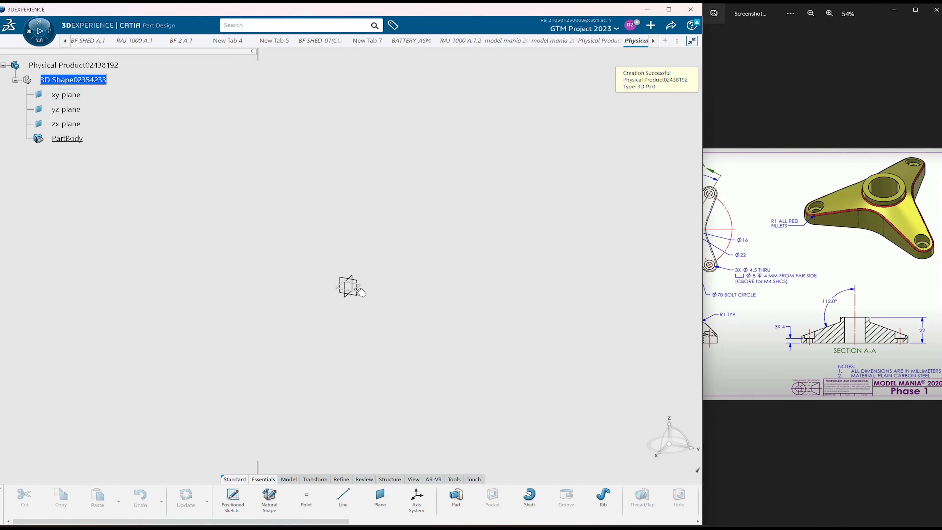
Step: Sketch a 22 mm diameter circle centred on the origin of the xy plane
click(348, 285)
click(420, 260)
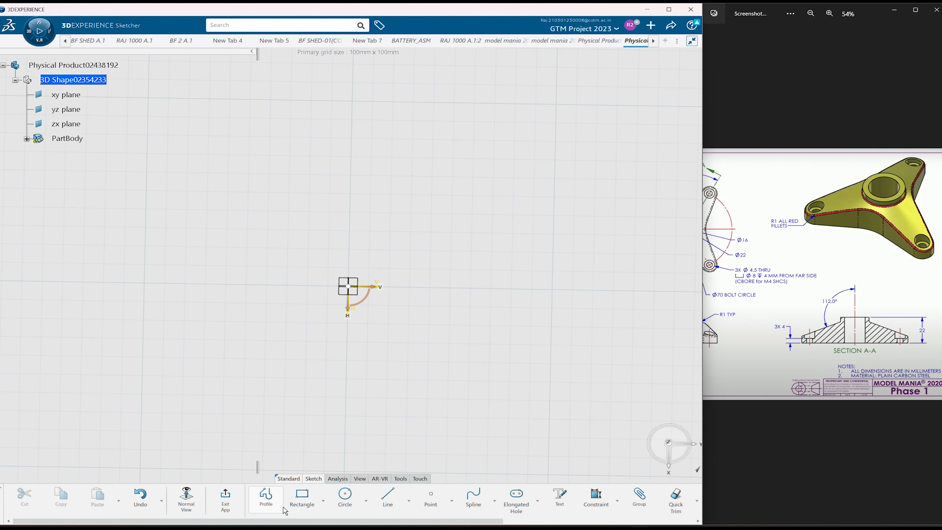
click(345, 495)
click(348, 286)
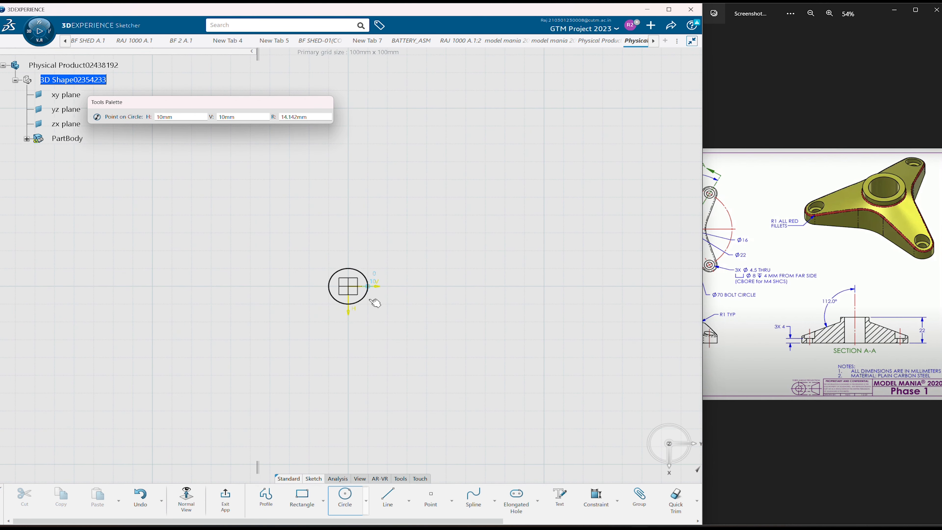
click(390, 322)
click(489, 292)
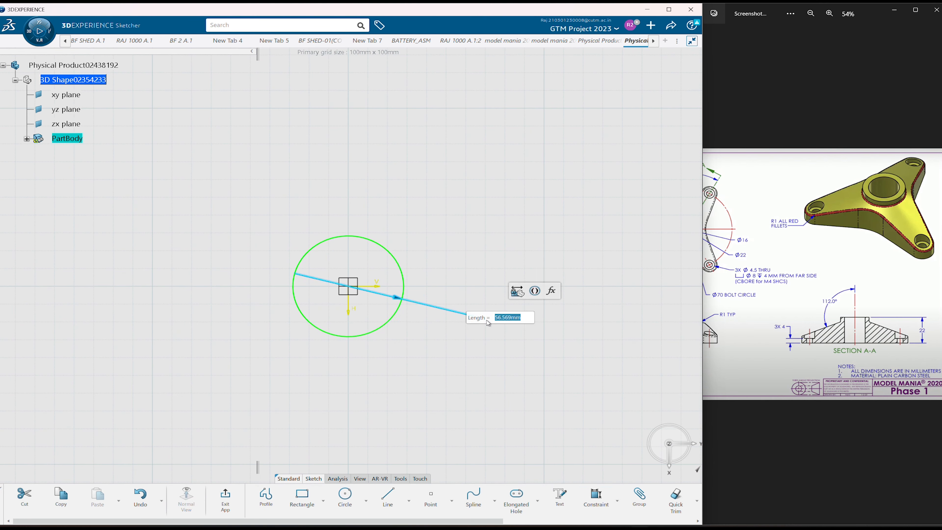
text(22)
key(Return)
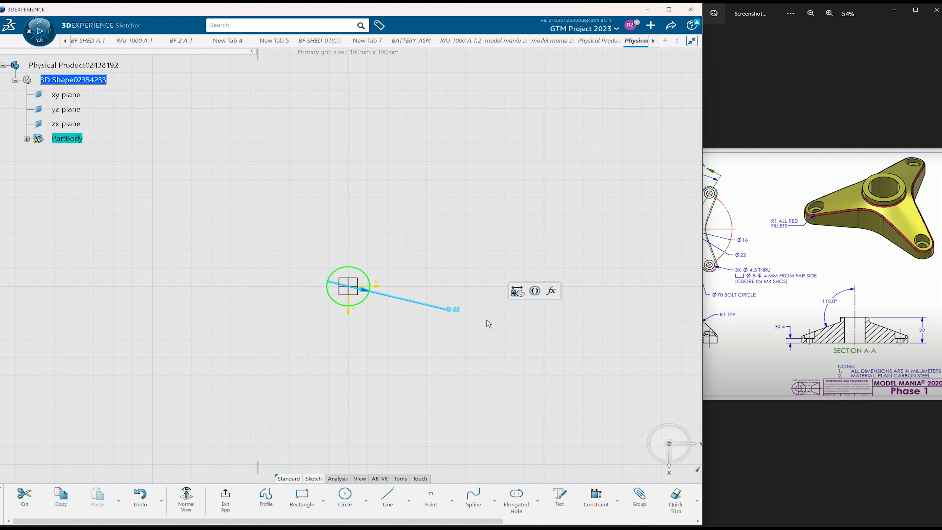
Step: Exit the sketch and pad the circle to a length of 22 mm
scroll(497, 351, up, 5)
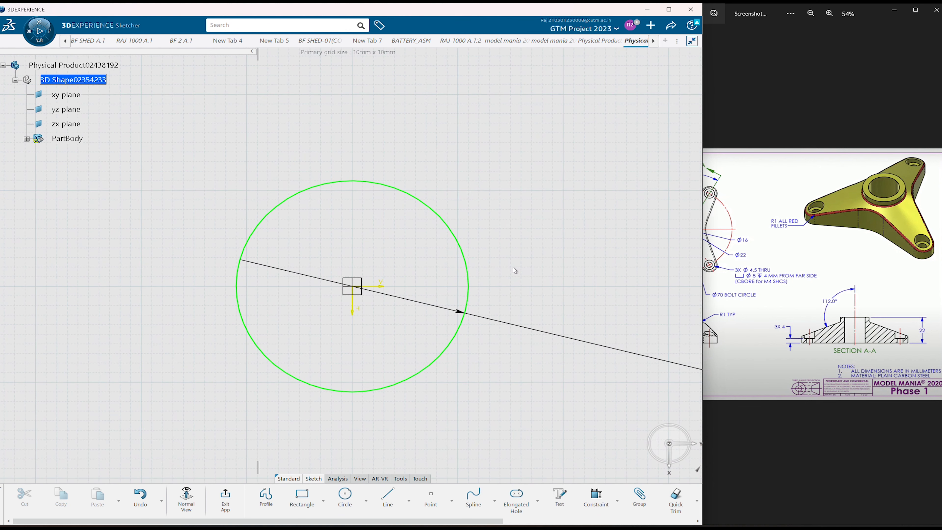
click(227, 499)
click(456, 499)
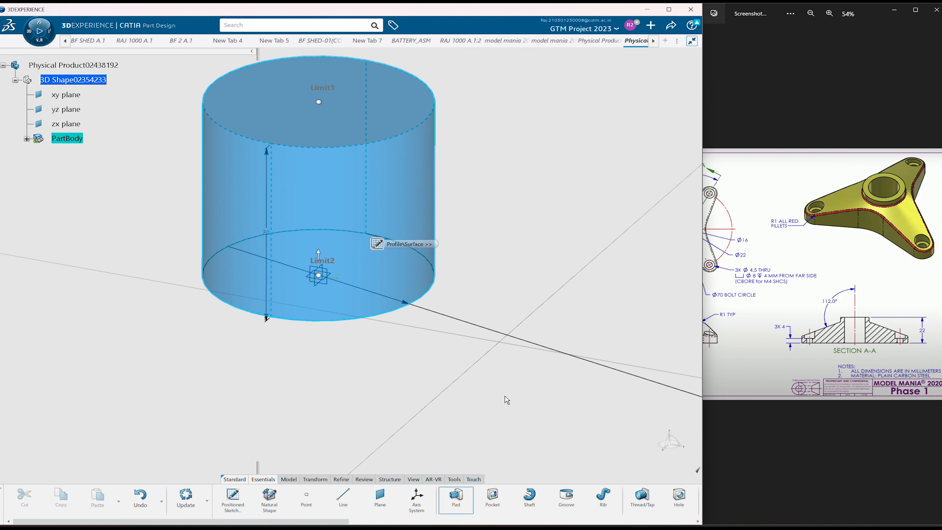
text(22)
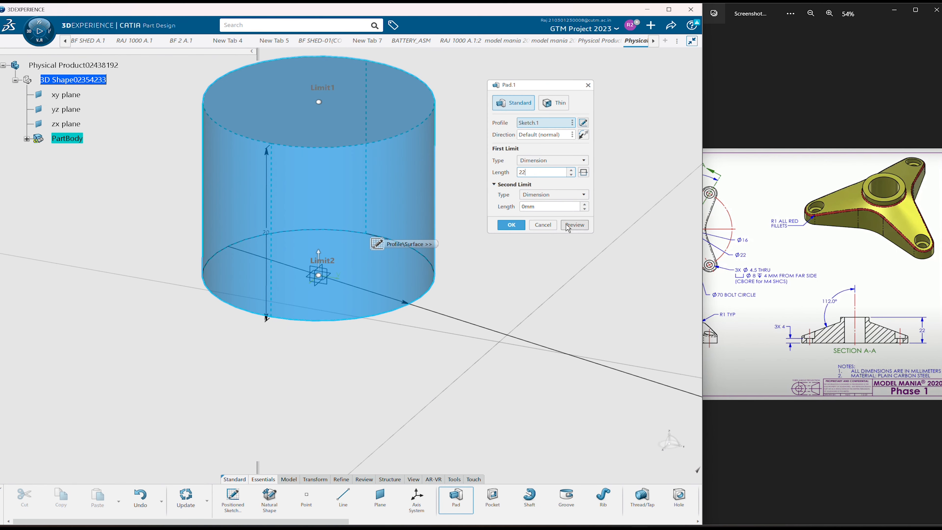
click(574, 225)
drag(879, 336, 883, 336)
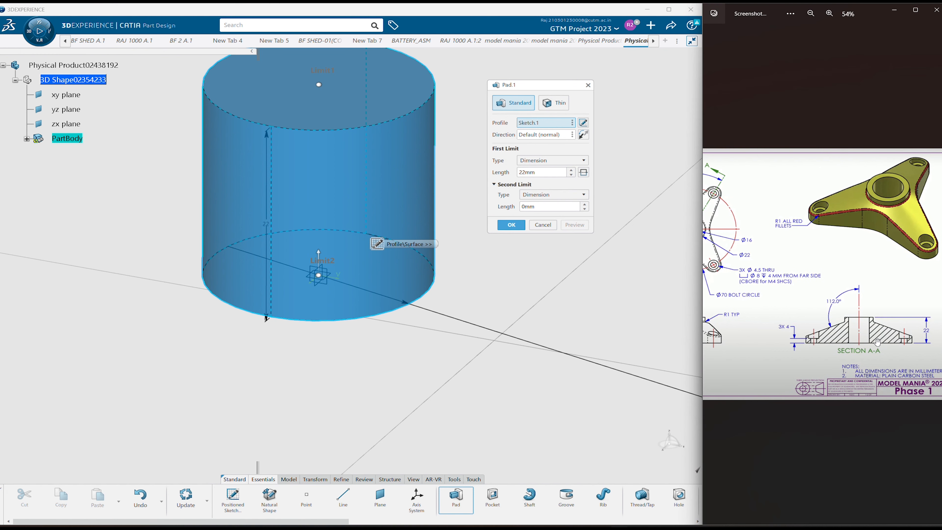
click(501, 226)
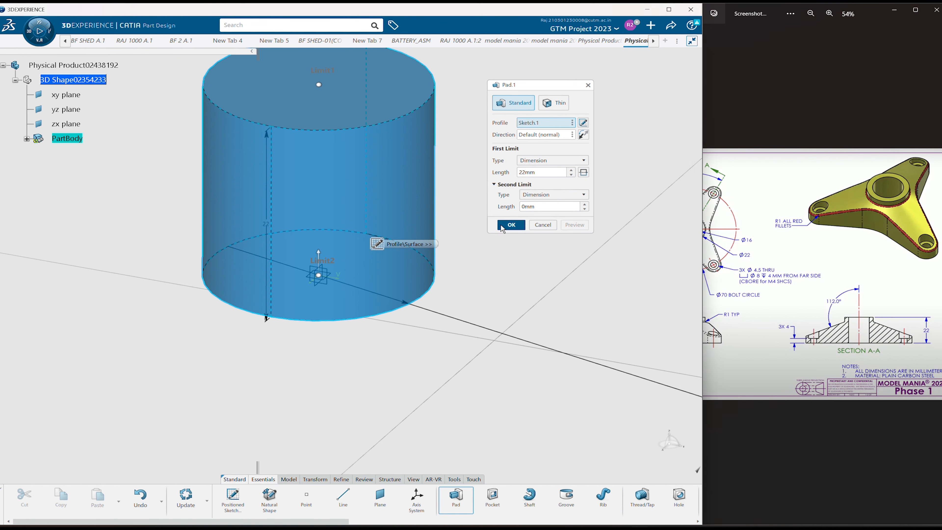
Step: Start a new sketch on the yz plane through the cylinder
middle_drag(494, 249, 486, 272)
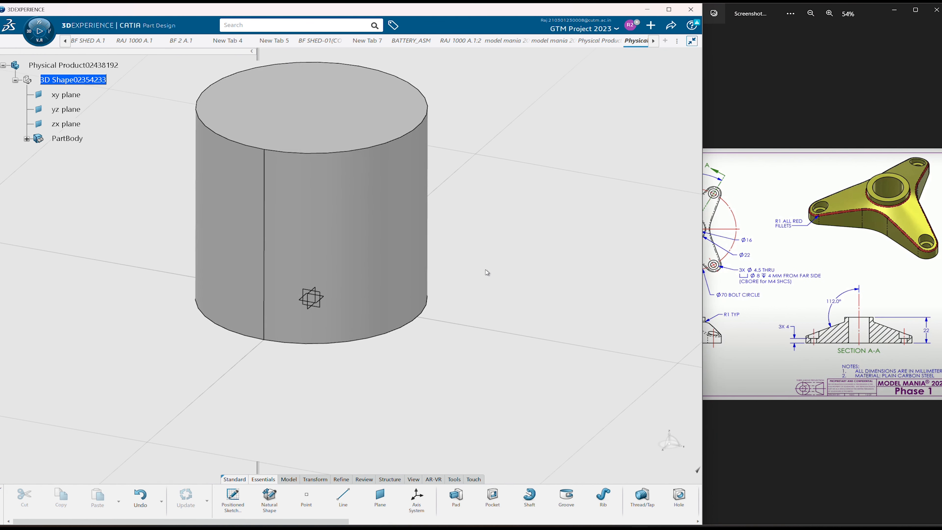
click(326, 300)
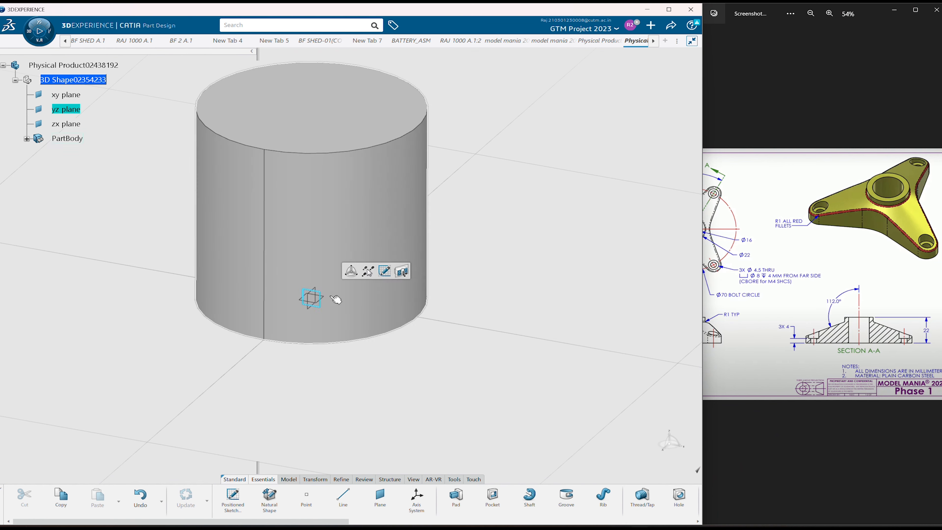
click(384, 271)
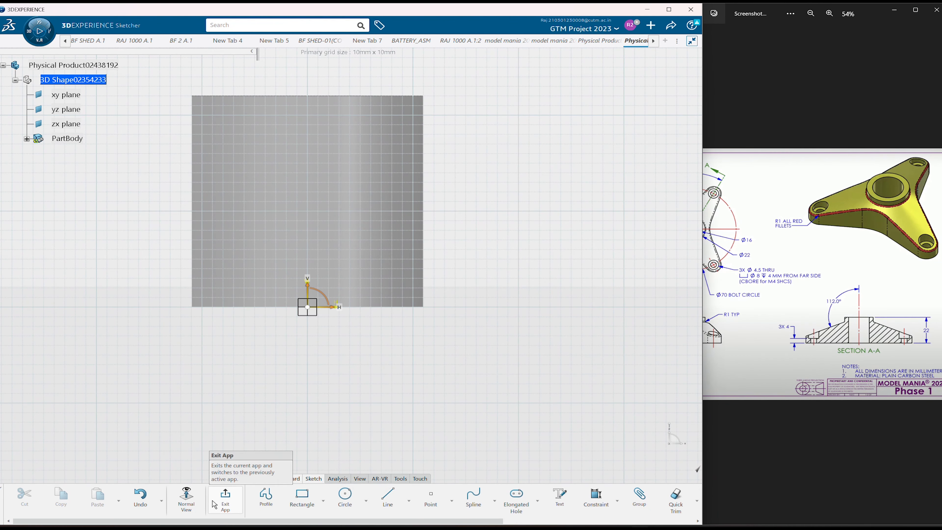
click(269, 502)
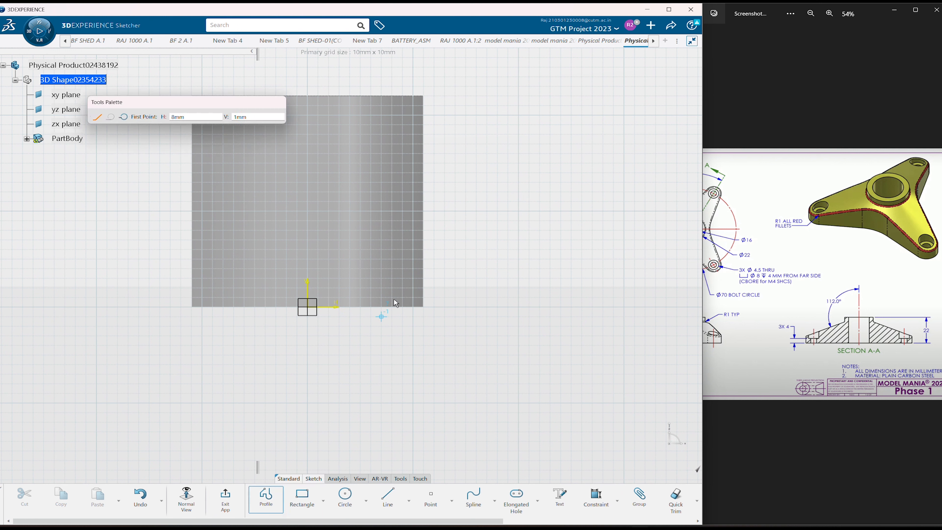
click(445, 115)
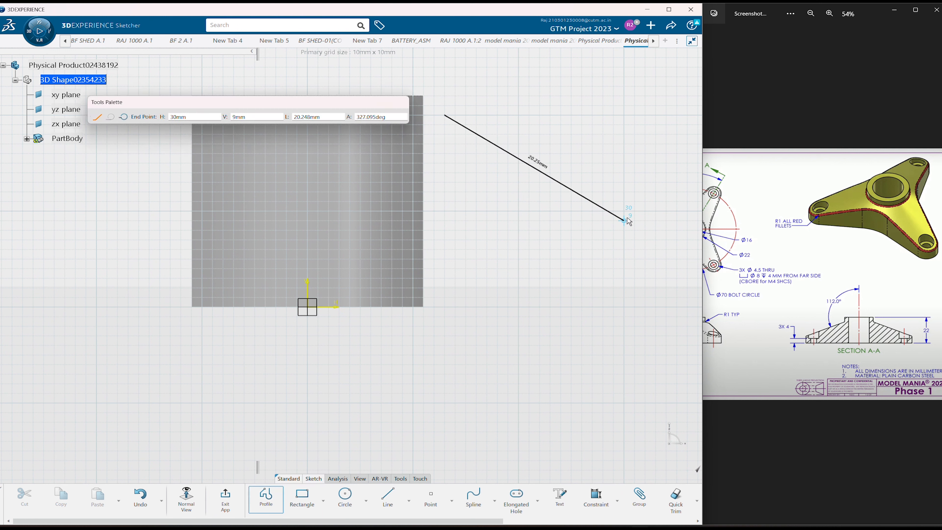
click(645, 220)
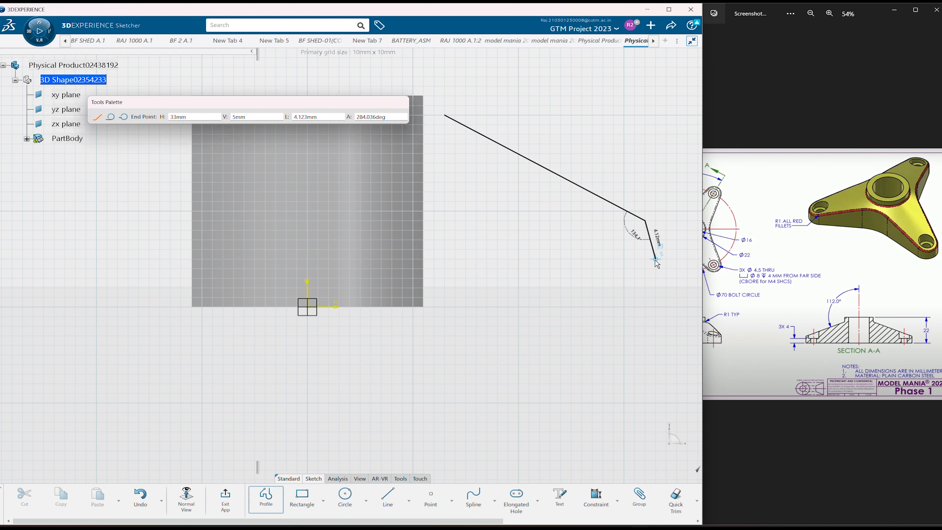
click(656, 307)
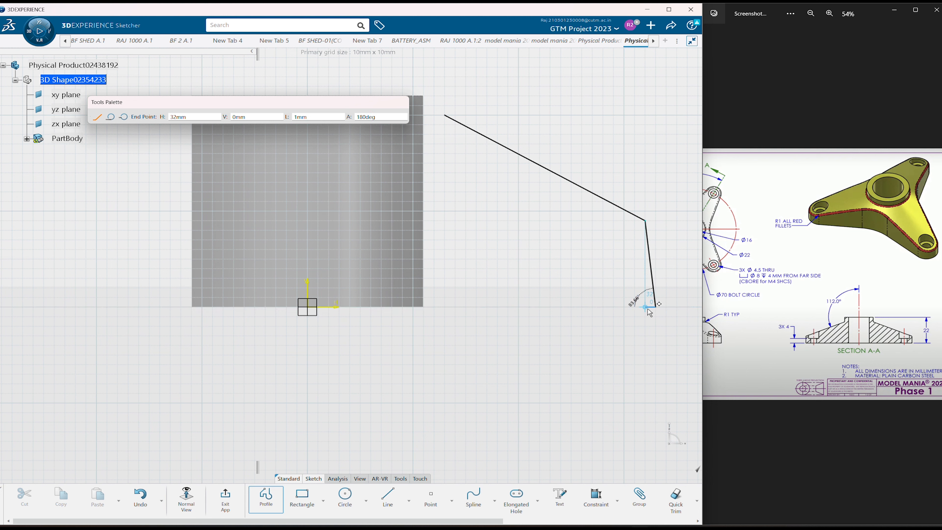
key(Escape)
key(Escape)
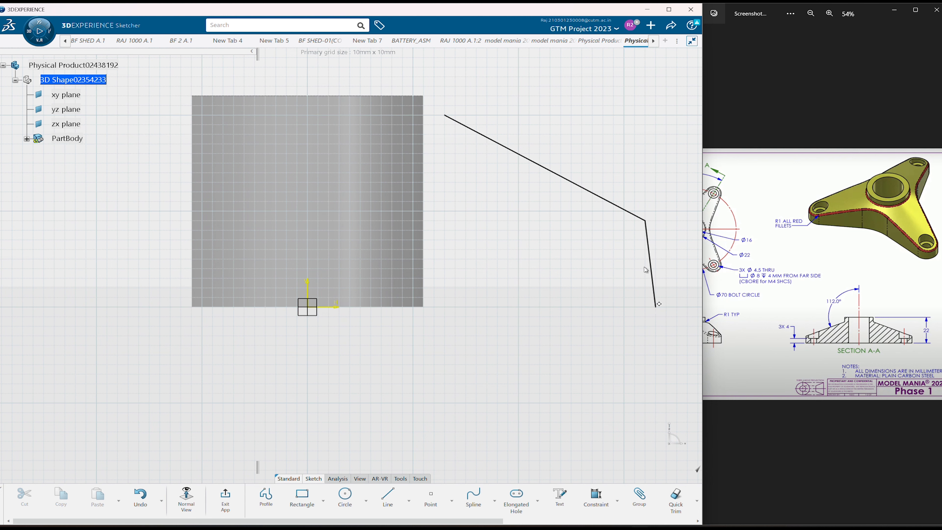
key(ctrl+z)
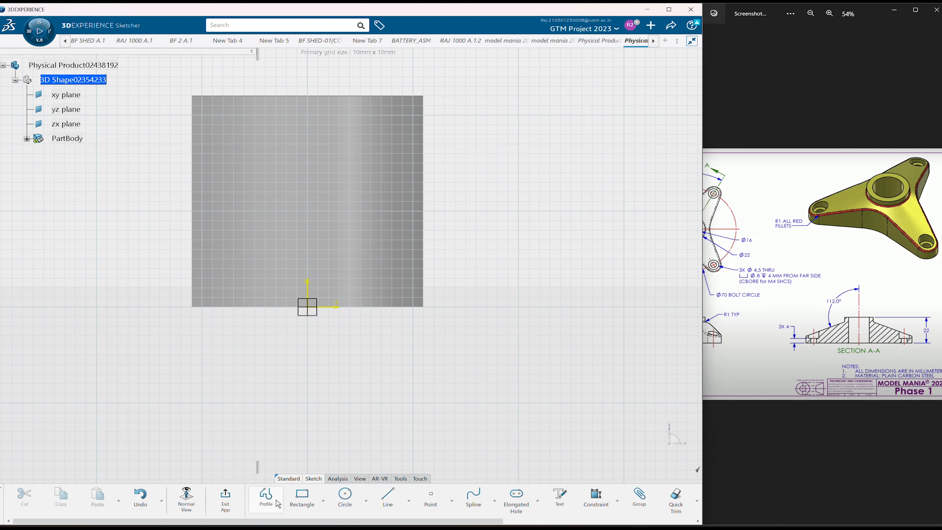
Step: Sketch an open arm profile beside the cylinder: sloping top, outer edge about 5 mm, base about 28 mm, inner edge about 20 mm
click(266, 497)
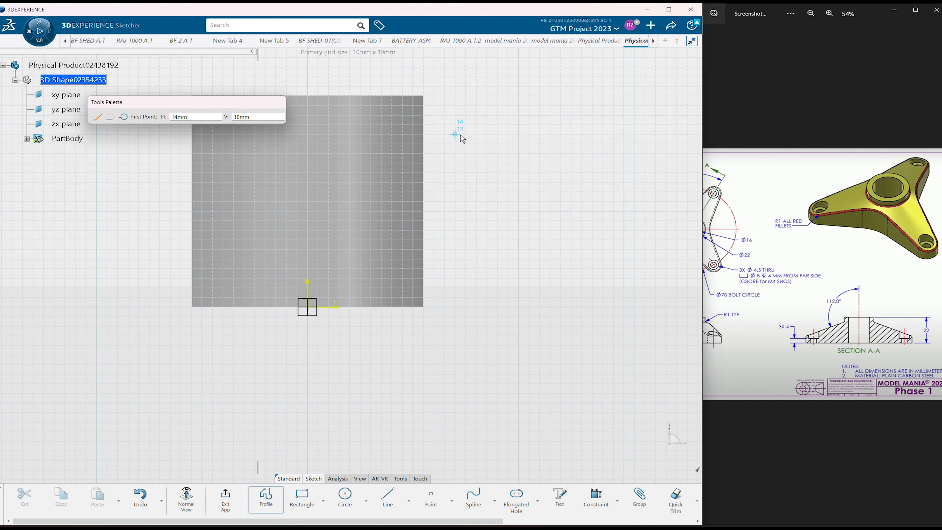
click(466, 116)
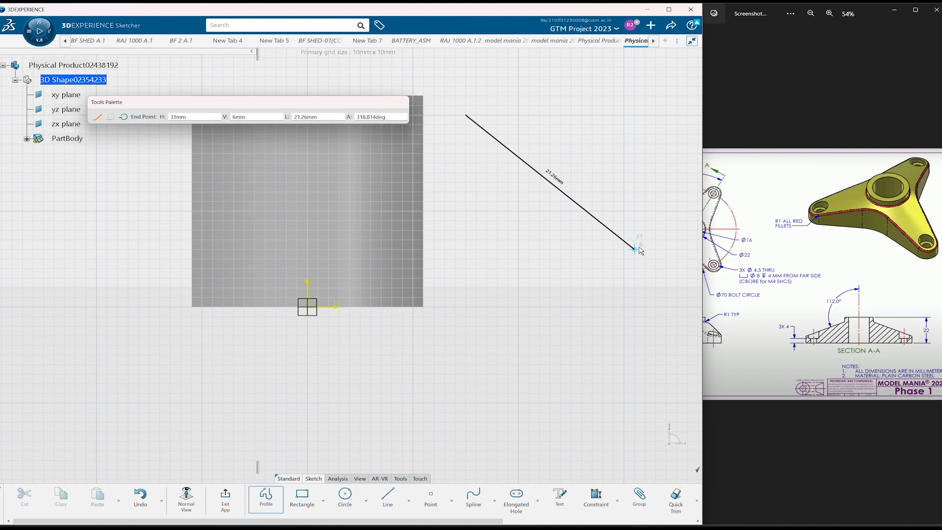
middle_drag(658, 257, 490, 270)
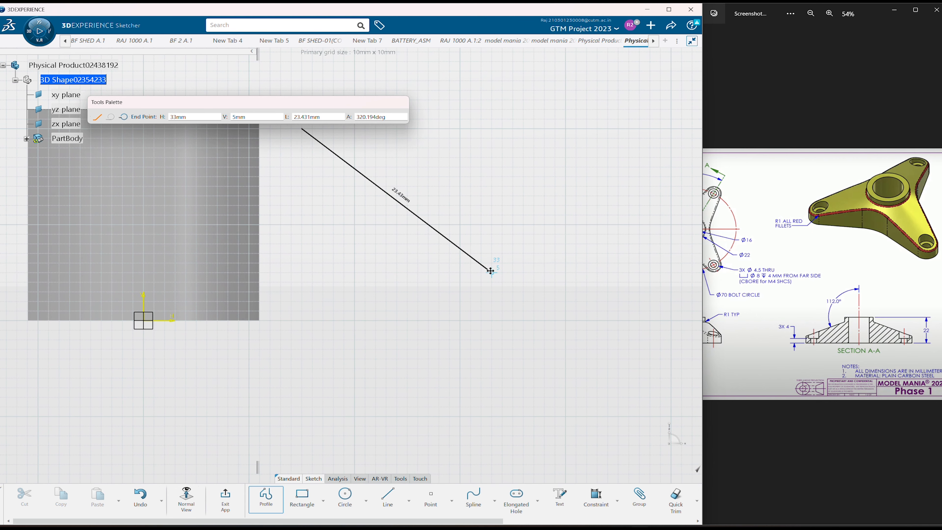
click(564, 268)
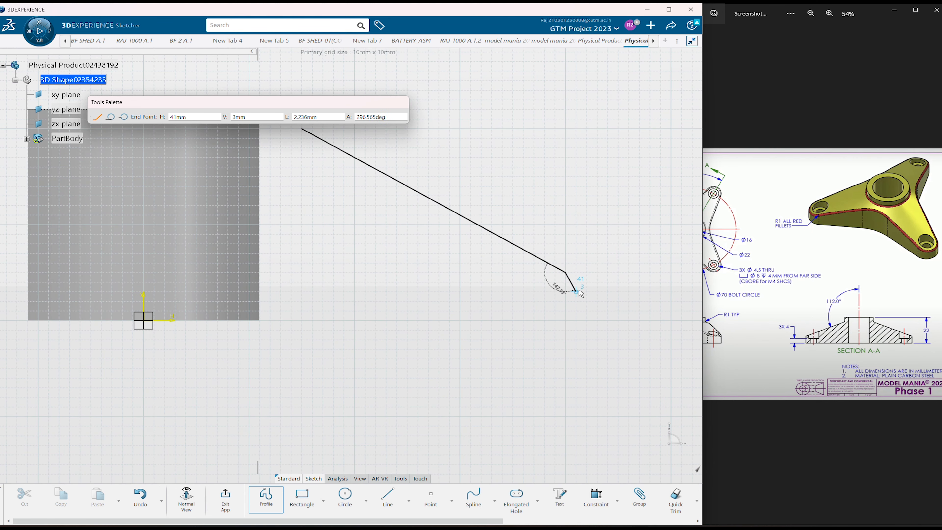
click(565, 320)
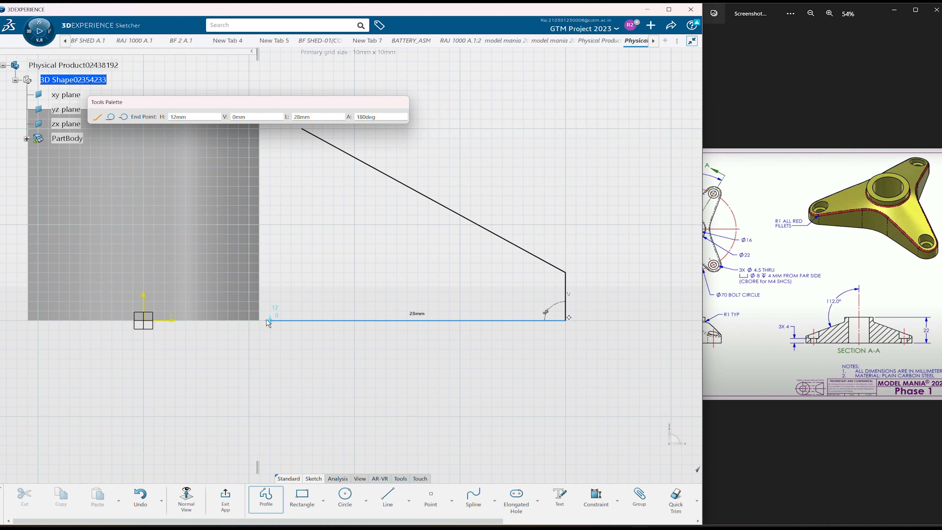
click(270, 321)
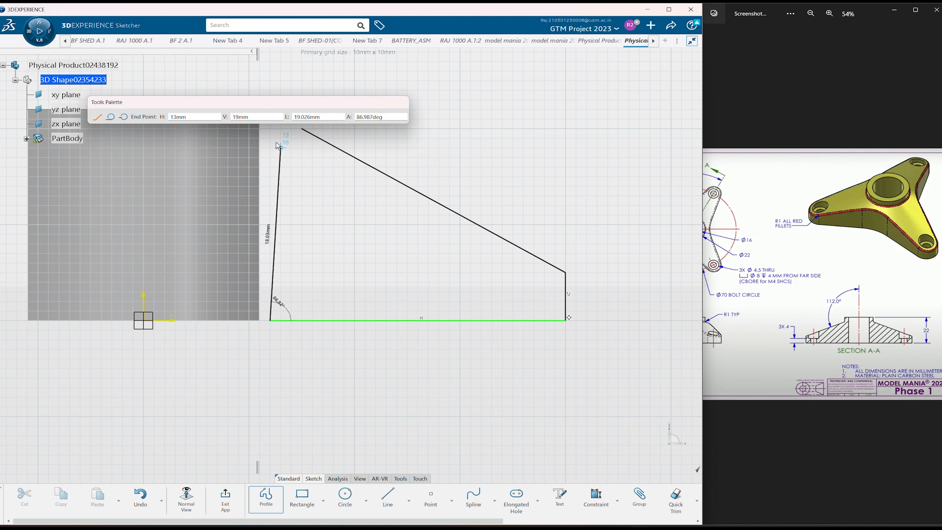
click(274, 130)
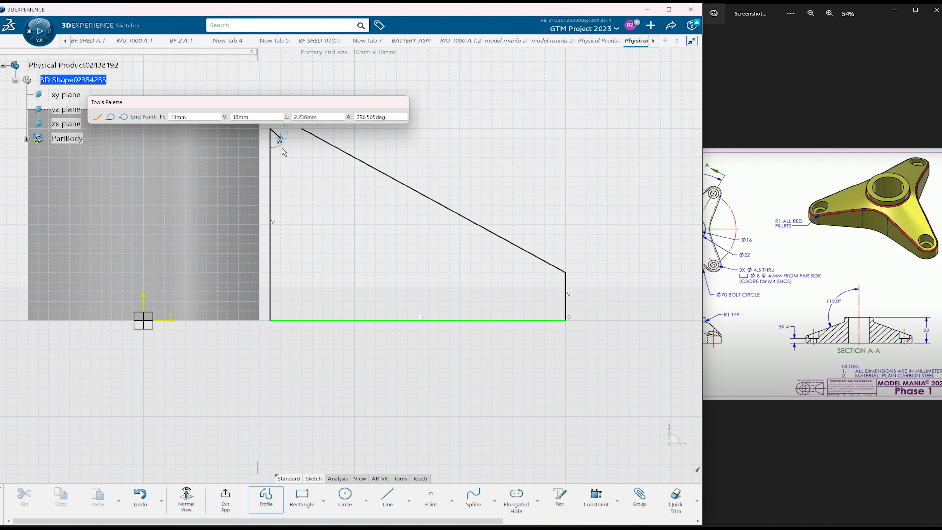
key(Escape)
click(357, 259)
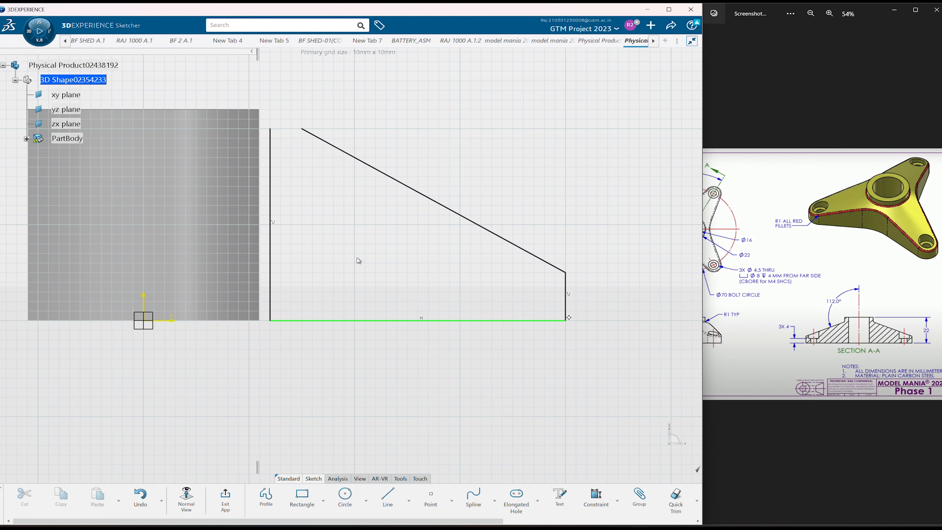
Step: Dimension the profile's short outer vertical edge and set its length to 6 mm
middle_drag(357, 260, 367, 232)
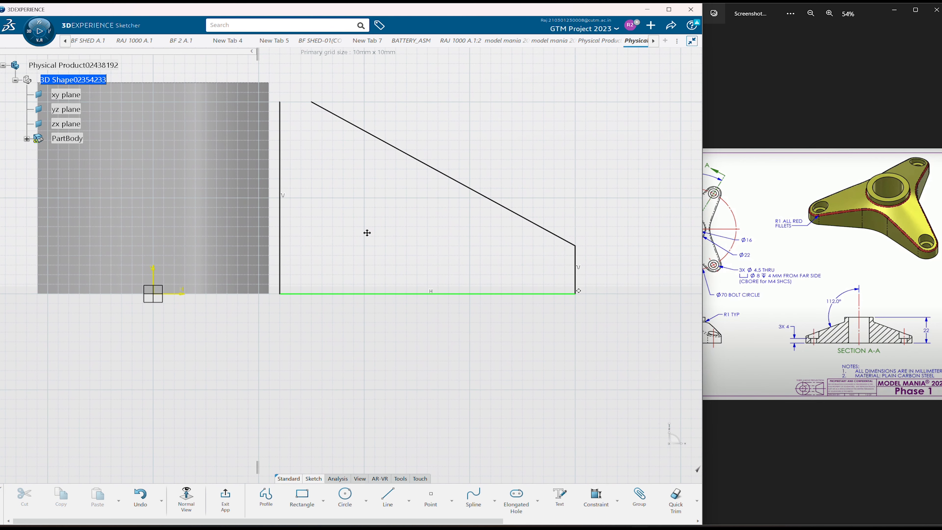
click(575, 274)
click(657, 239)
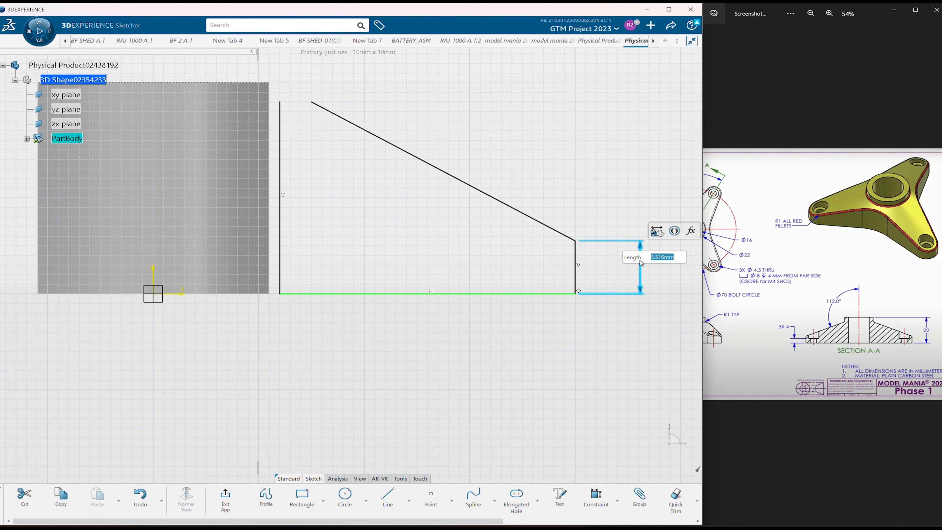
text(6)
key(Return)
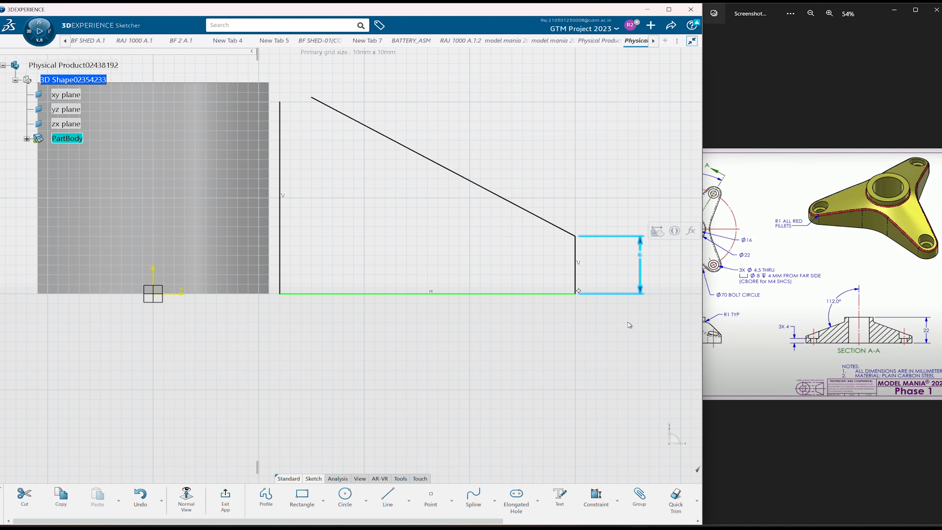
click(628, 324)
Step: Dimension the horizontal distance from the sketch origin to the profile's outer vertical edge as 11+70 mm
click(789, 332)
mouse_move(789, 332)
mouse_down()
mouse_move(855, 336)
mouse_move(739, 371)
mouse_up()
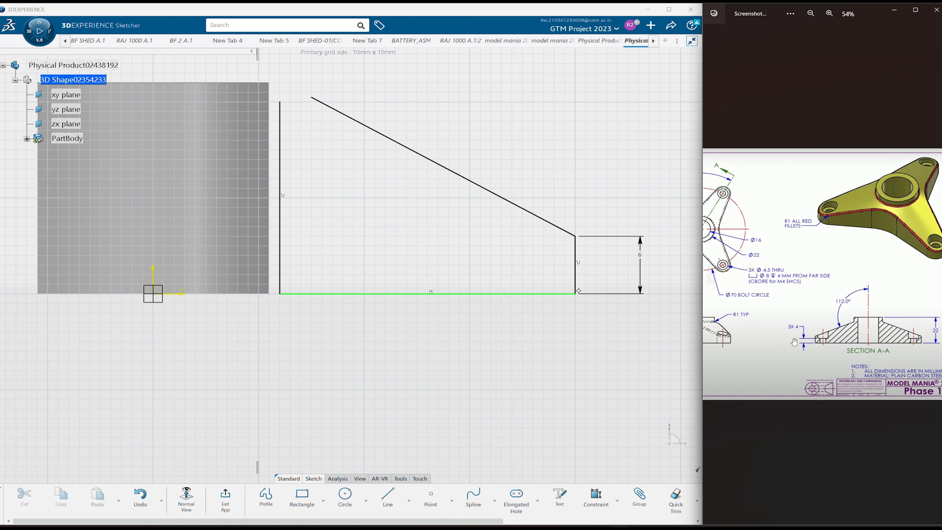
drag(800, 342, 880, 328)
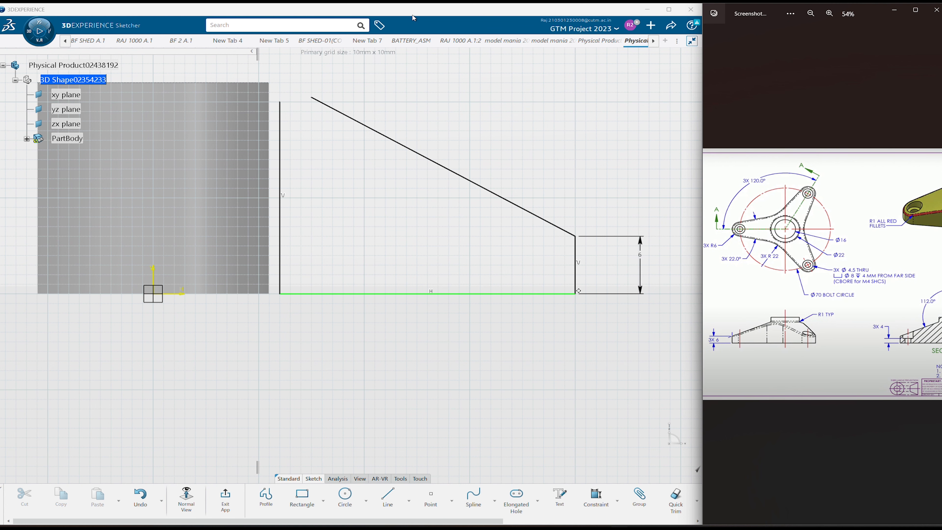
click(577, 277)
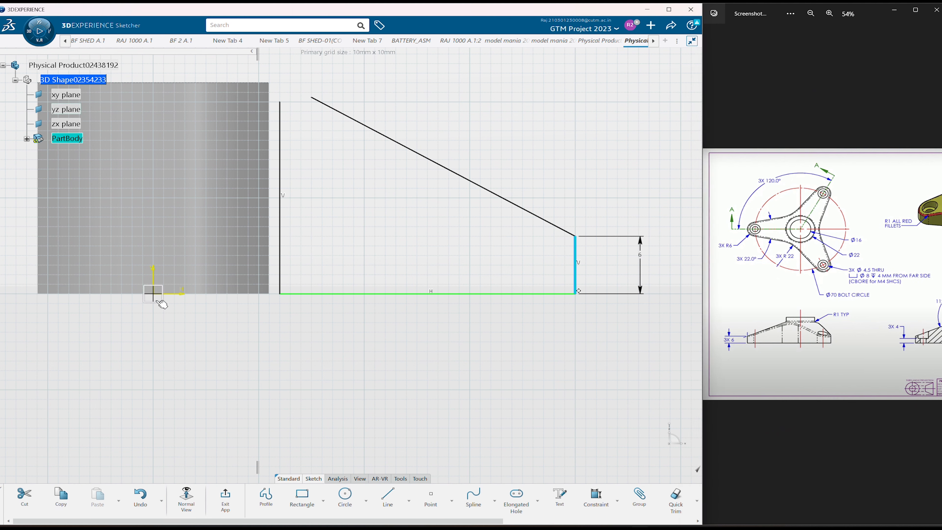
ctrl+click(155, 279)
click(237, 252)
click(282, 347)
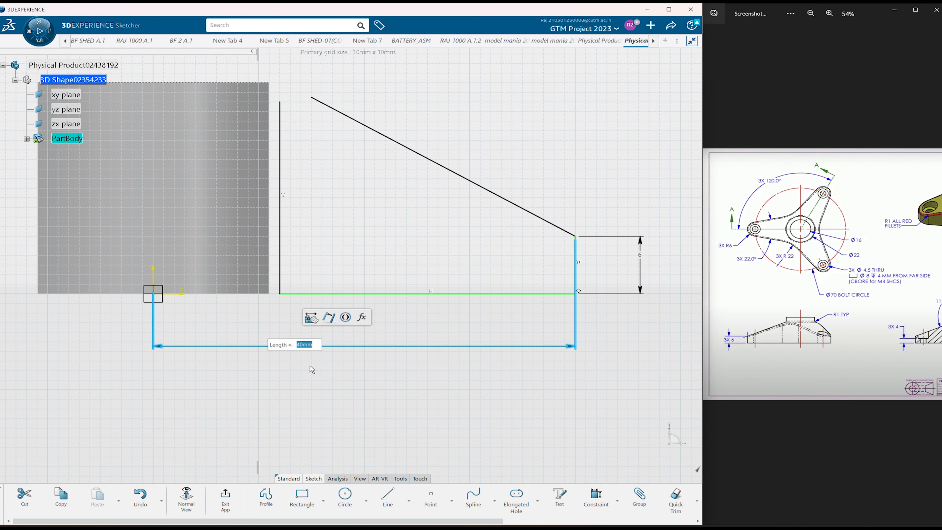
key(BackSpace)
text(11+70)
key(Return)
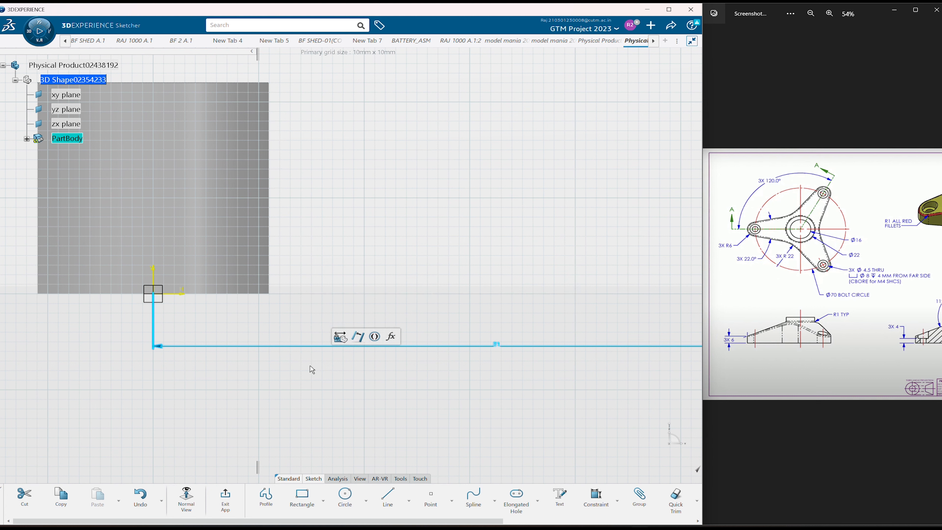
click(312, 371)
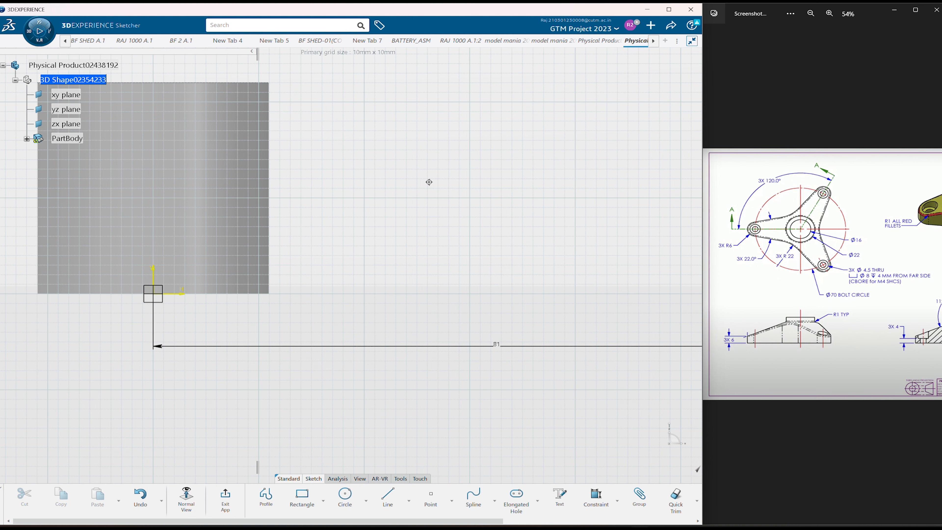
Step: Set the outer vertical edge's horizontal distance from the origin to 41 mm and dimension the inner vertical edge at 11 mm from the vertical axis
scroll(429, 183, down, 3)
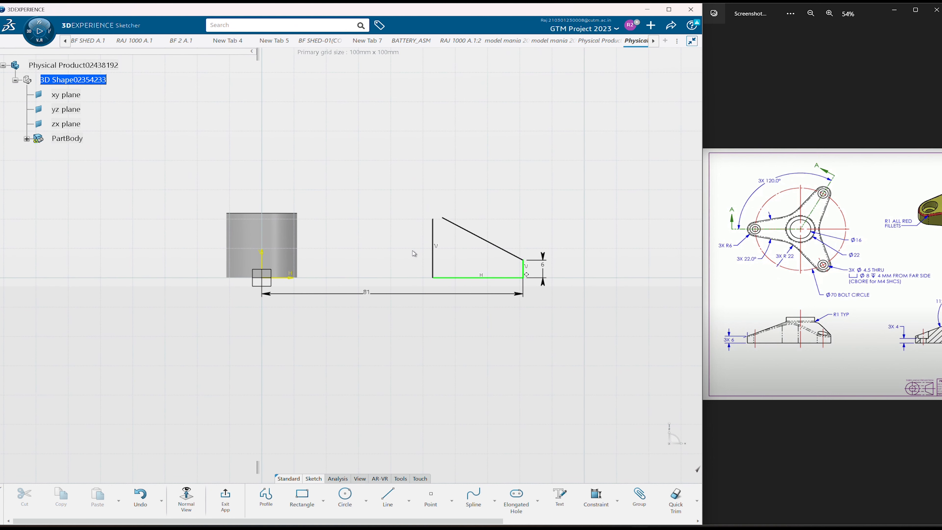
middle_drag(416, 338, 415, 329)
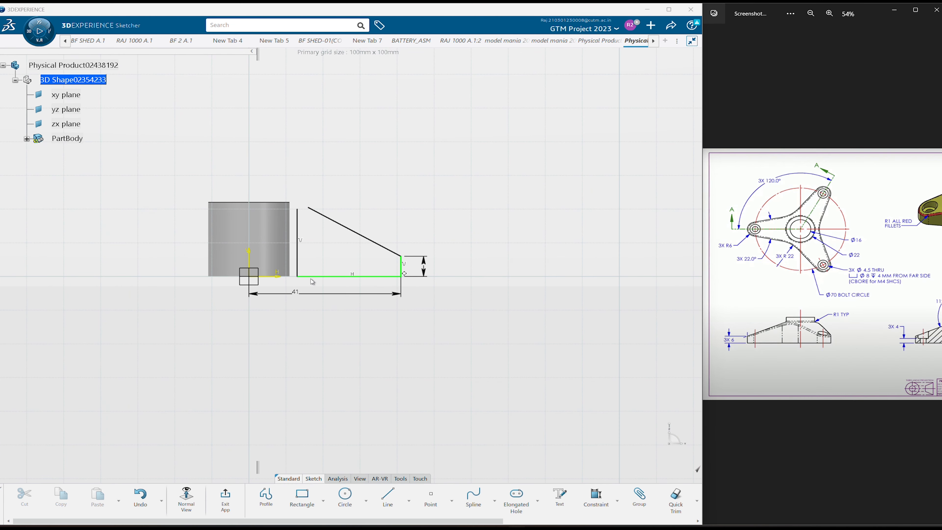
click(298, 260)
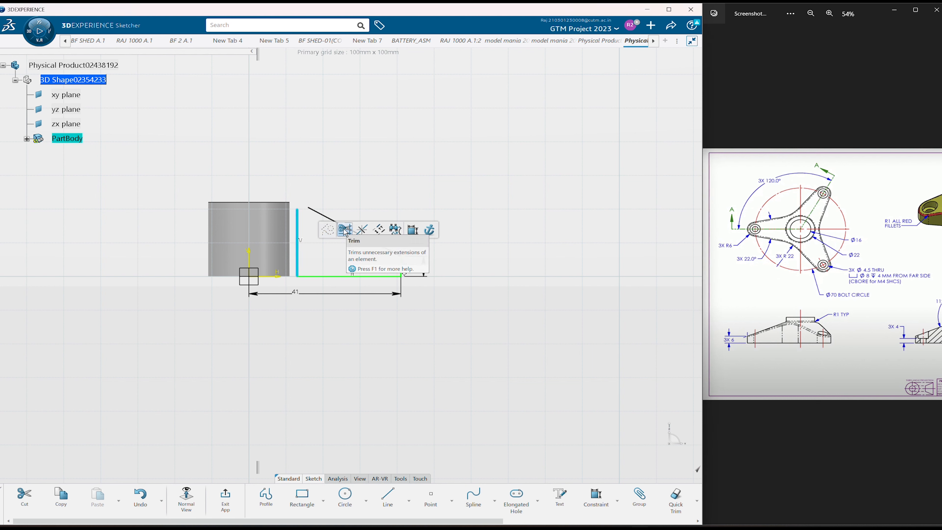
click(412, 230)
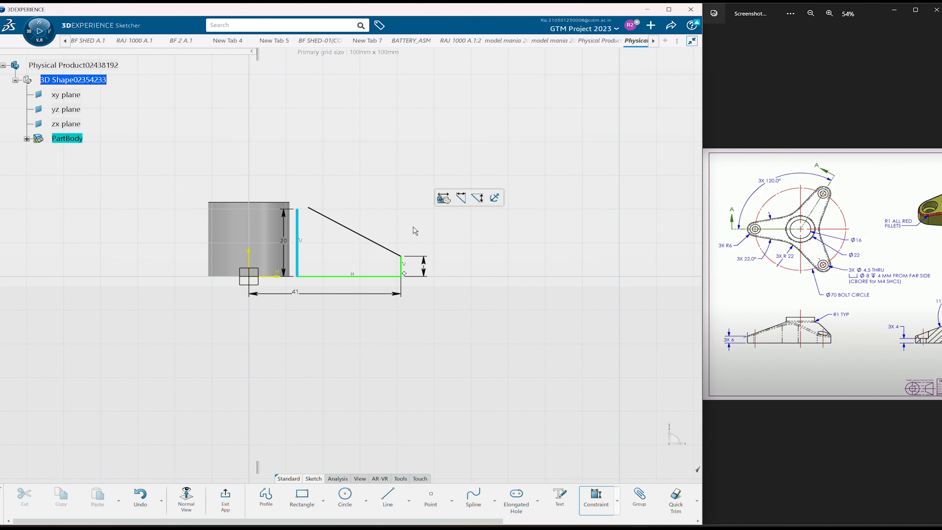
click(250, 263)
click(276, 334)
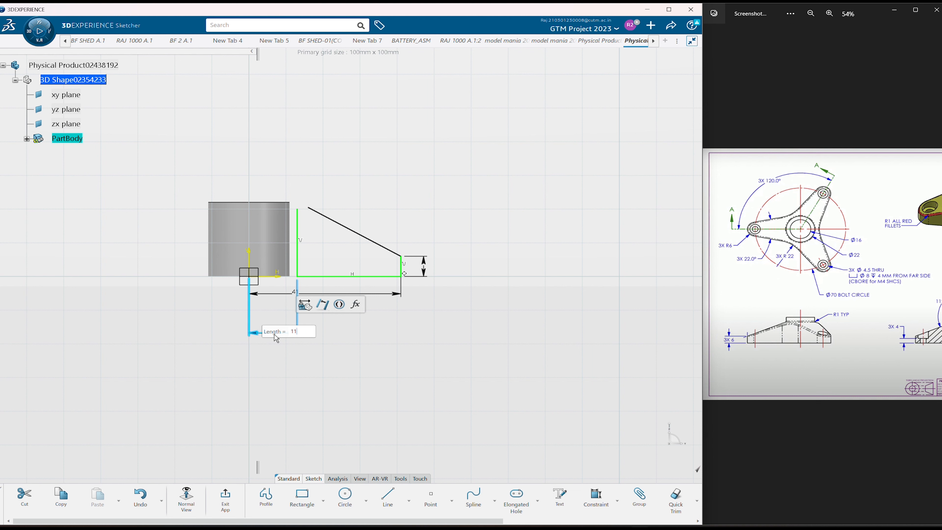
key(Return)
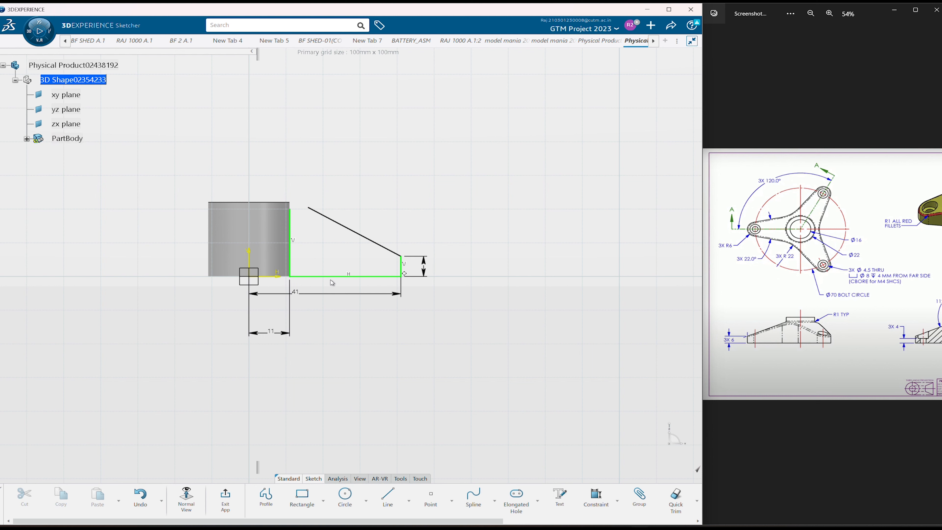
Step: Make the sloping line's open end coincident with the upper endpoint of the inner vertical edge to close the profile
click(296, 212)
click(358, 184)
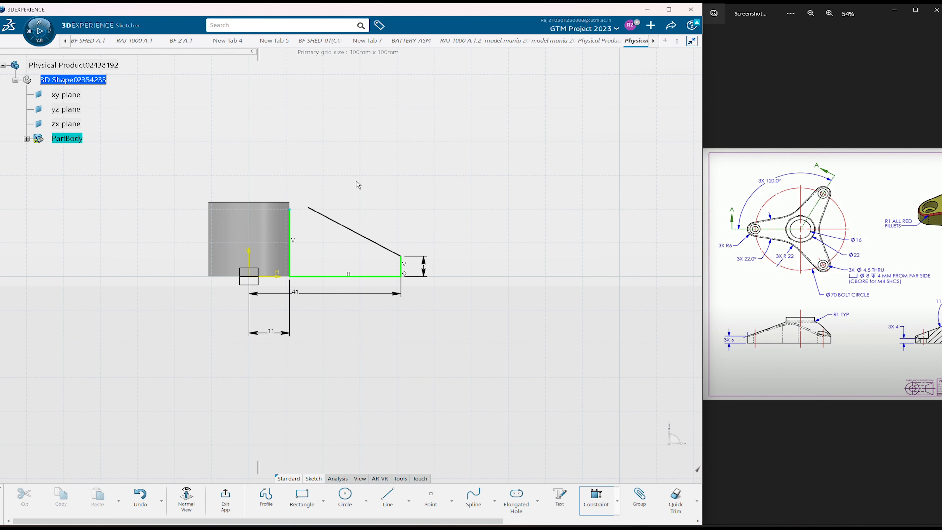
click(311, 209)
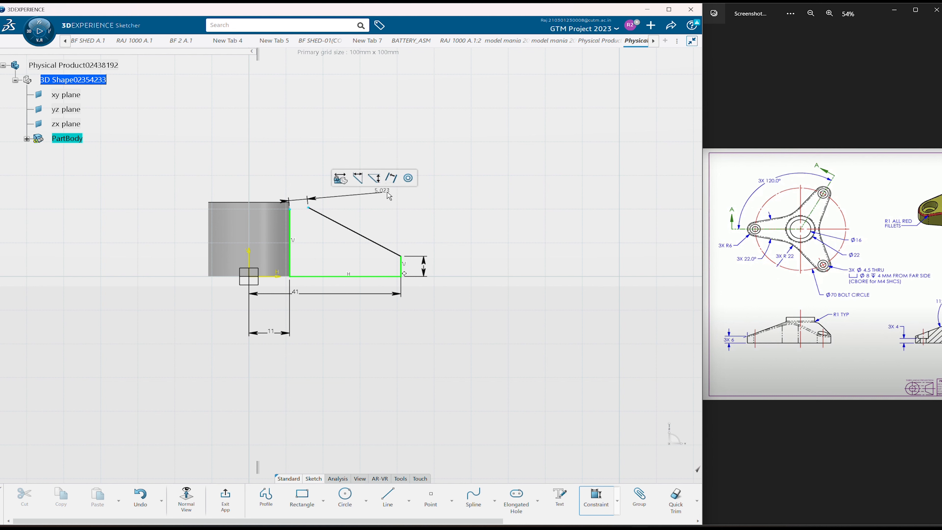
click(407, 181)
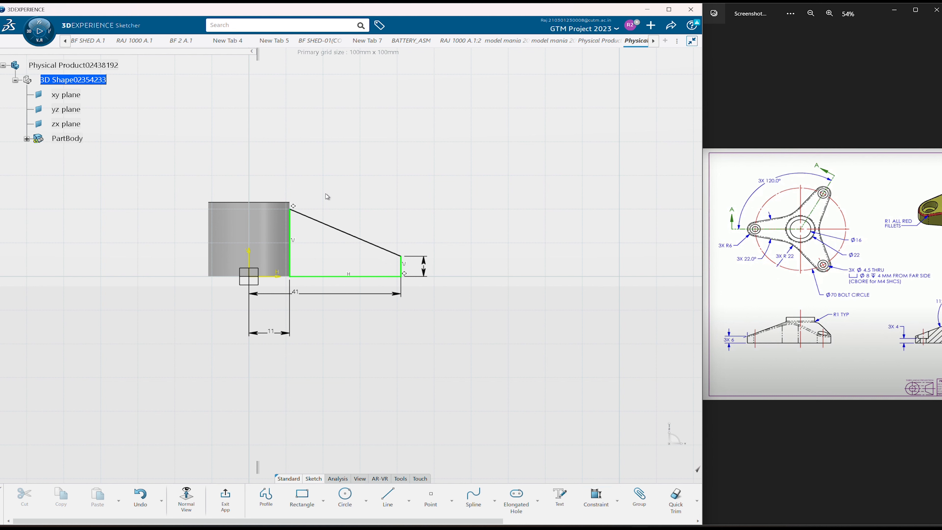
Step: Dimension the angle between the sloping line and the sketch's vertical axis and set it to 112 degrees
click(317, 220)
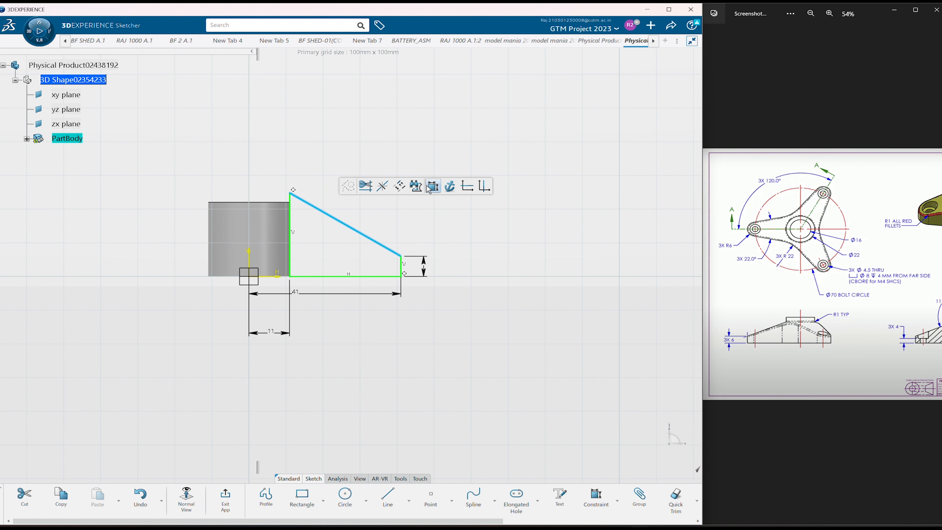
click(249, 257)
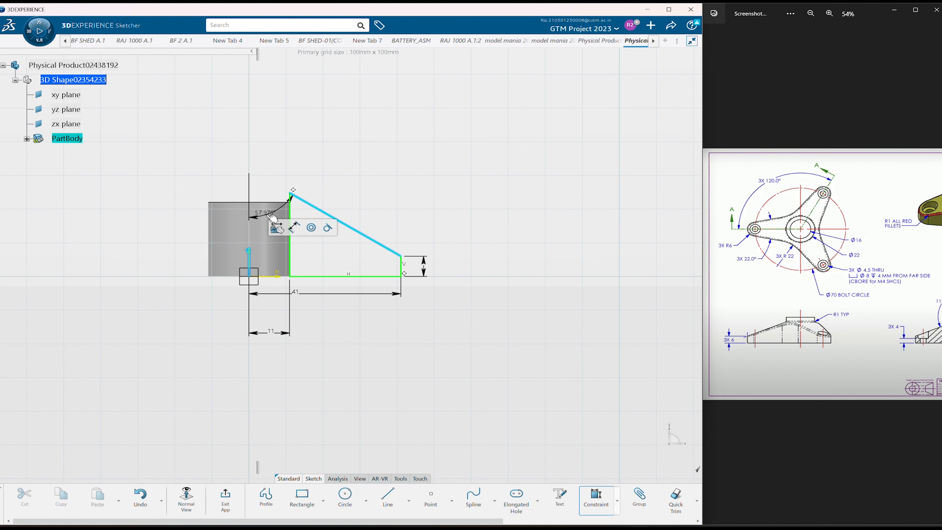
click(293, 159)
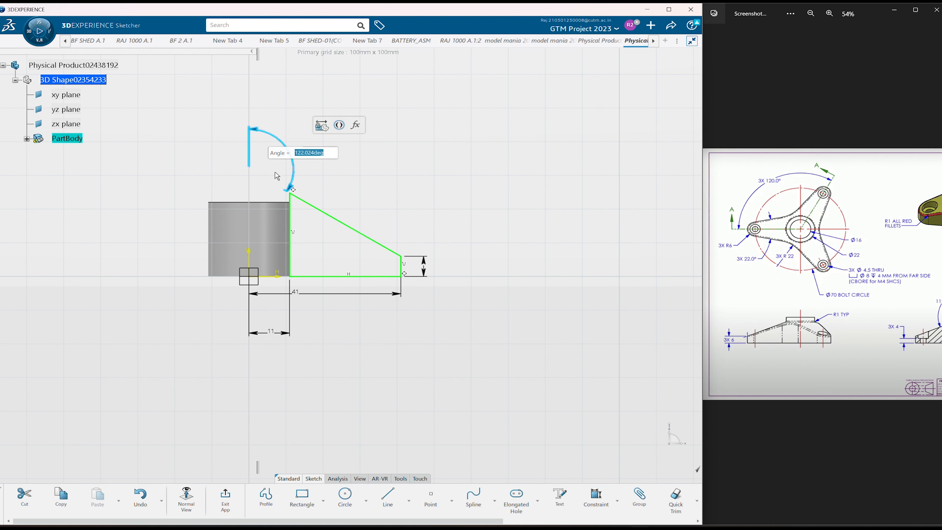
text(112)
key(Return)
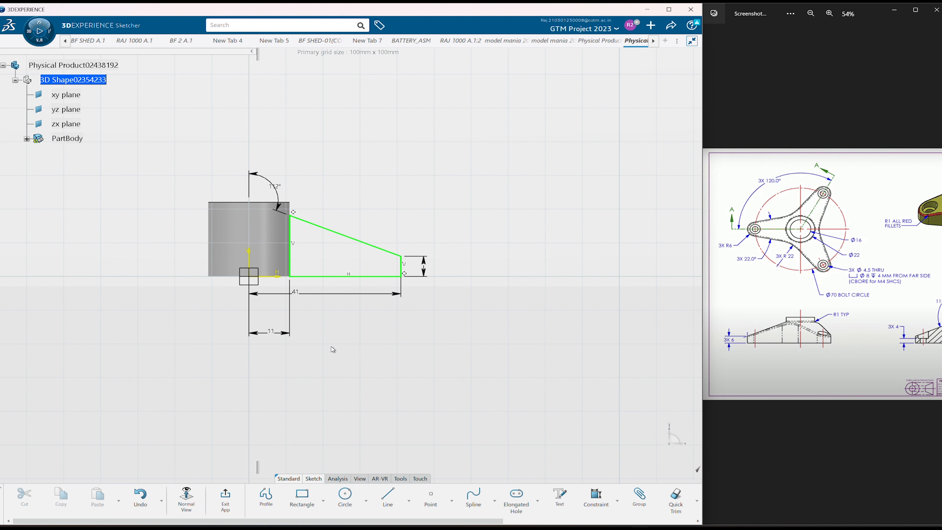
middle_drag(332, 349, 331, 331)
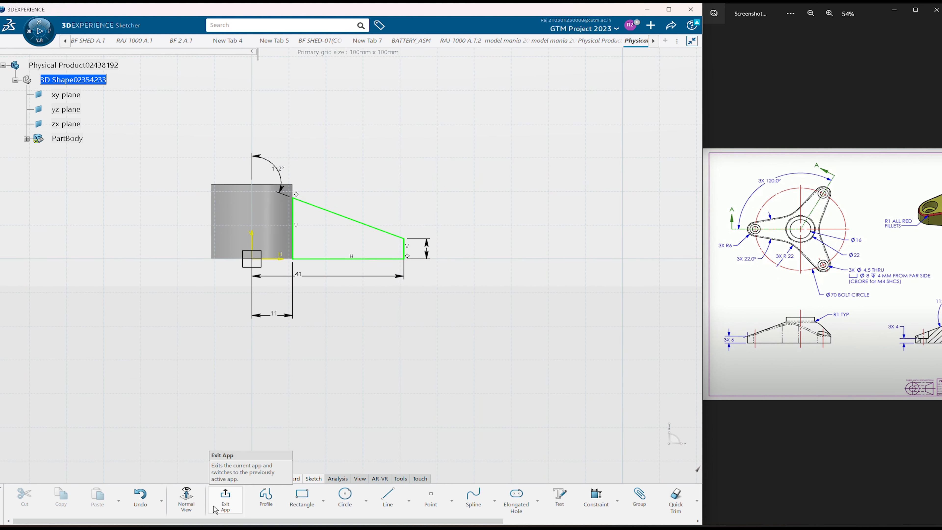
Step: Exit the sketch and revolve the arm profile 360 degrees about the vertical axis with a Shaft
click(227, 502)
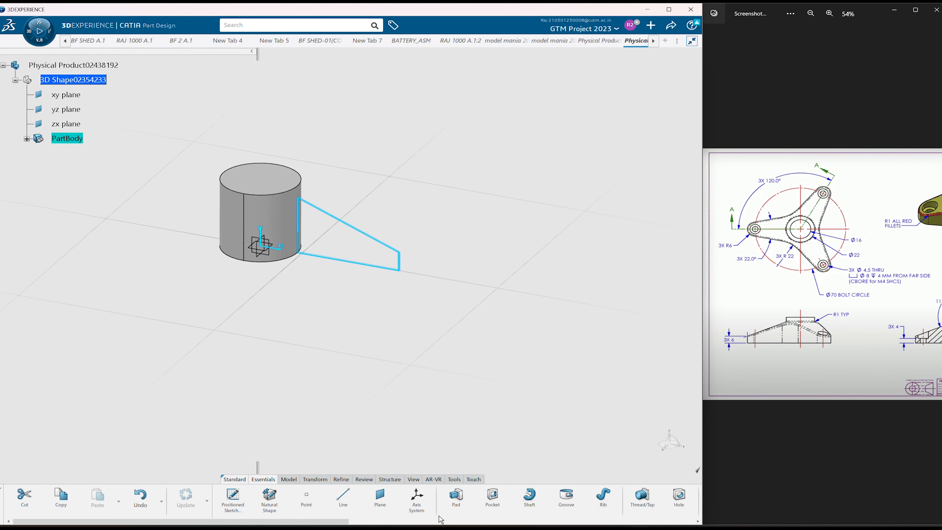
click(526, 512)
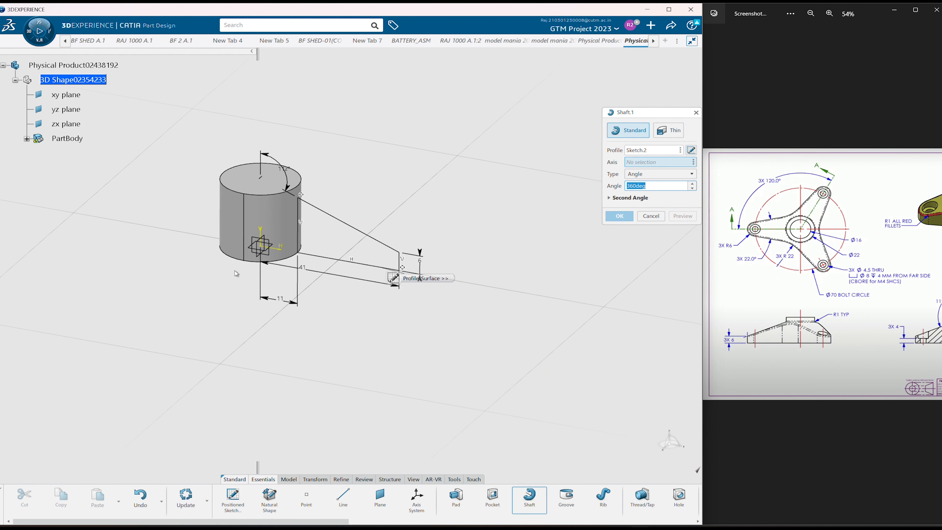
click(266, 236)
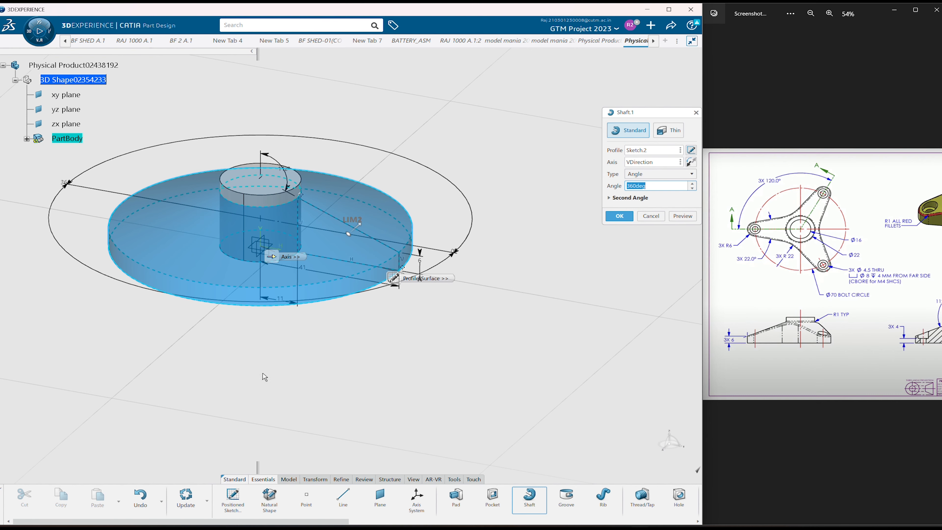
middle_drag(264, 376, 348, 308)
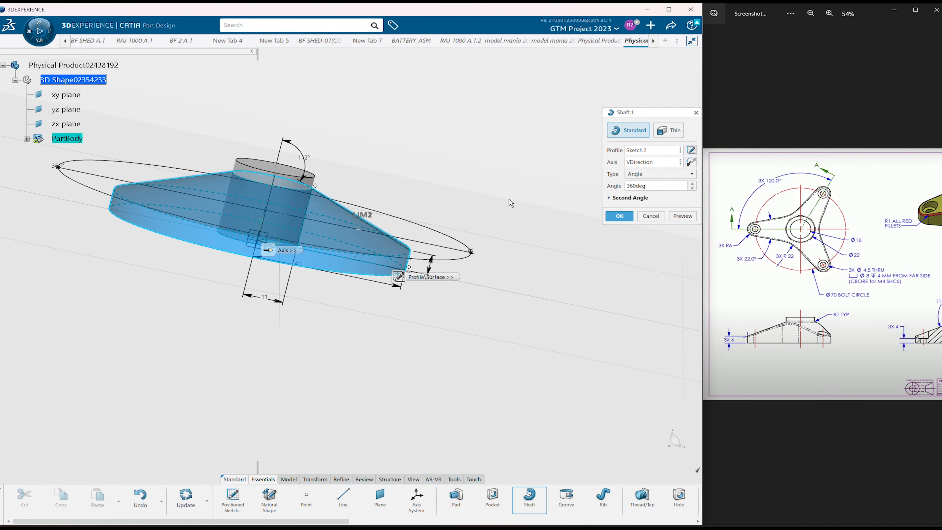
click(625, 217)
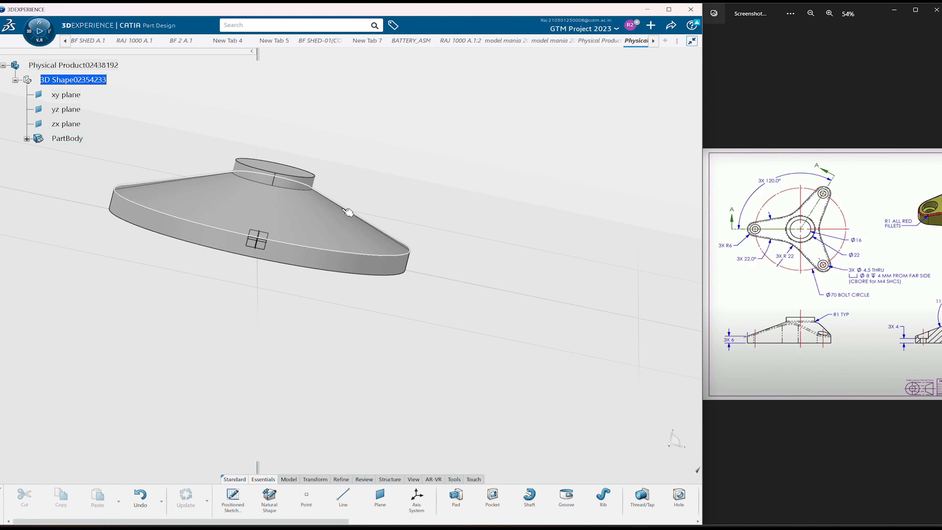
Step: Start a new sketch on the flat circular underside of the revolved body
middle_drag(174, 152, 273, 120)
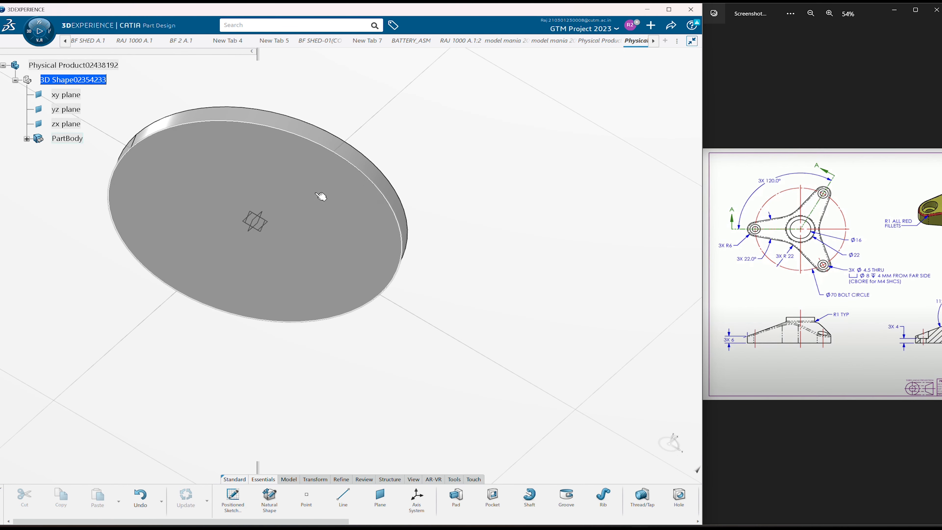
click(322, 191)
click(380, 164)
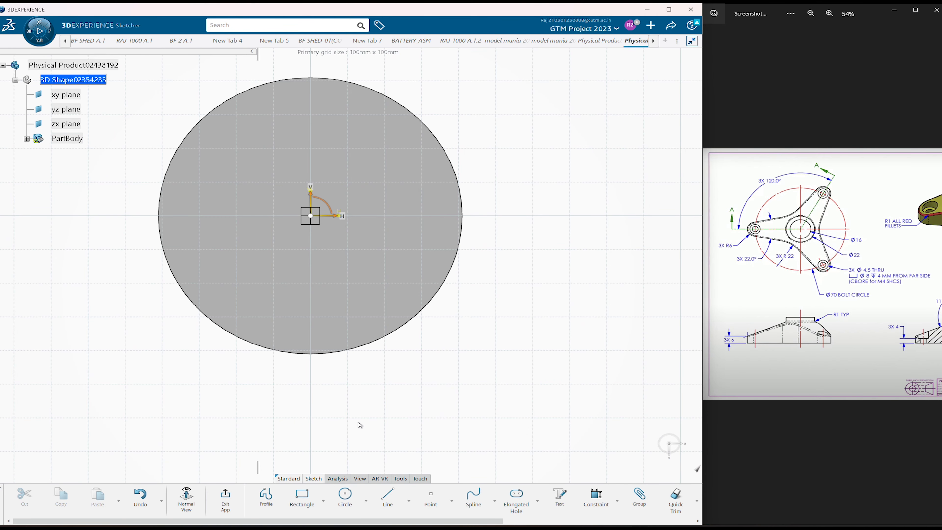
Step: Sketch a circle centred on the vertical axis about 30 mm above the origin and set its diameter to 12 mm
click(344, 497)
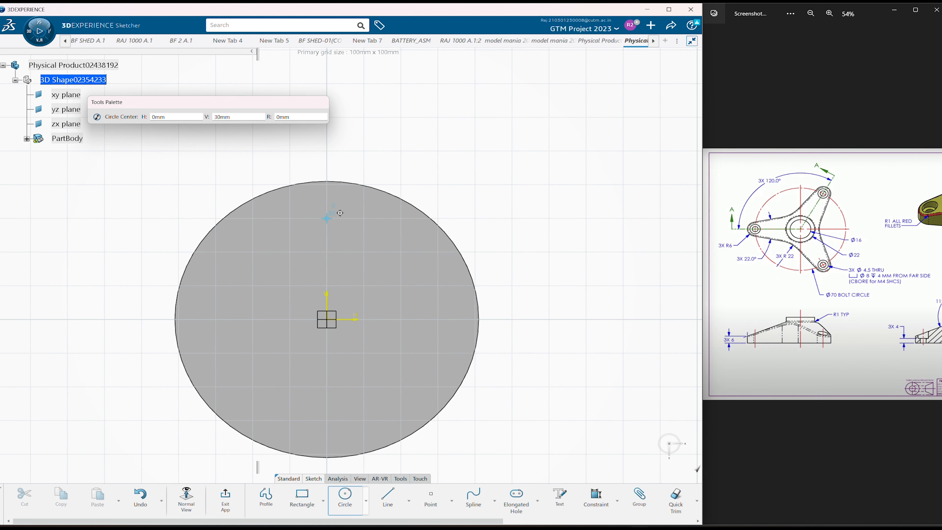
click(326, 218)
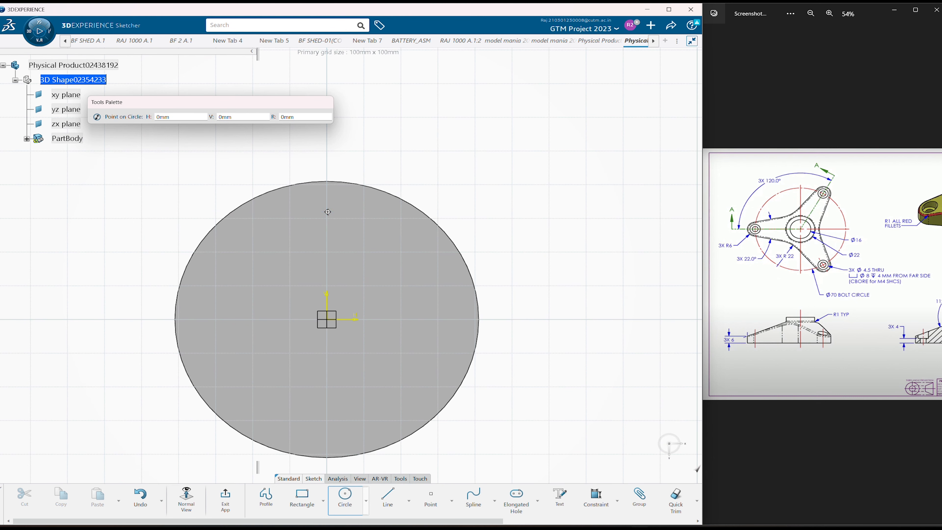
click(352, 233)
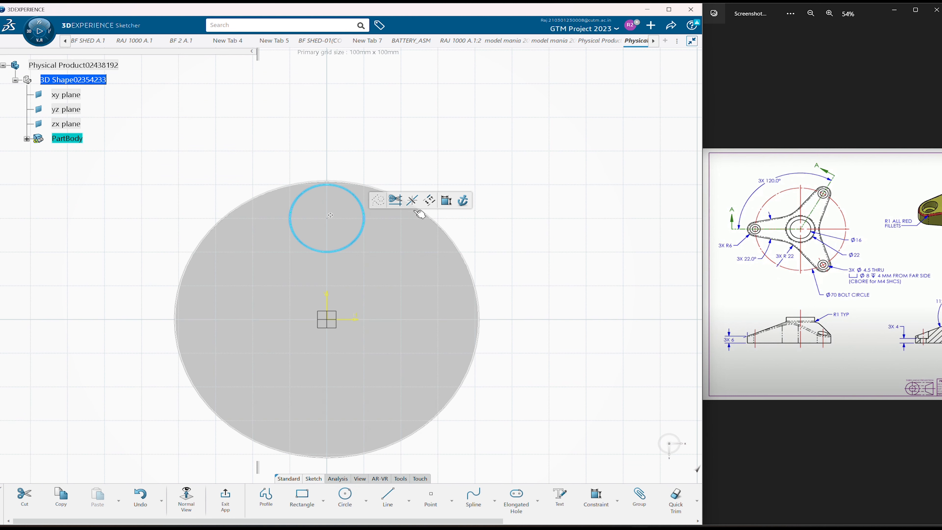
click(420, 200)
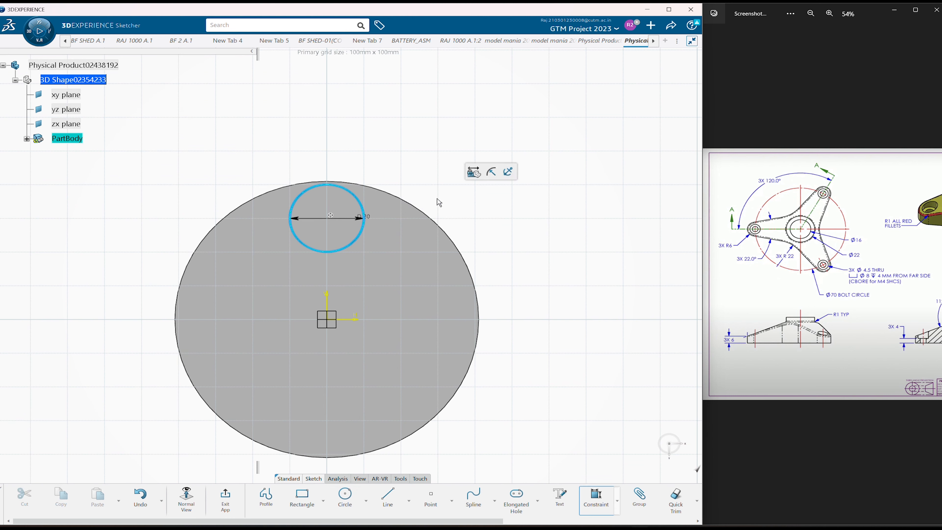
click(409, 155)
text(12)
key(Return)
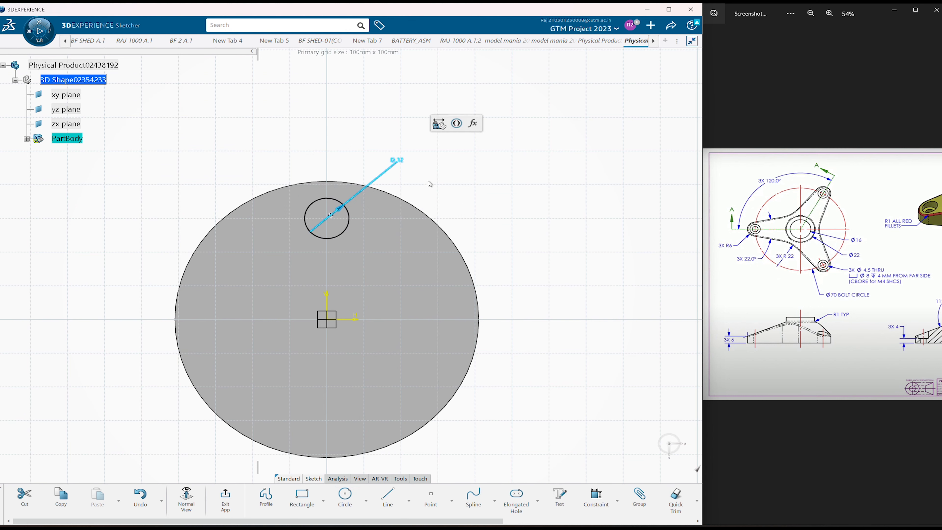
click(430, 184)
Step: Dimension the distance from the circle's centre to the sketch origin and set it to 35 mm
click(332, 220)
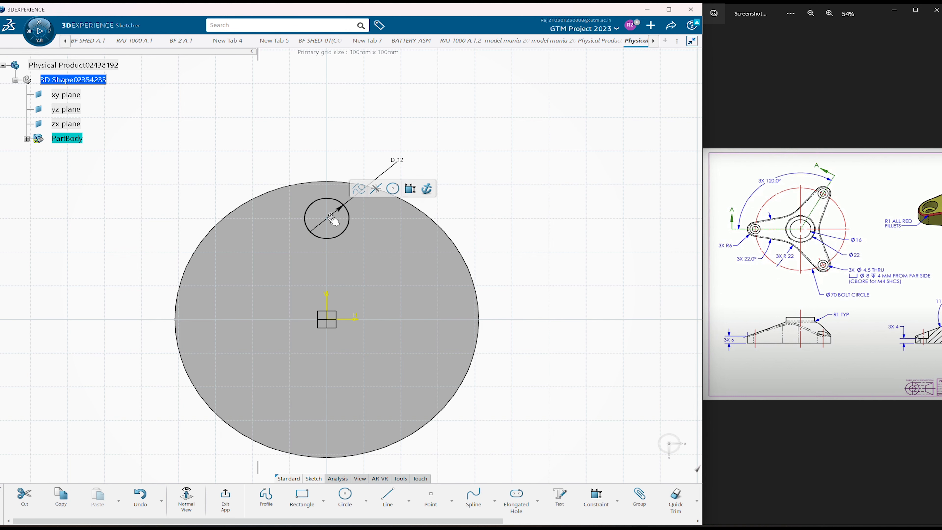
click(408, 194)
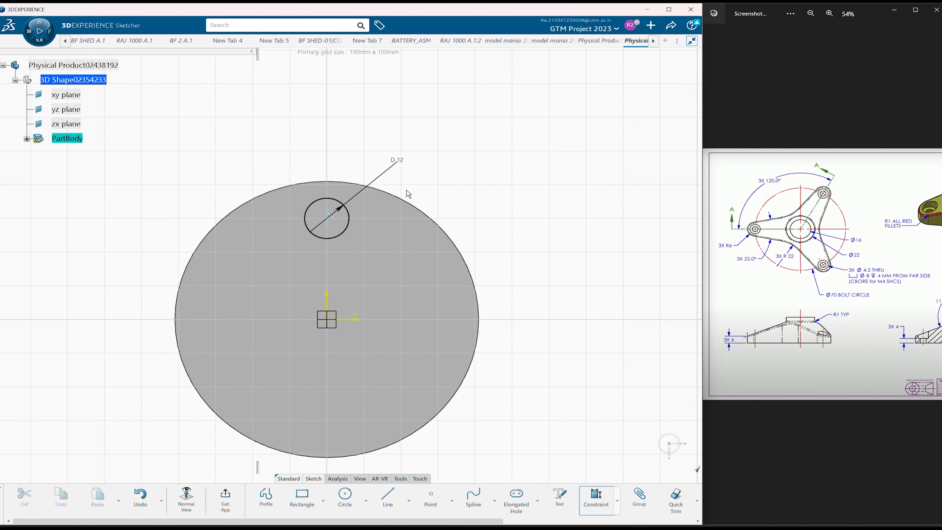
click(333, 324)
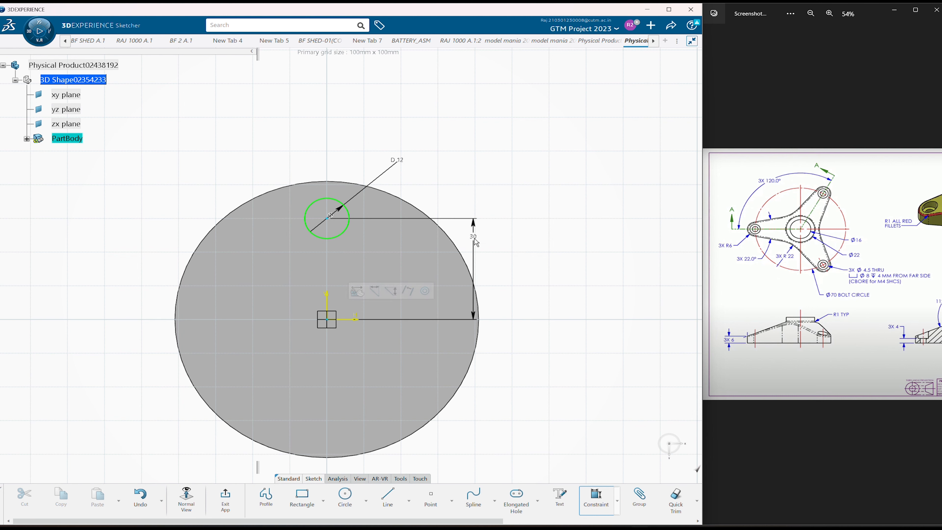
click(477, 240)
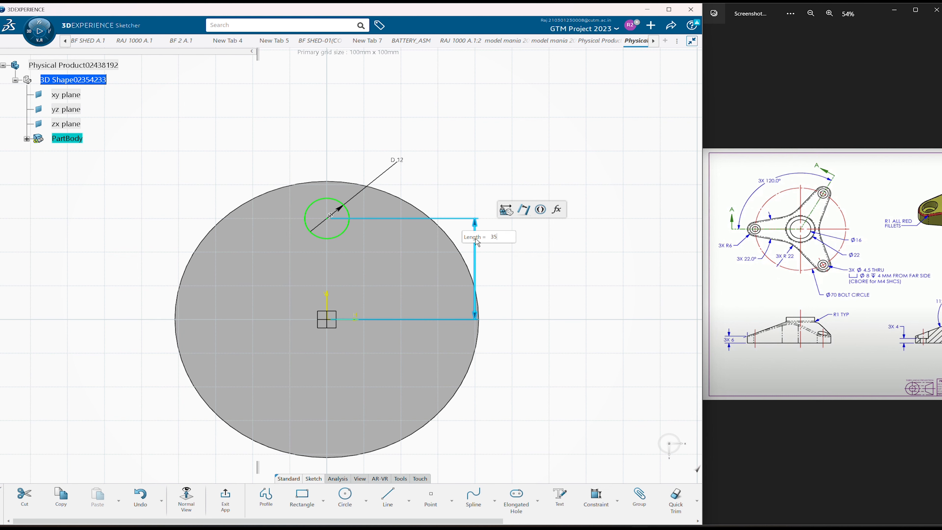
key(Return)
click(537, 327)
middle_drag(534, 392, 525, 344)
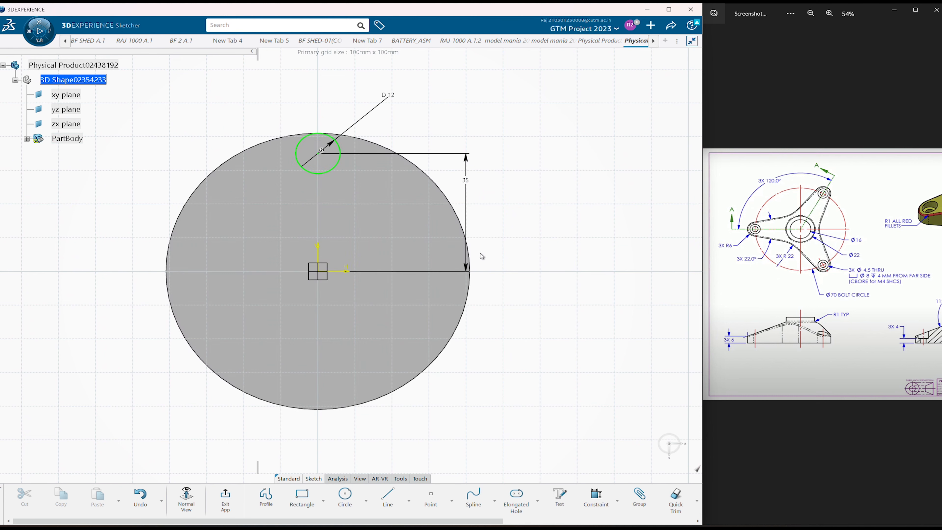
Step: Rotate-copy the 12 mm circle about the sketch origin, making two duplicates spaced 120° apart
scroll(573, 507, down, 1)
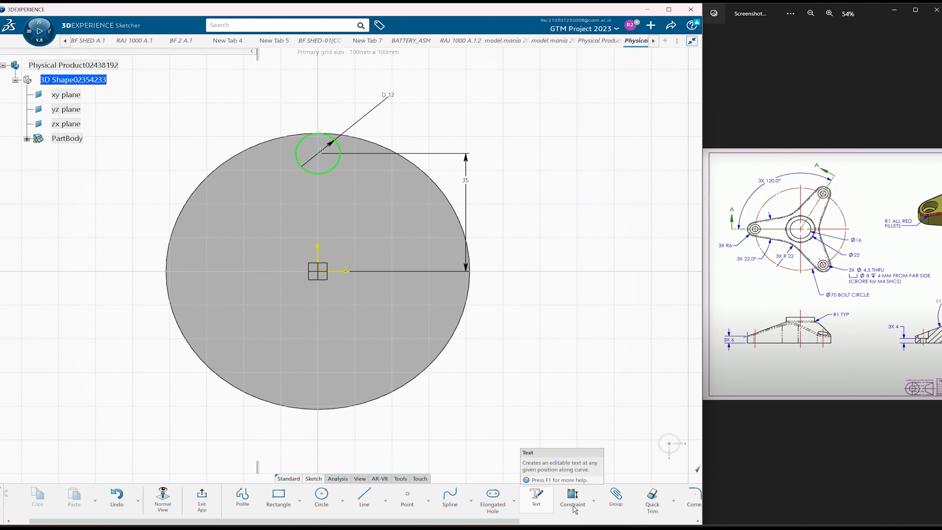
scroll(594, 518, down, 6)
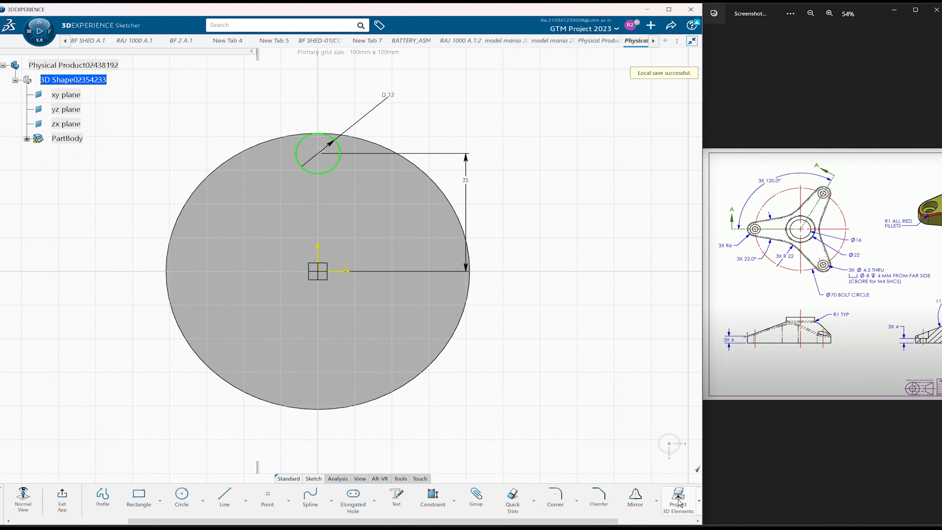
click(656, 501)
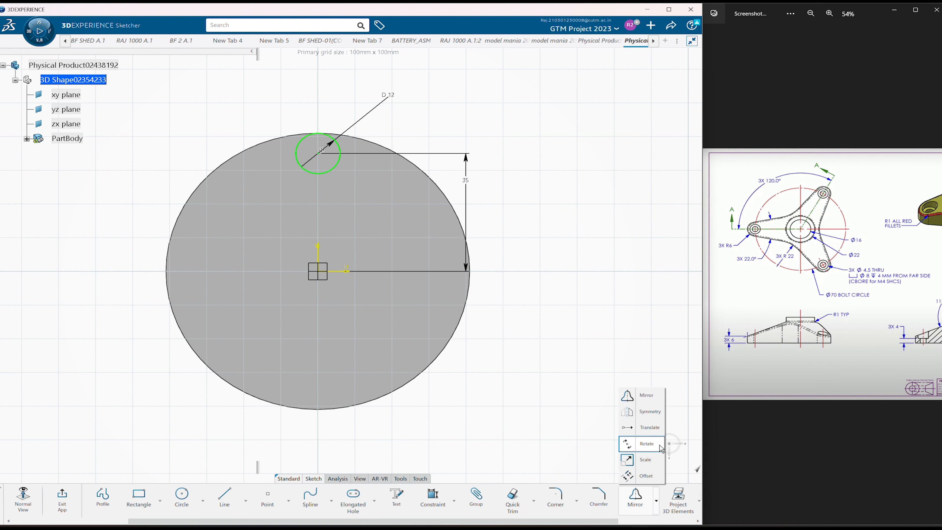
click(646, 444)
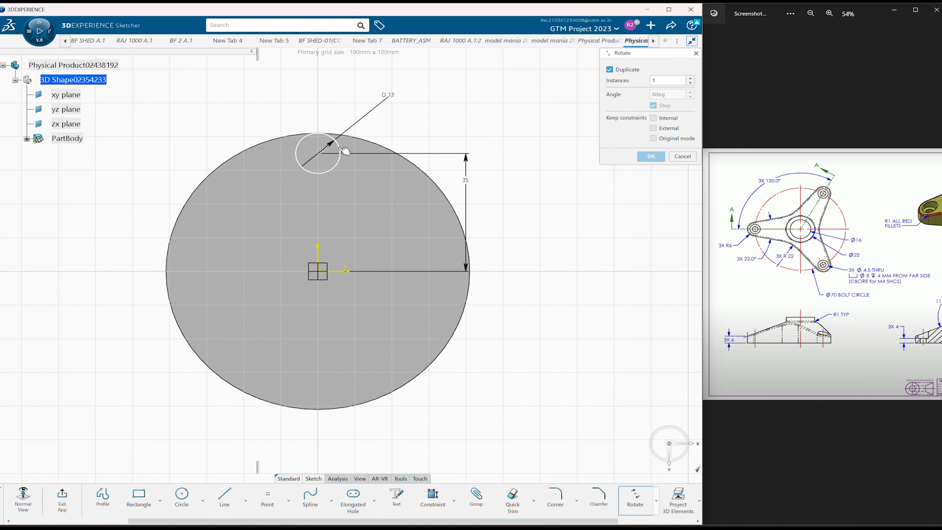
click(339, 151)
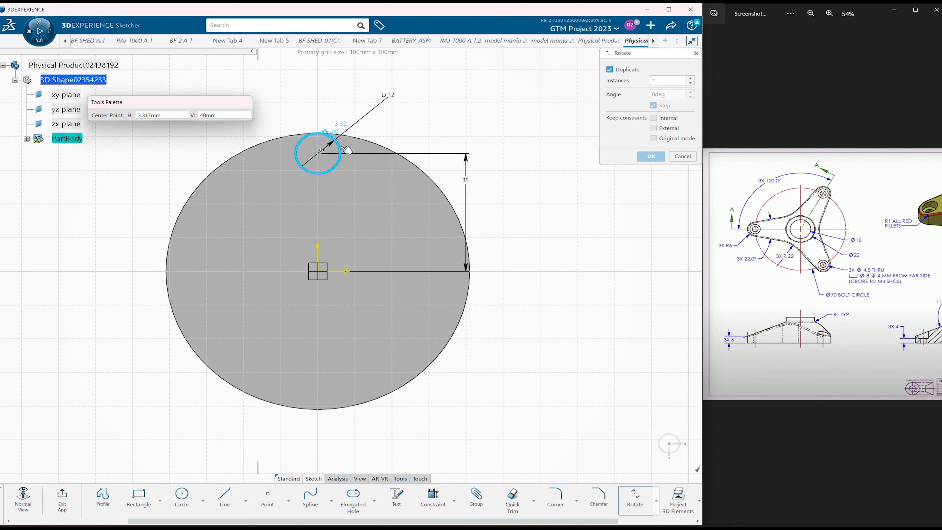
click(335, 269)
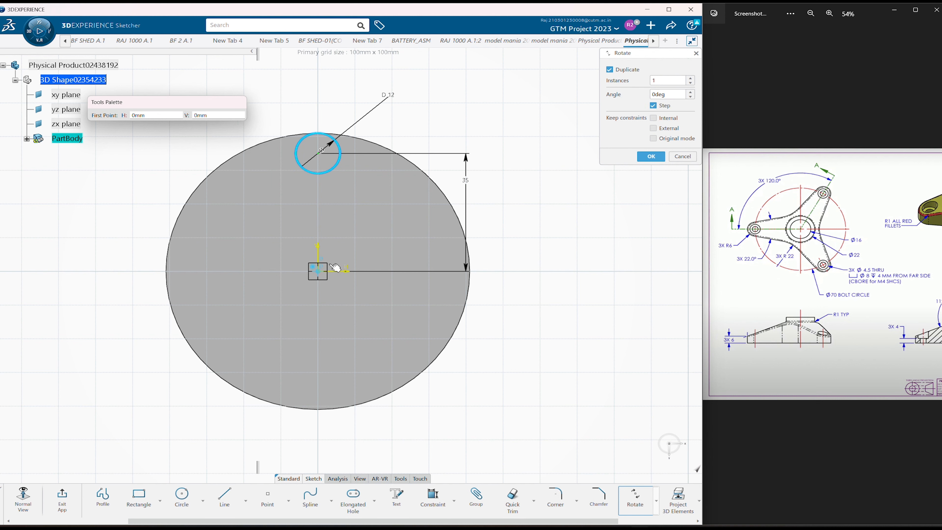
click(322, 167)
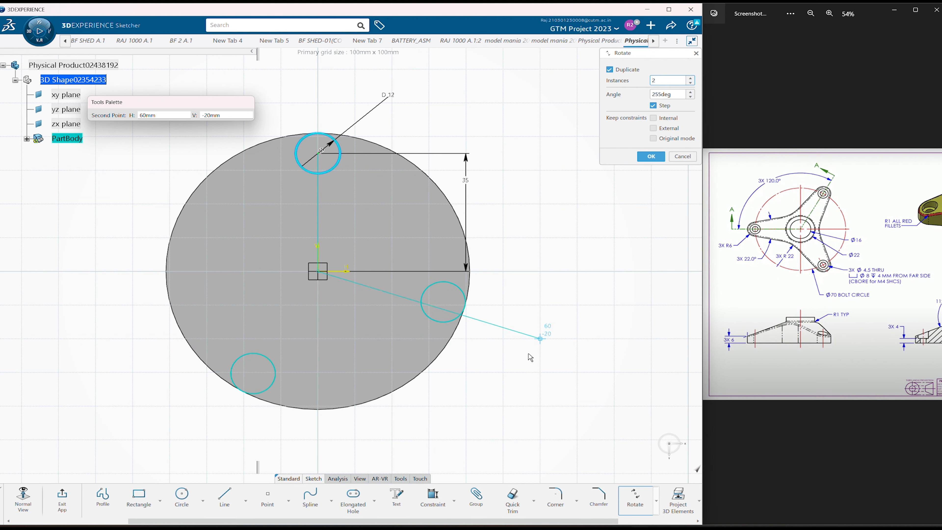
click(529, 367)
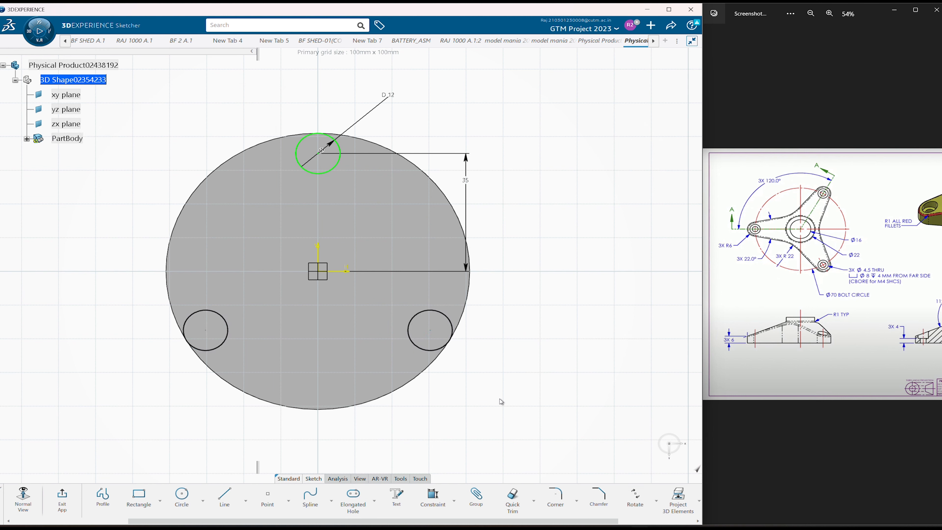
click(436, 334)
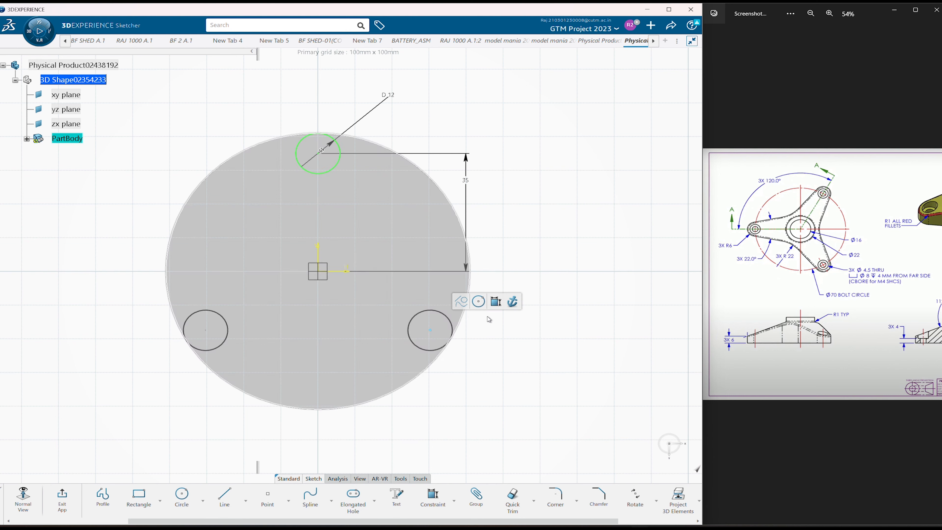
click(496, 301)
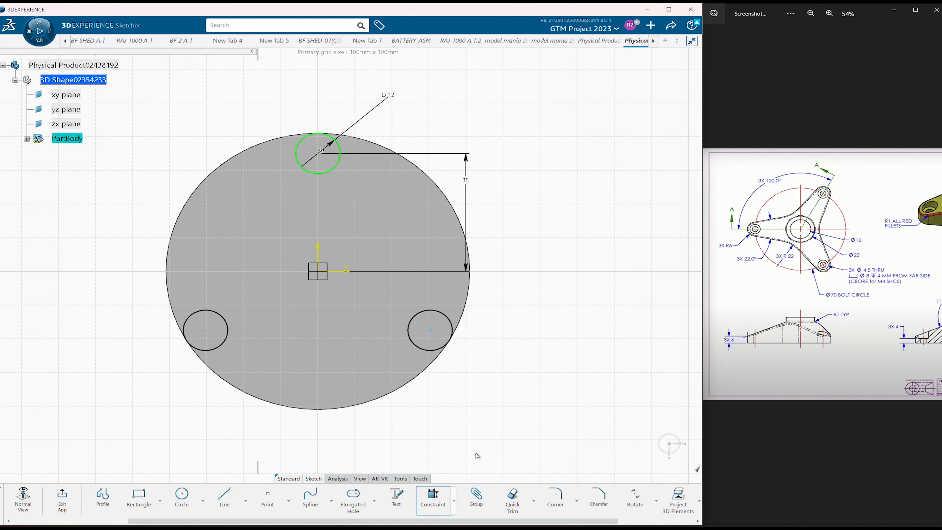
click(345, 272)
key(Escape)
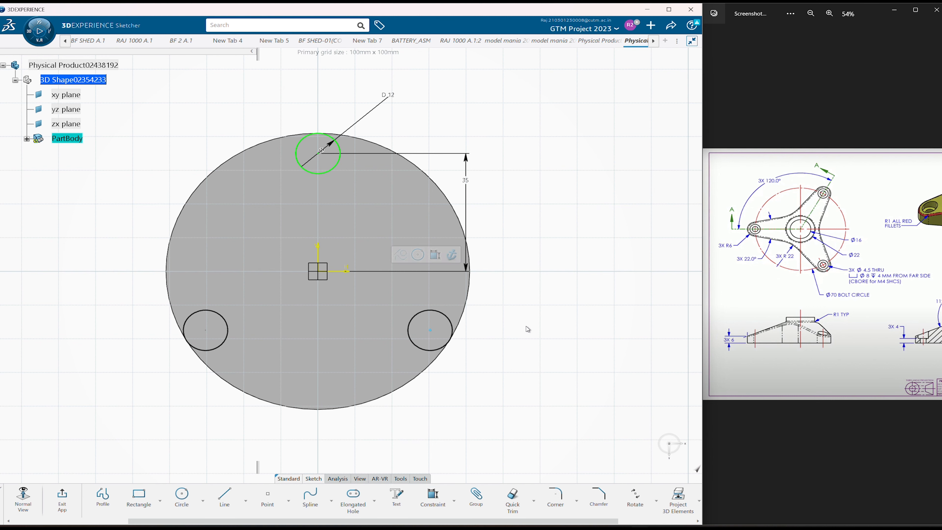
Step: Dimension the distance from the lower-right circle's centre to the vertical axis and undo that dimension
click(430, 330)
click(499, 306)
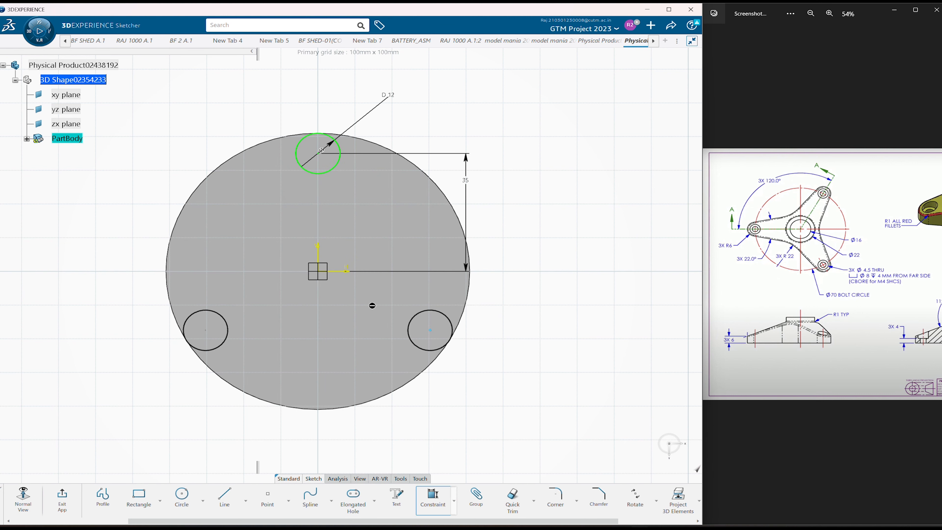
click(319, 255)
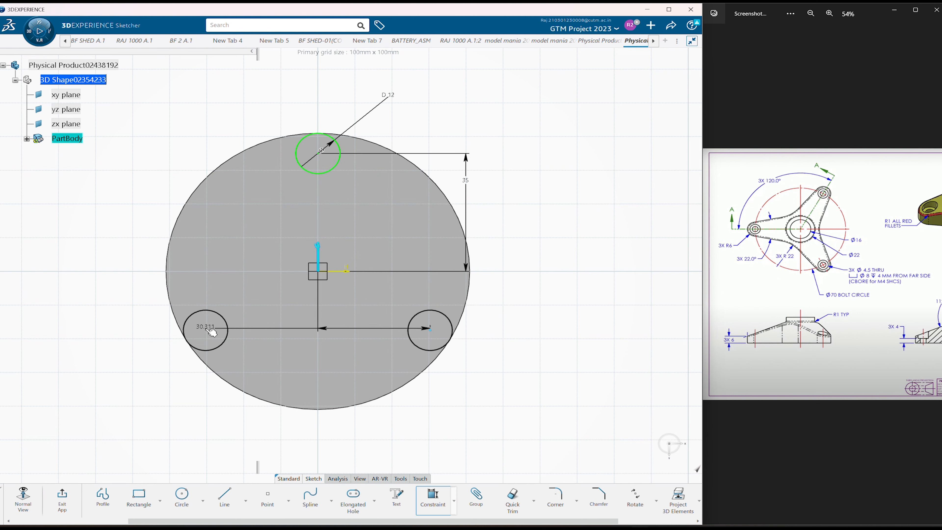
click(211, 332)
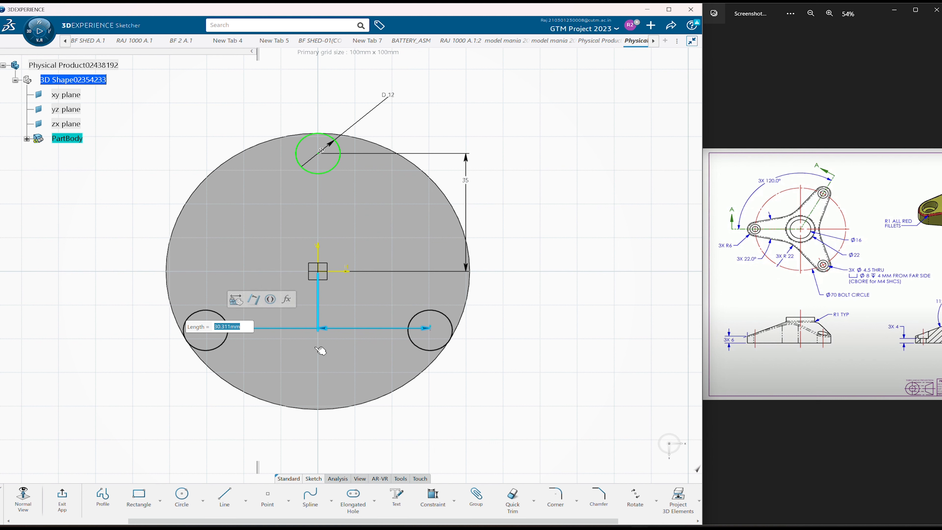
click(328, 348)
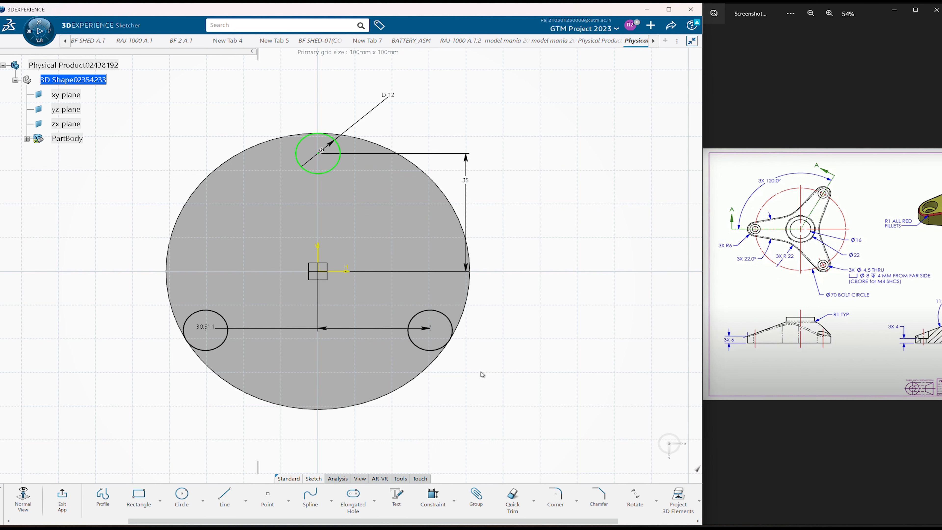
key(ctrl+z)
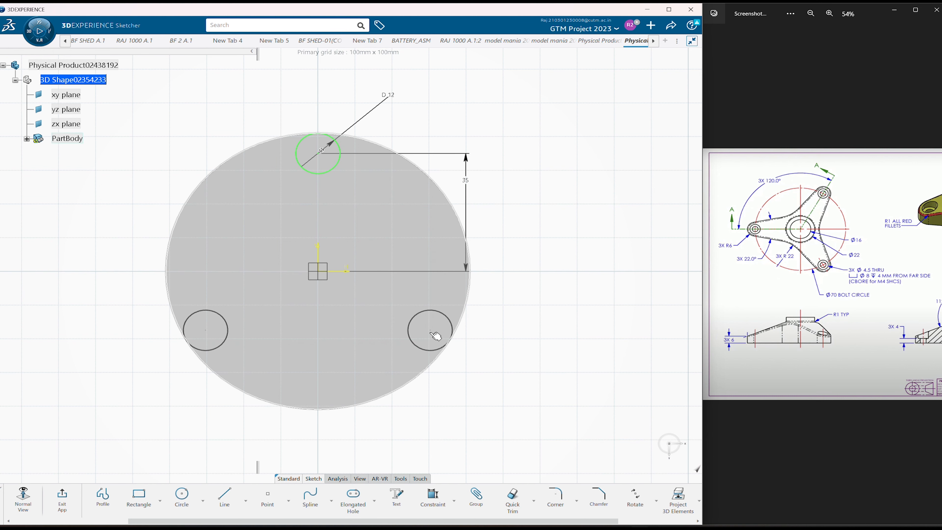
Step: Add a symmetry constraint between the centres of the two lower circles about the vertical axis
click(319, 258)
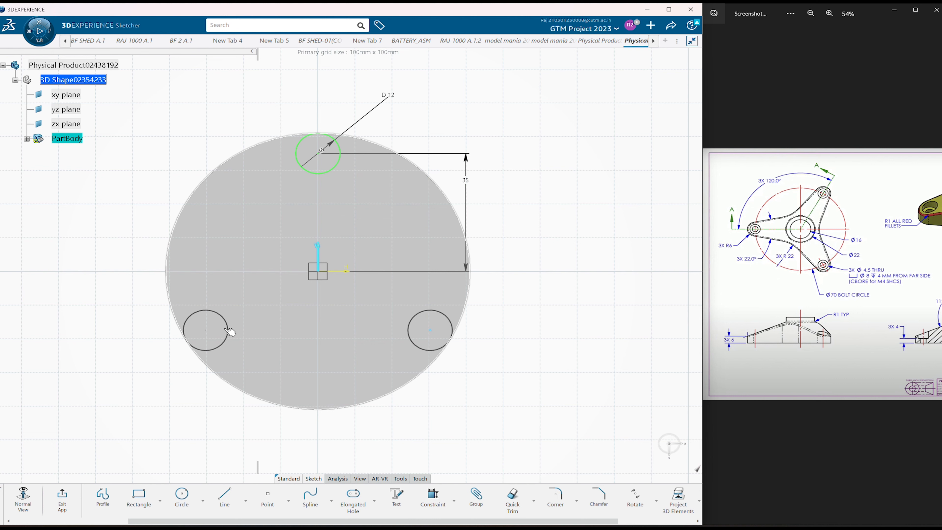
ctrl+click(212, 333)
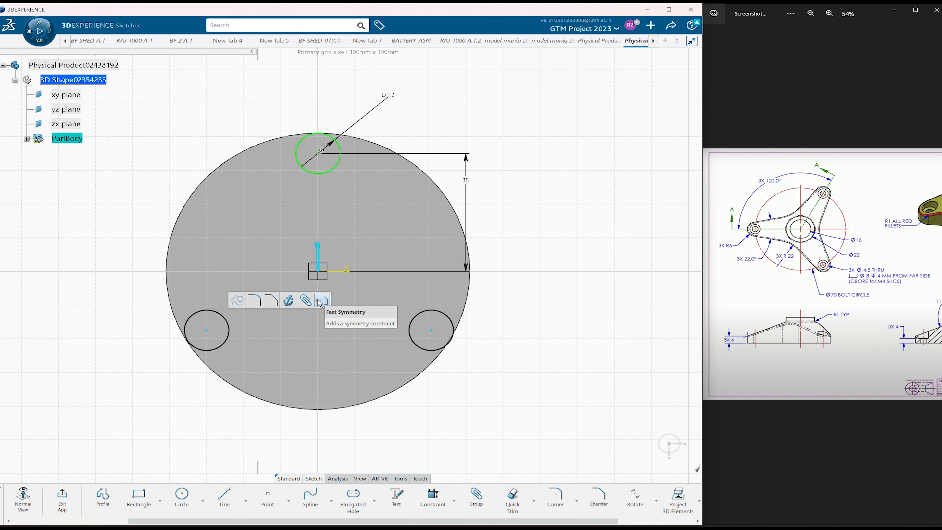
click(317, 302)
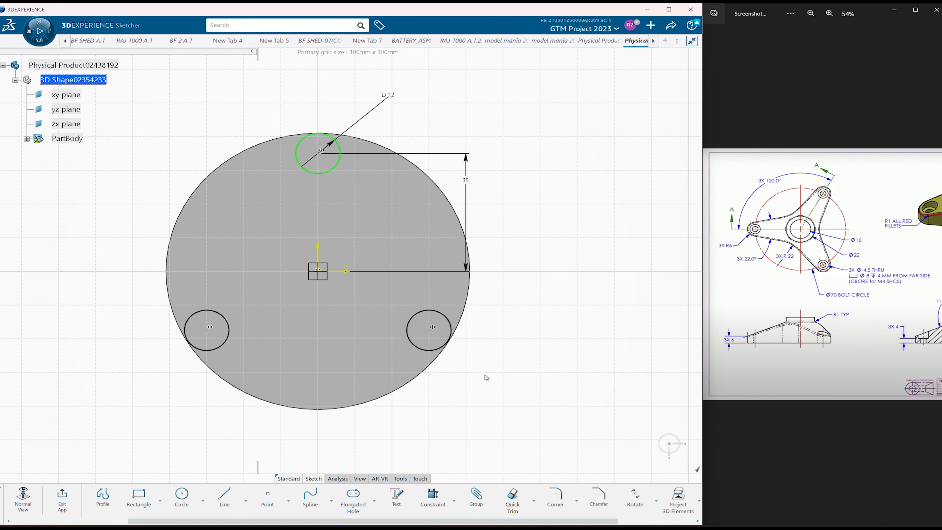
Step: Sketch a circle centred on the sketch origin and set its diameter to 70 mm
mouse_move(486, 378)
middle_down()
mouse_move(458, 366)
mouse_move(465, 354)
middle_up()
drag(816, 244, 788, 244)
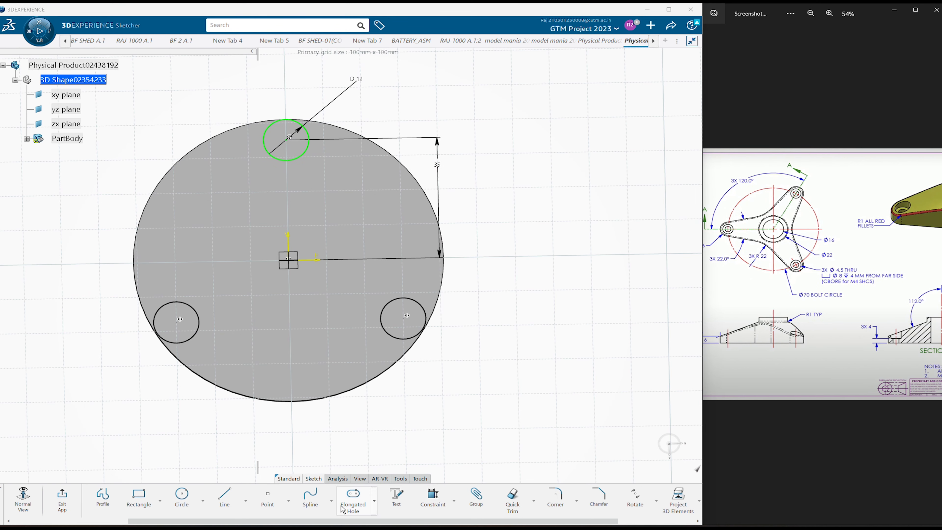
click(187, 505)
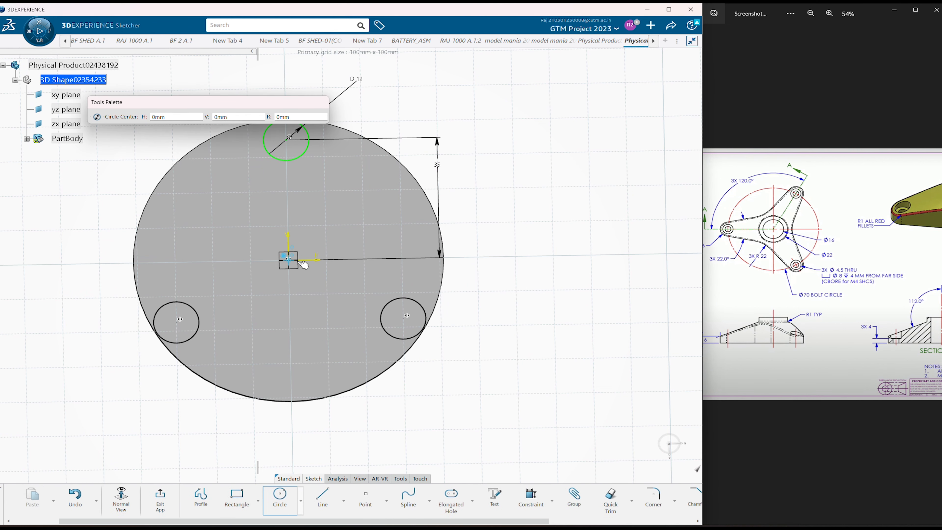
click(288, 258)
click(444, 357)
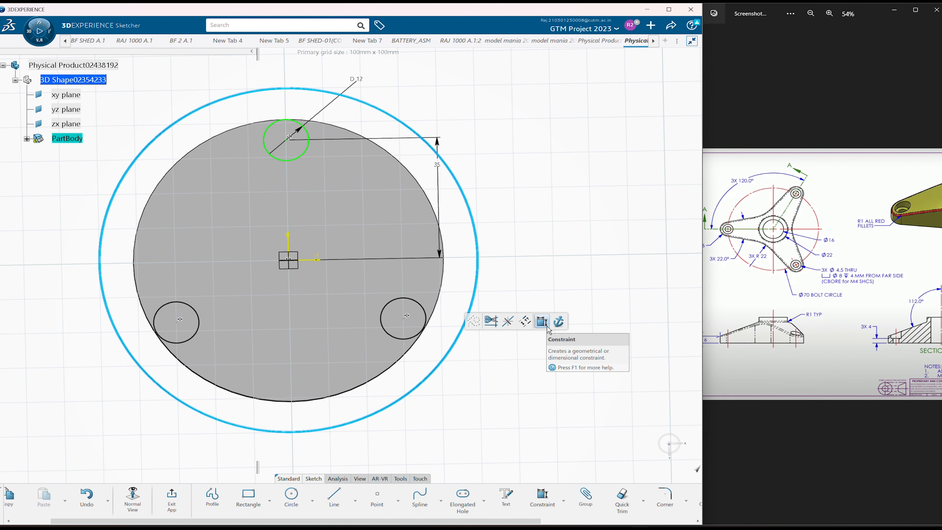
click(542, 323)
click(515, 358)
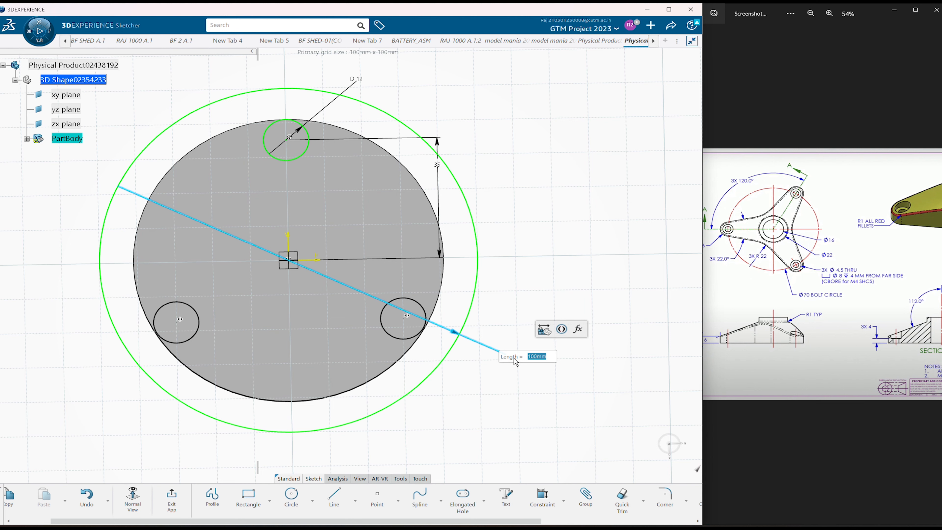
text(70)
key(Return)
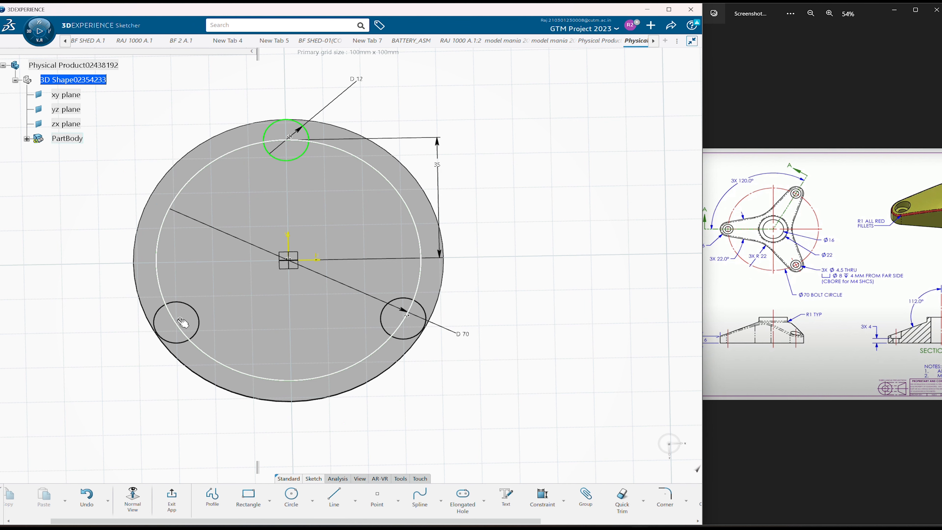
Step: Constrain the lower-left circle's centre to be coincident with the 70 mm circle
click(195, 326)
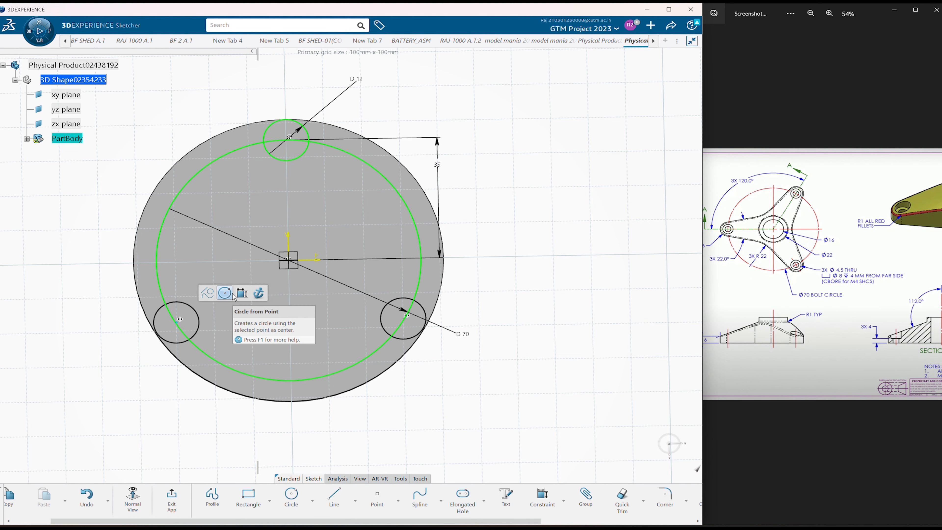
click(242, 293)
click(202, 350)
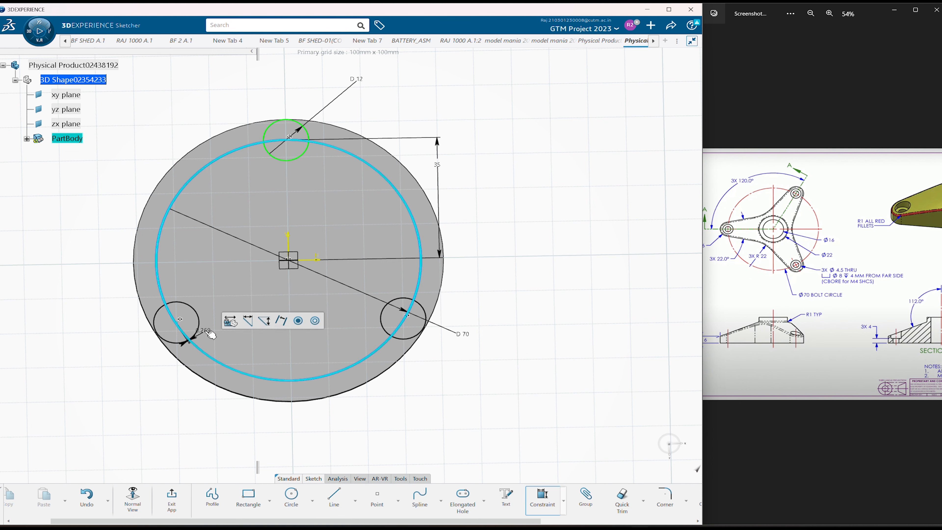
key(Escape)
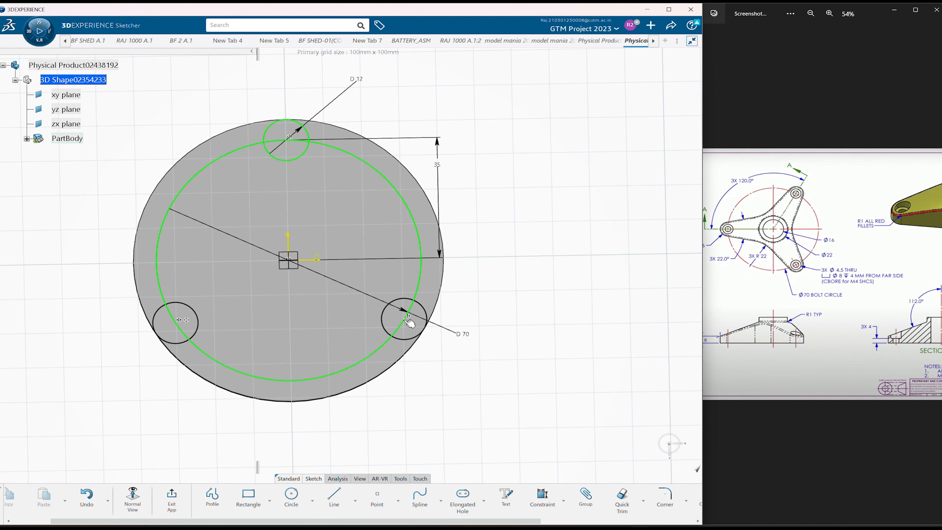
Step: Try to constrain the lower-right circle's centre to the 70 mm circle
click(409, 320)
click(473, 294)
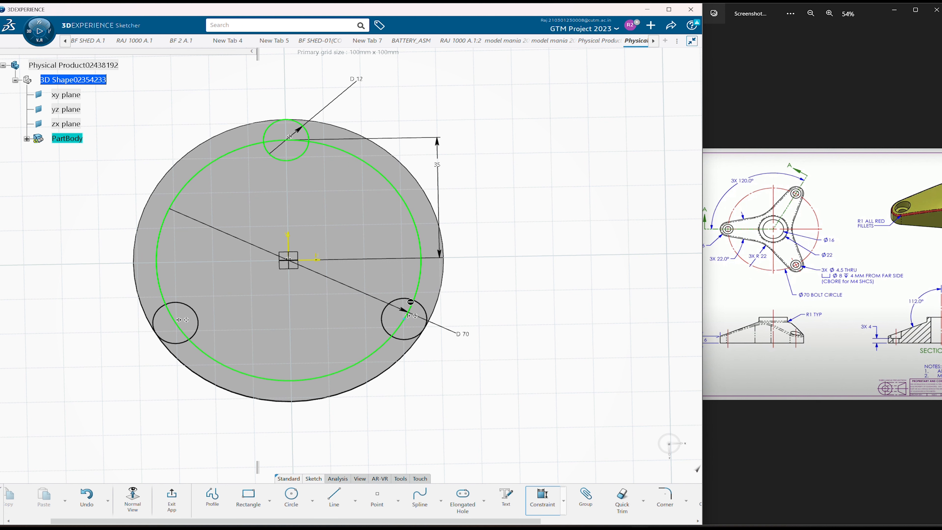
click(412, 303)
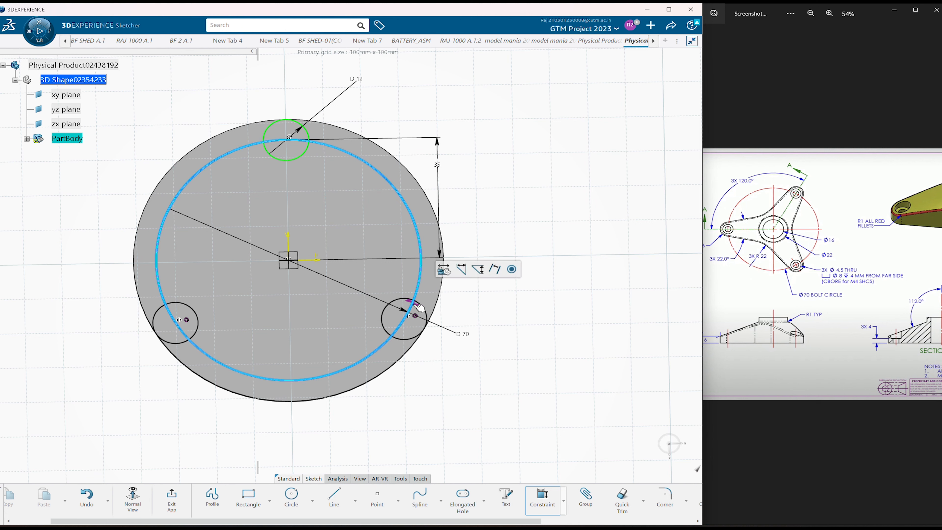
key(Escape)
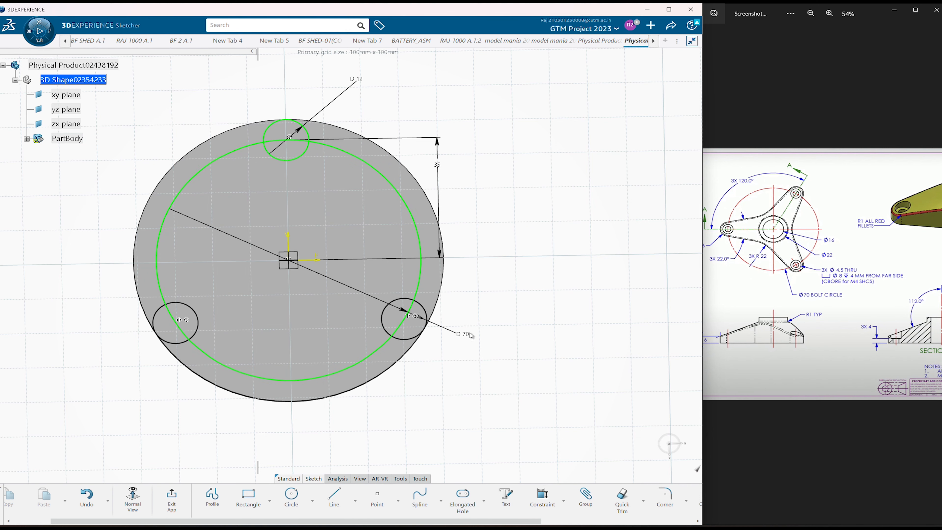
Step: Convert the 70 mm circle to construction geometry
middle_drag(370, 420, 381, 387)
click(426, 273)
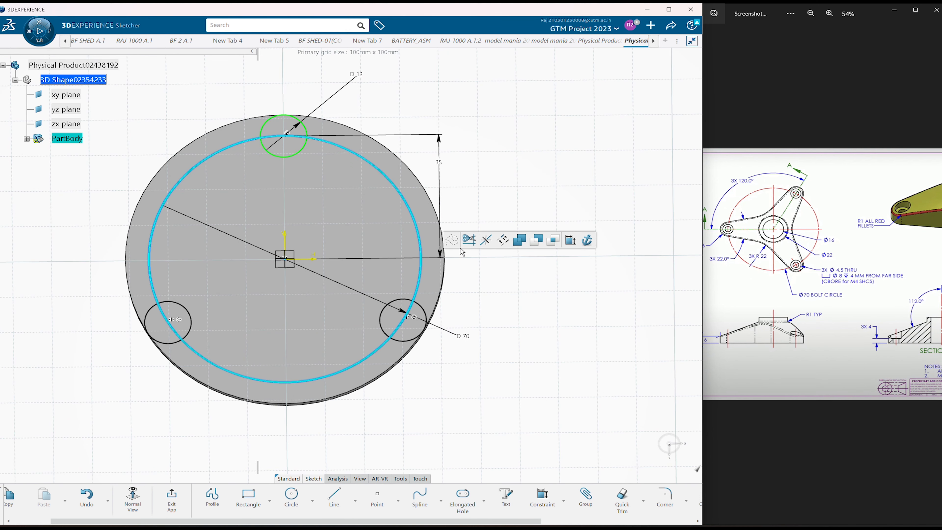
click(460, 239)
click(480, 336)
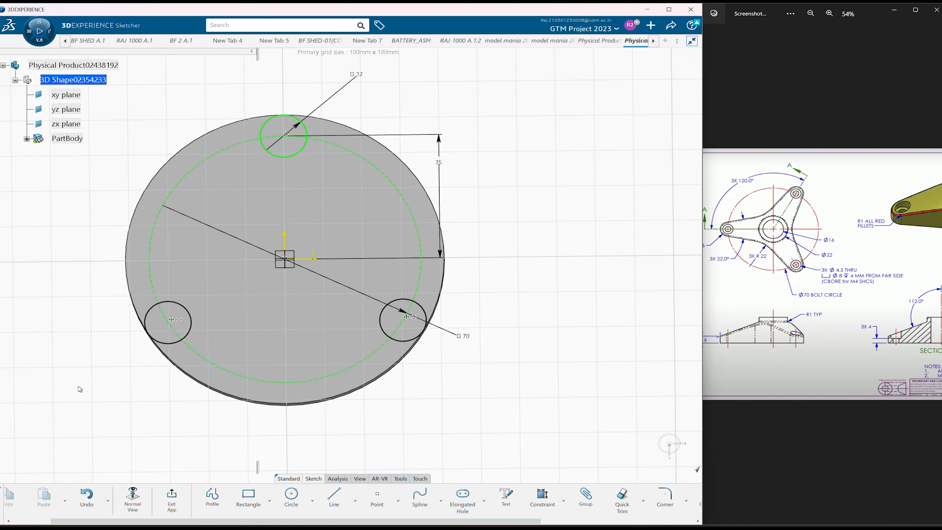
middle_drag(290, 445, 298, 434)
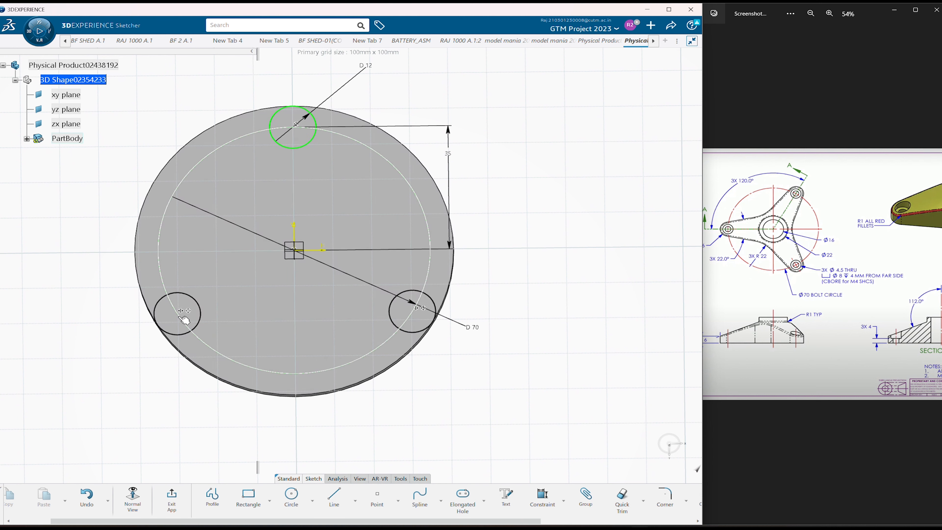
click(179, 317)
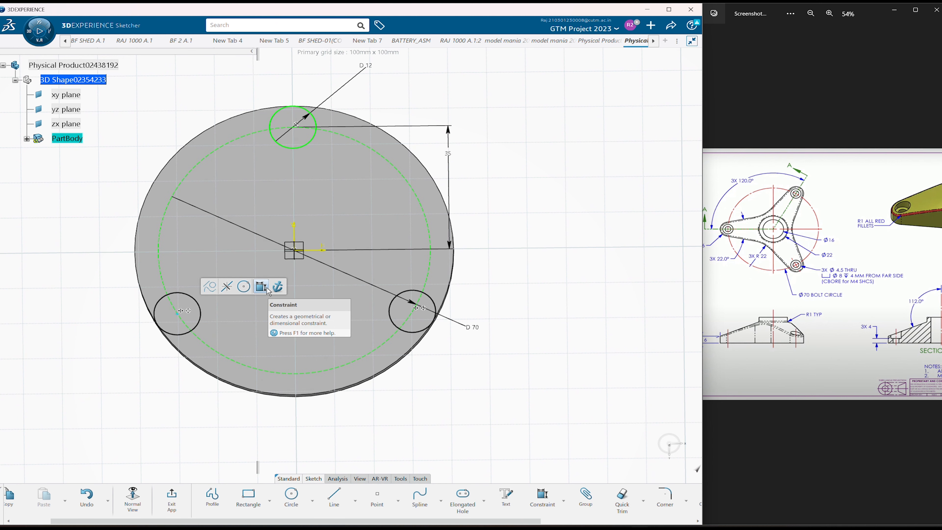
click(262, 288)
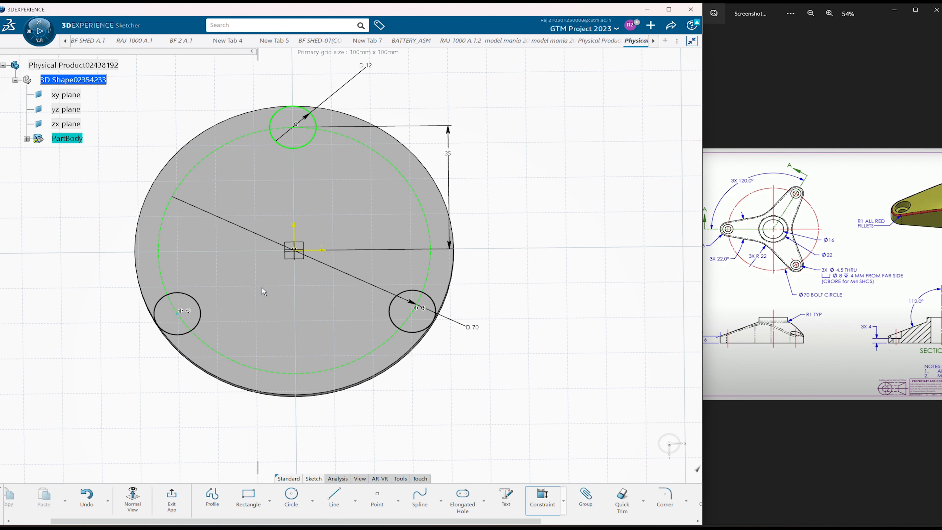
click(417, 309)
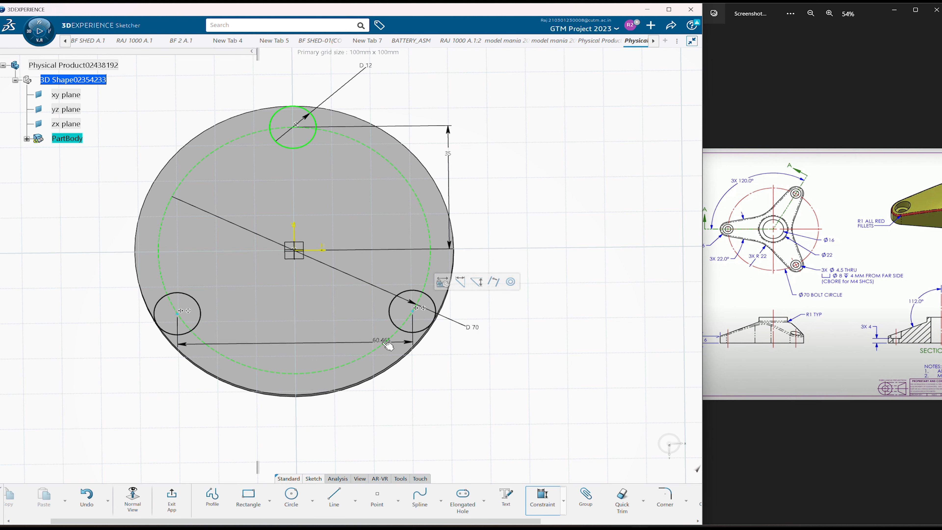
key(Escape)
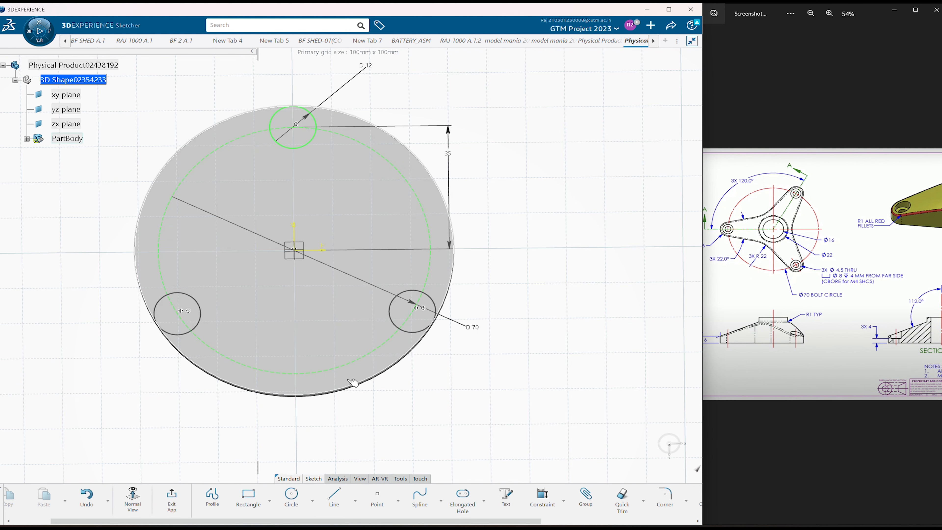
Step: Dimension the lower-right circle's diameter and set it to 12 mm
click(417, 332)
drag(427, 331, 424, 356)
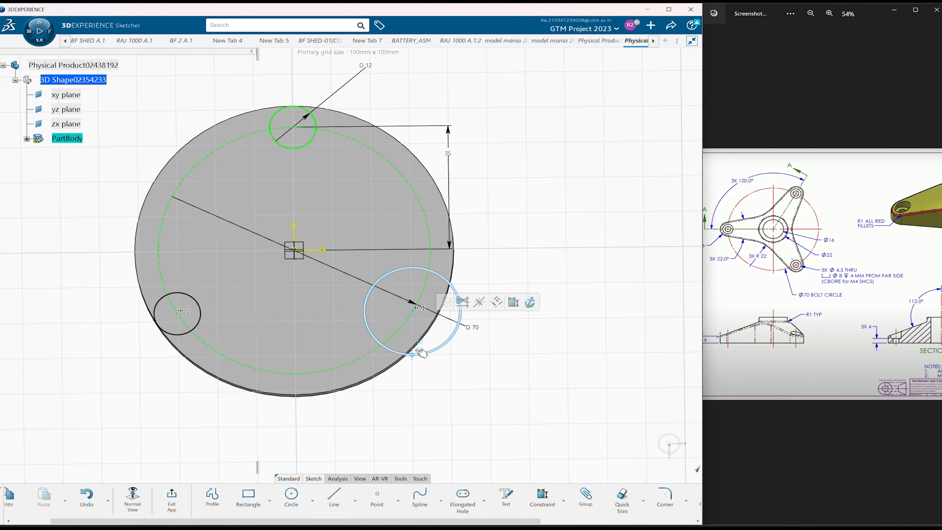
click(513, 302)
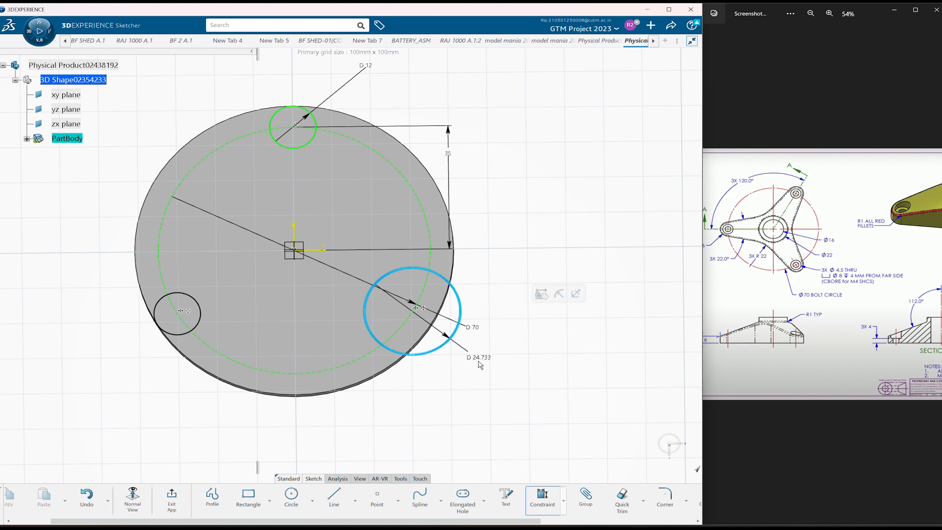
click(479, 365)
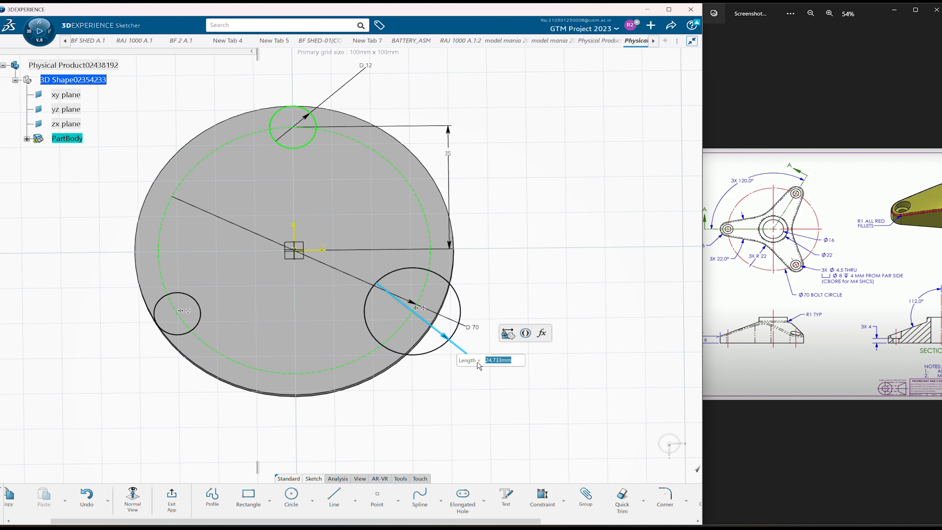
text(12)
key(Return)
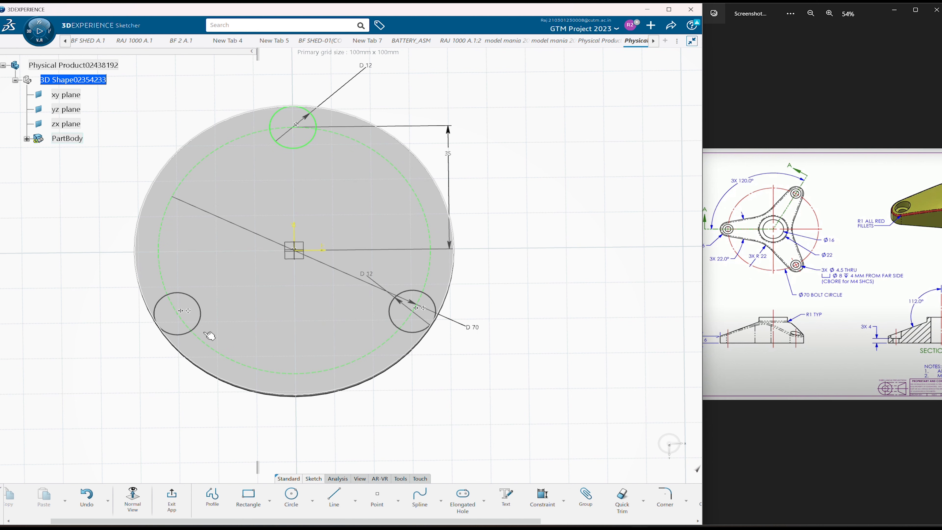
Step: Add a diameter dimension to the lower-left circle
click(201, 322)
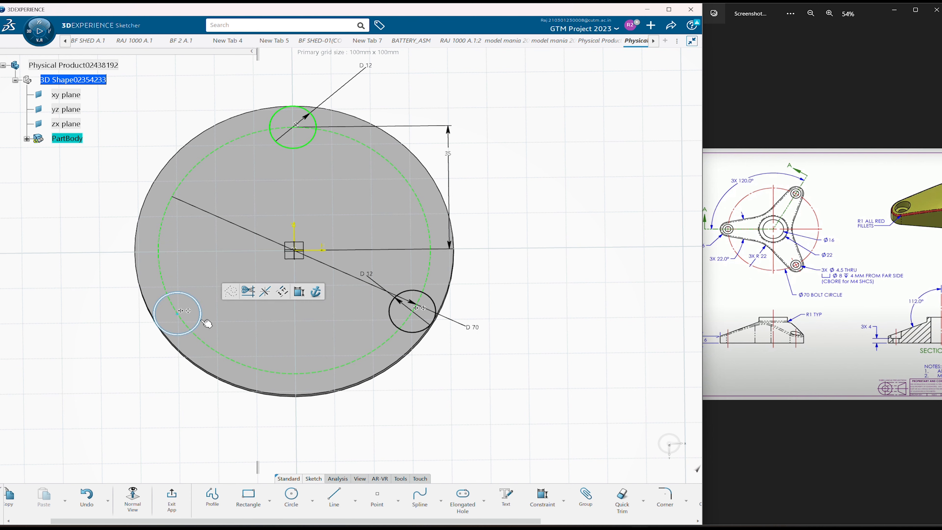
click(299, 290)
click(90, 373)
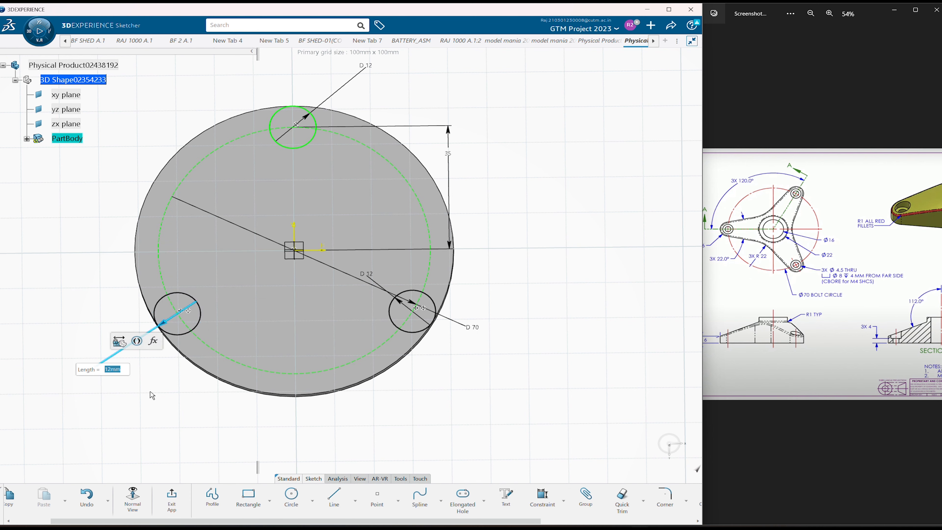
click(417, 432)
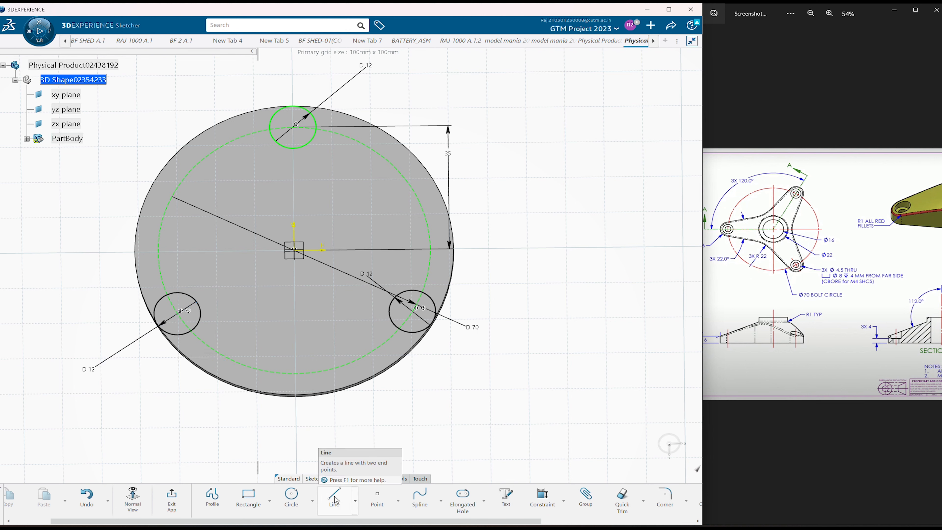
Step: Sketch a two-segment profile from the upper circle's right side, vertically down about 31 mm, then tangent past the lower-right circle's upper side
click(213, 497)
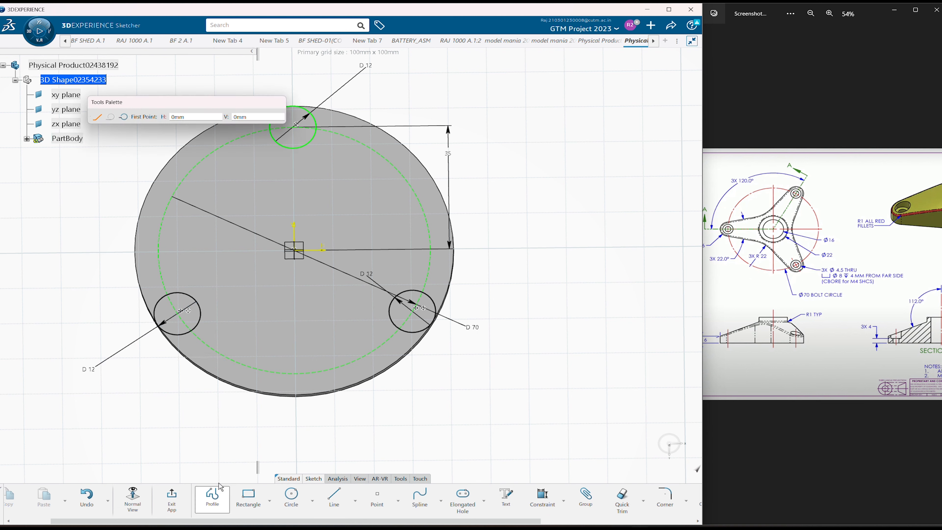
click(317, 128)
click(318, 216)
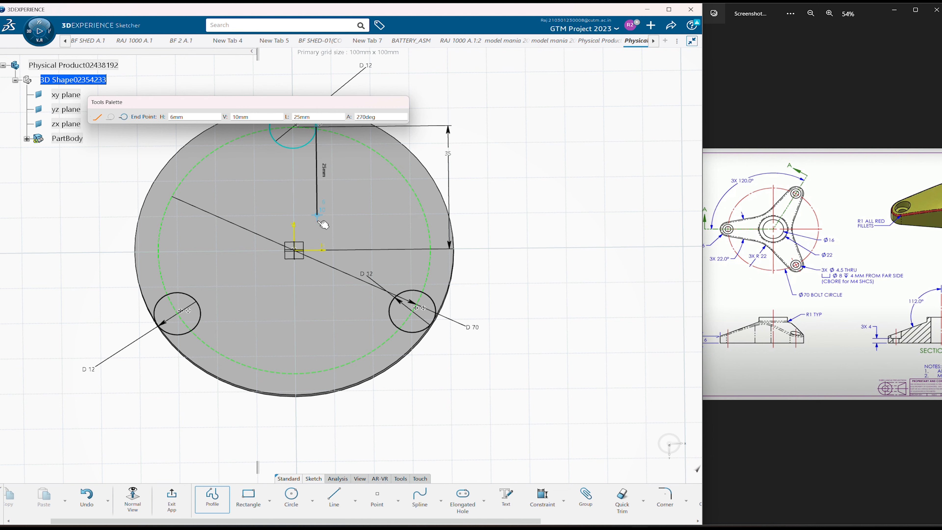
middle_drag(318, 233, 321, 214)
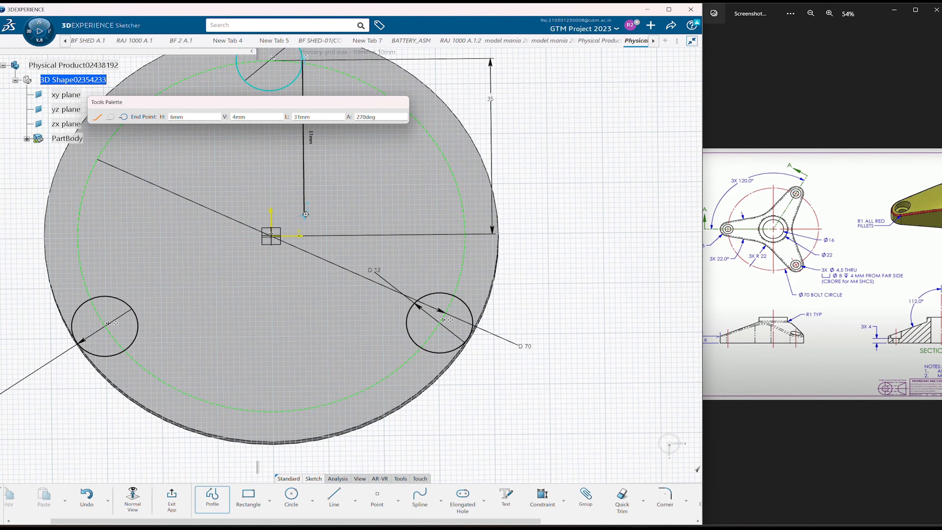
click(305, 211)
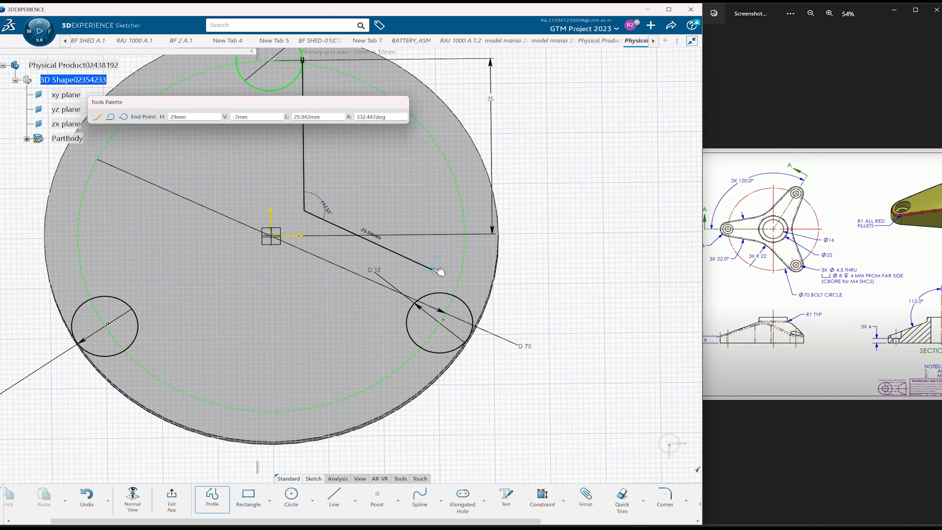
click(495, 318)
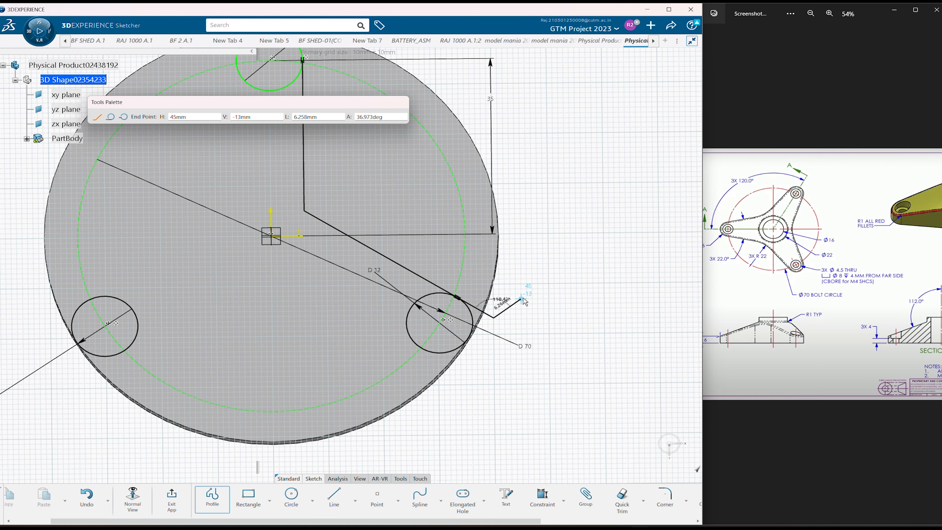
key(Escape)
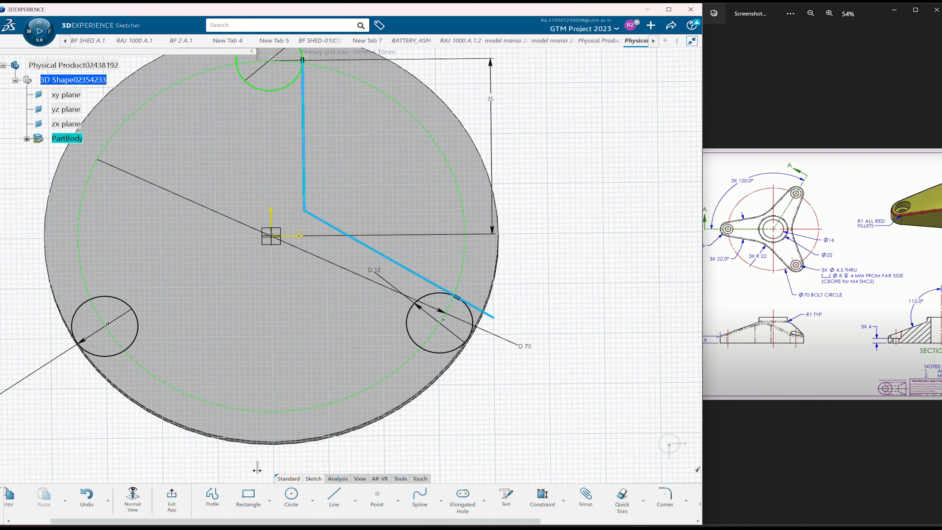
Step: Sketch a two-segment profile from the upper circle's left side down beside the origin and out past the lower-left circle, tangent to its upper side
click(212, 496)
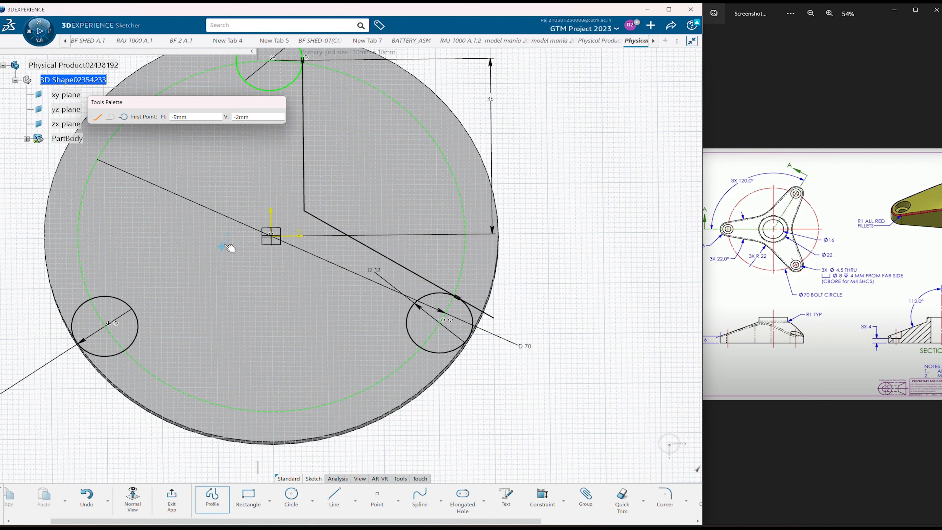
click(239, 59)
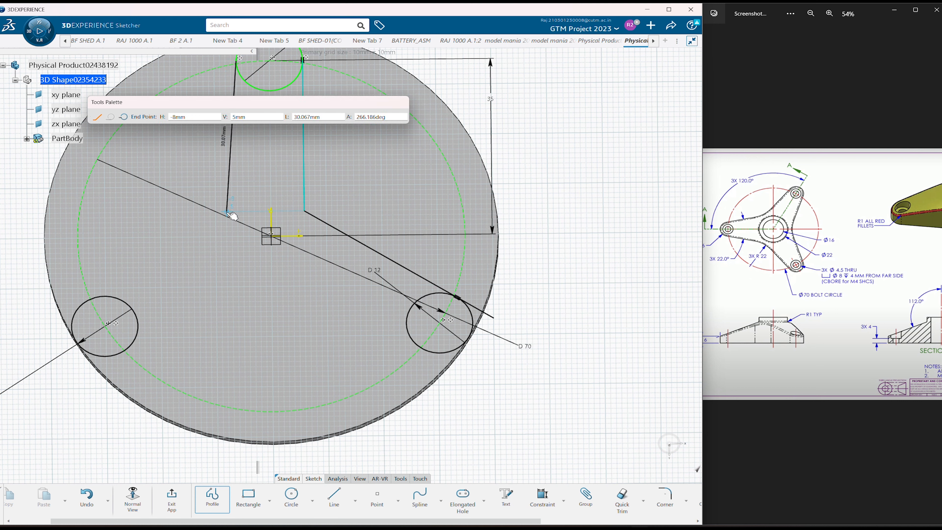
click(228, 227)
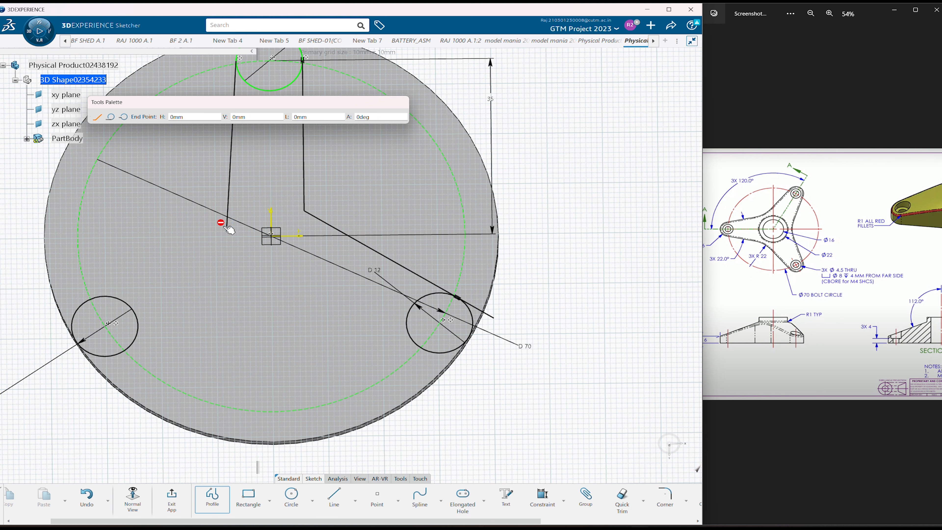
click(56, 318)
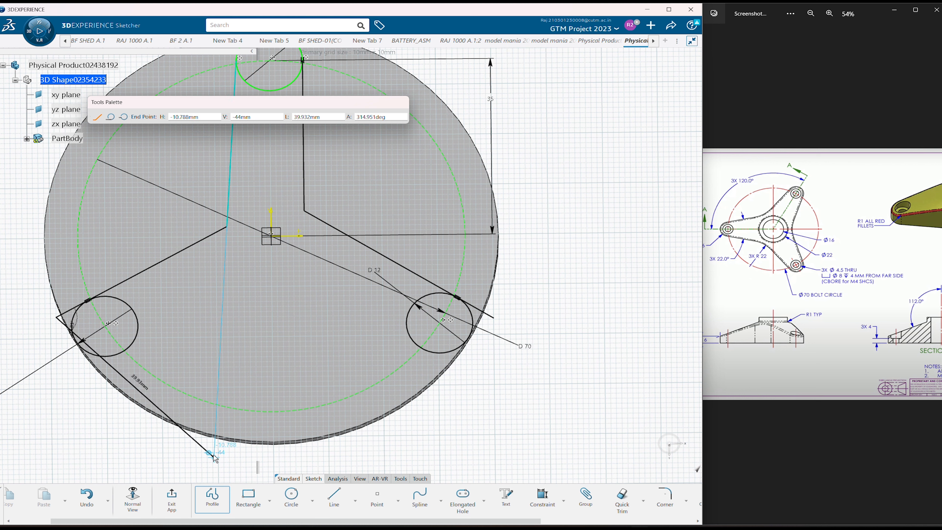
key(Escape)
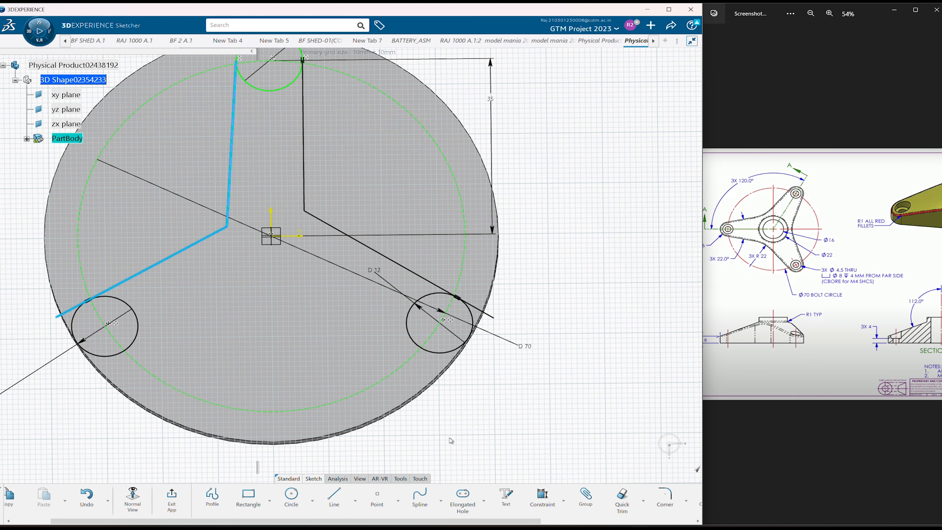
click(450, 440)
Step: Sketch a two-segment profile from the lower-left circle's underside up to a vertex below the origin and out past the lower-right circle's underside
click(208, 504)
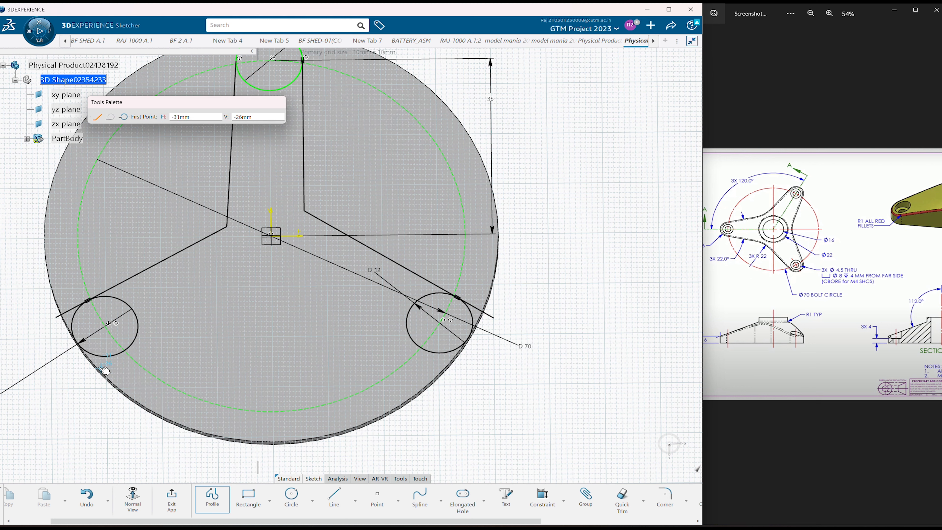
click(121, 351)
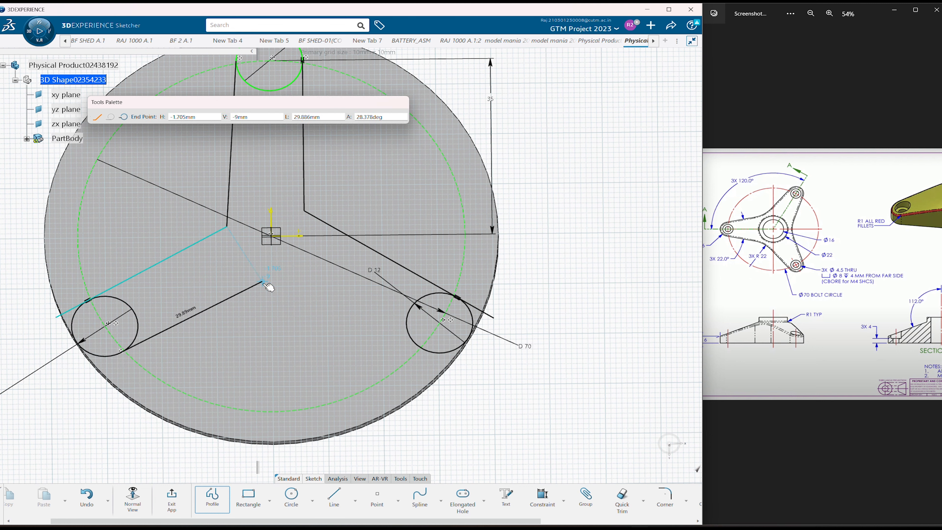
click(264, 283)
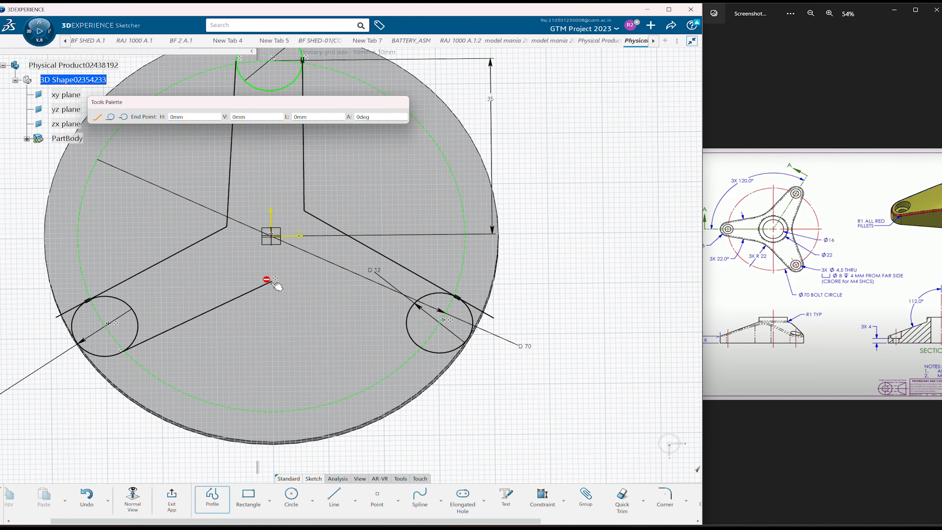
click(457, 363)
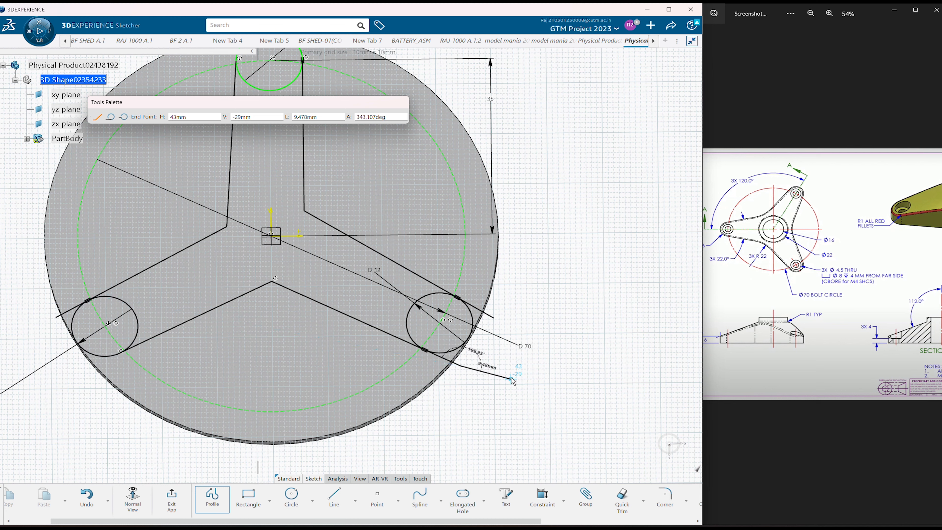
key(Escape)
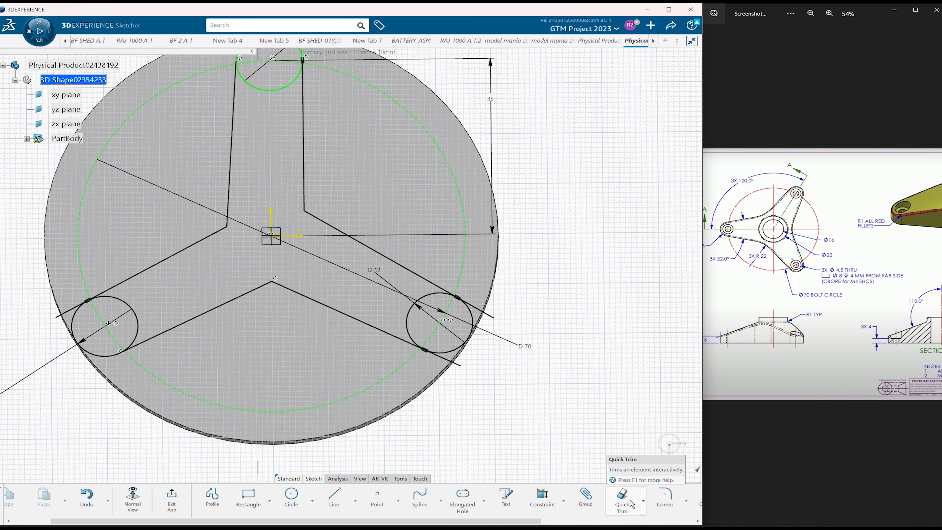
Step: Round the corner between the upper and lower-right arms' facing lines with a 22 mm radius
click(665, 497)
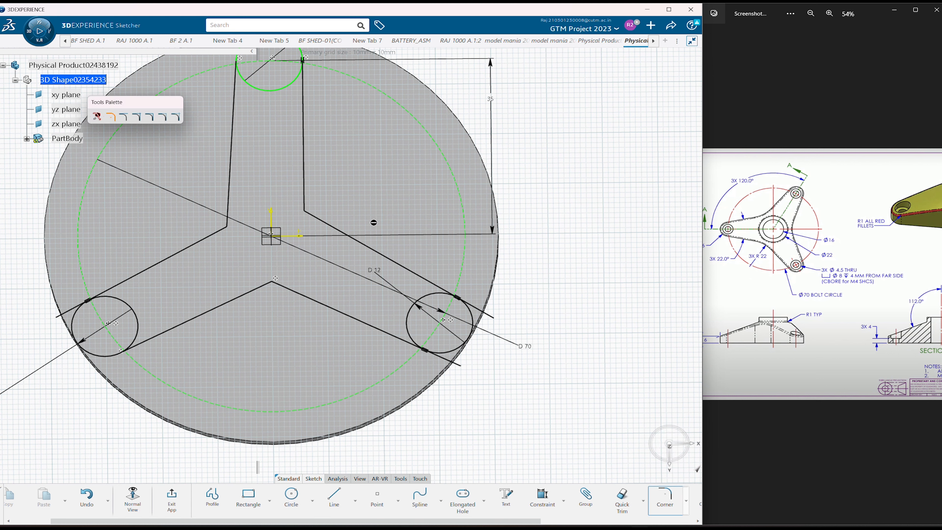
click(332, 226)
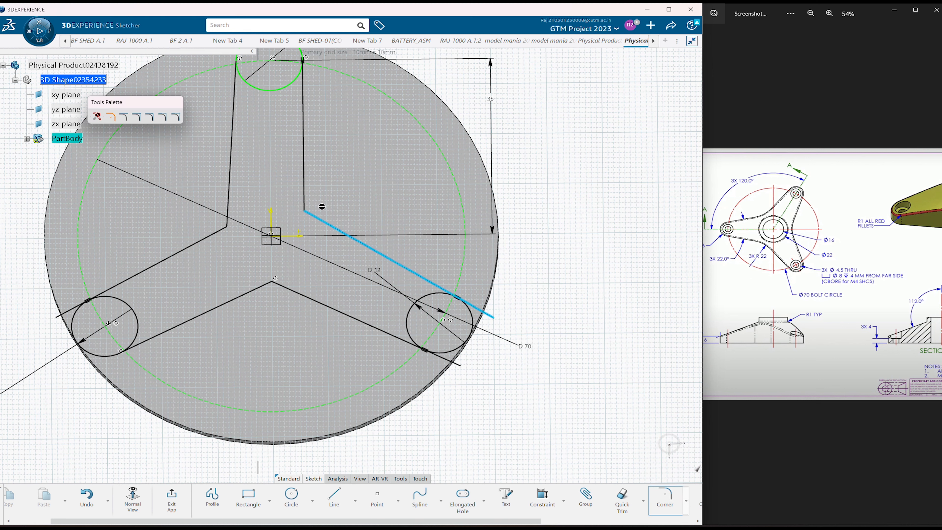
click(306, 201)
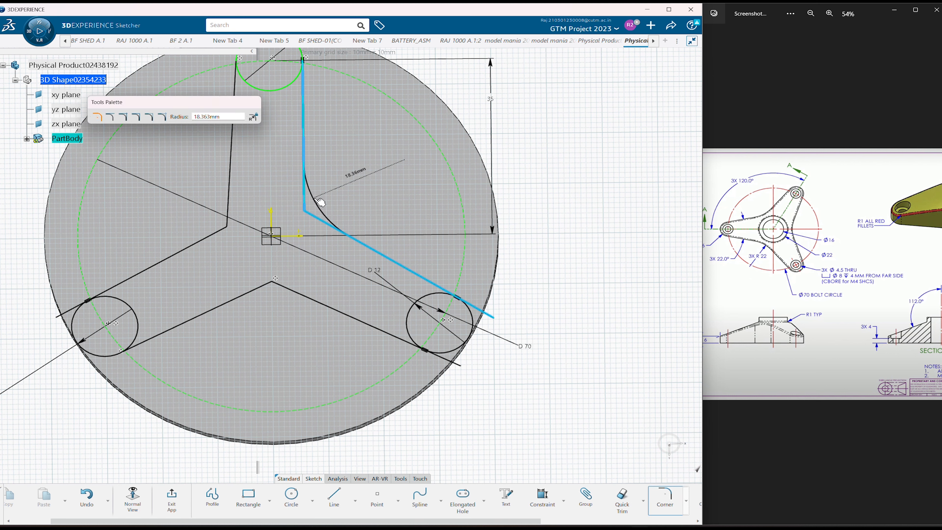
click(326, 197)
double_click(333, 199)
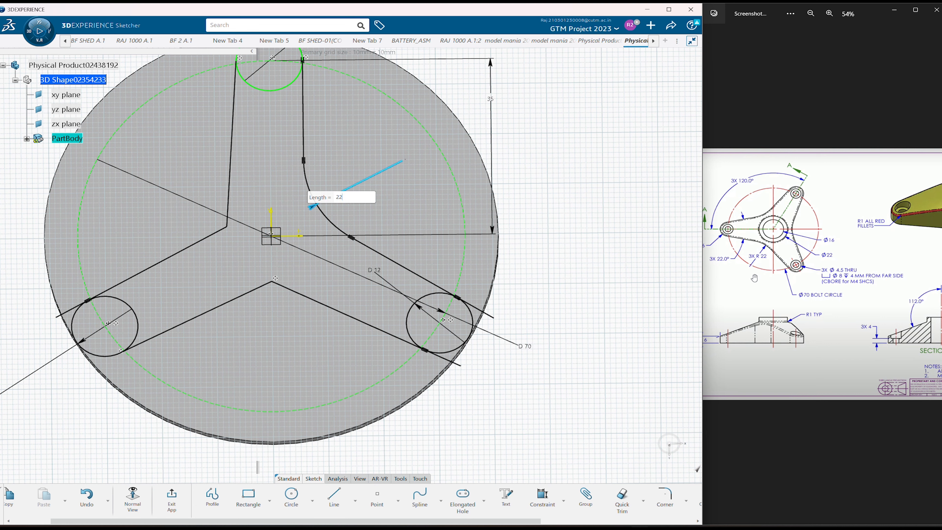
key(Return)
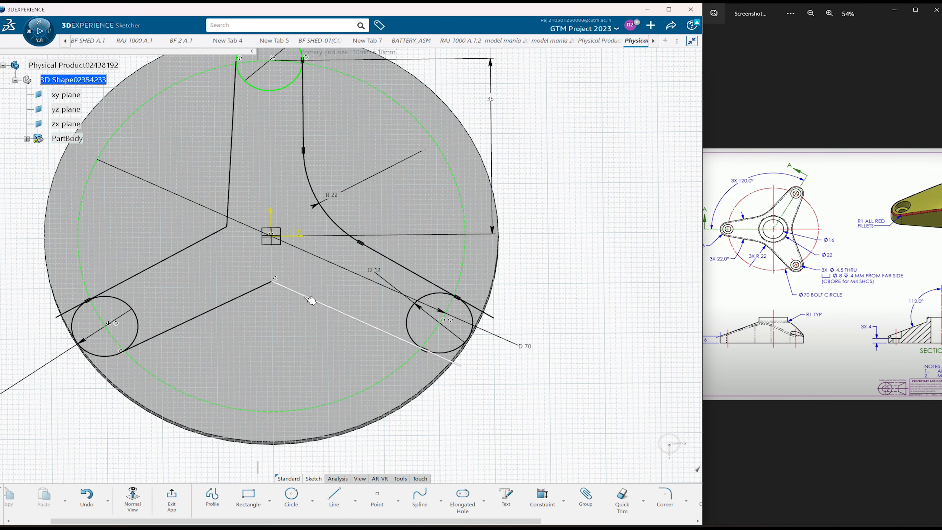
Step: Round the corner between the lower-left and lower-right arms' underside lines with a 22 mm radius
click(665, 502)
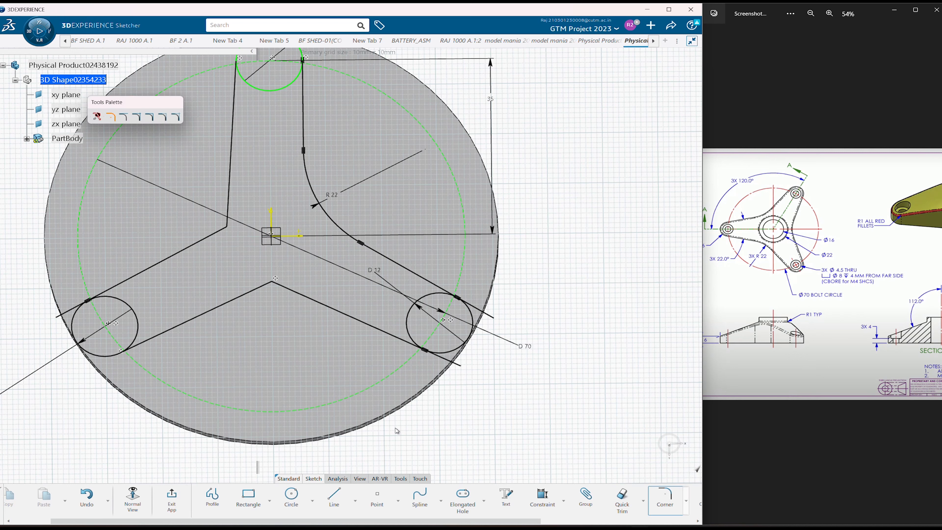
click(304, 297)
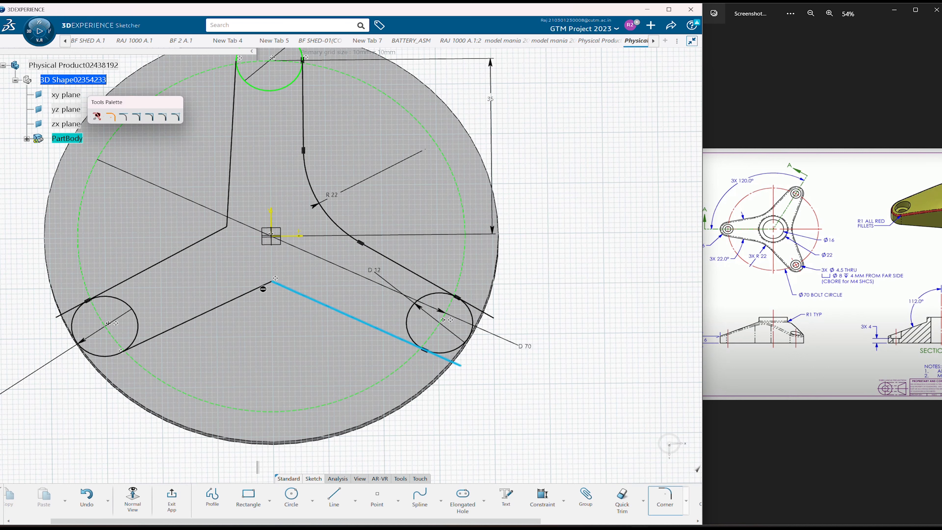
click(263, 289)
click(275, 317)
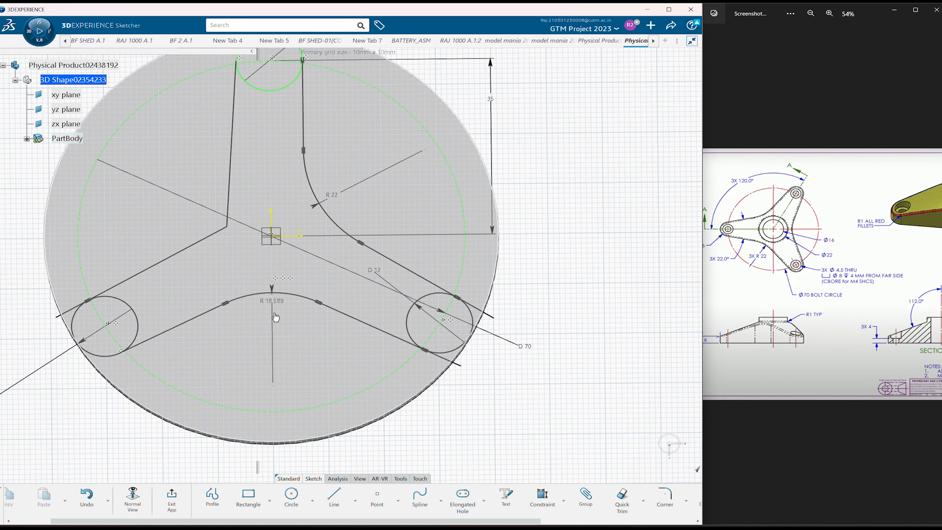
double_click(274, 301)
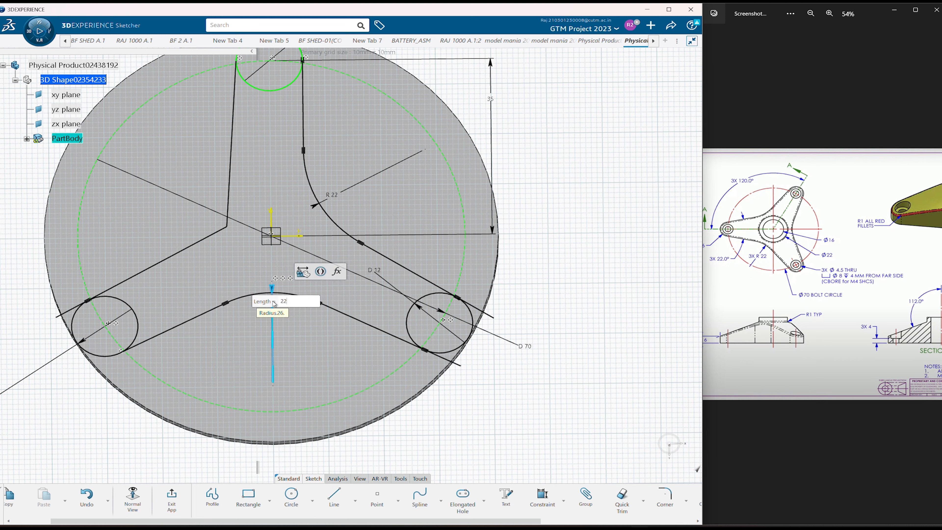
text(22)
key(Return)
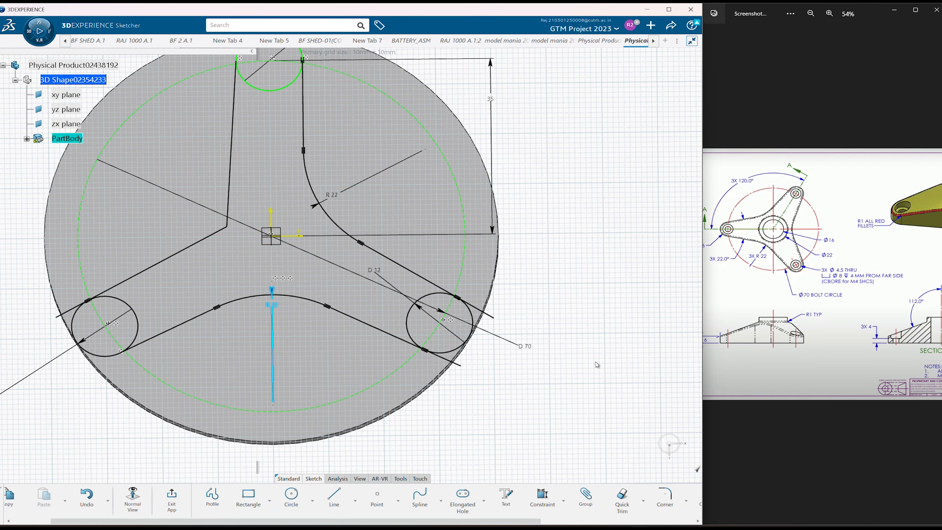
Step: Round the corner between the upper and lower-left arms' facing lines with a 22 mm radius
click(664, 497)
click(197, 243)
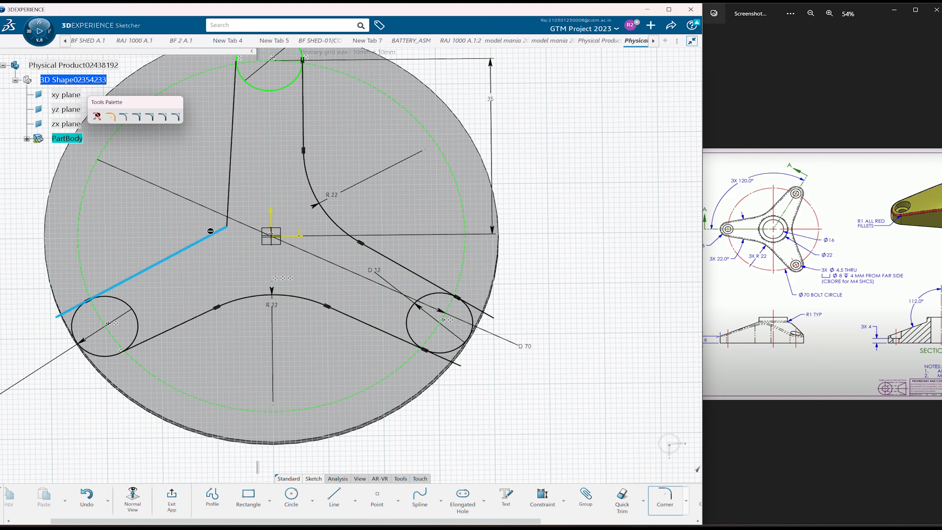
click(231, 208)
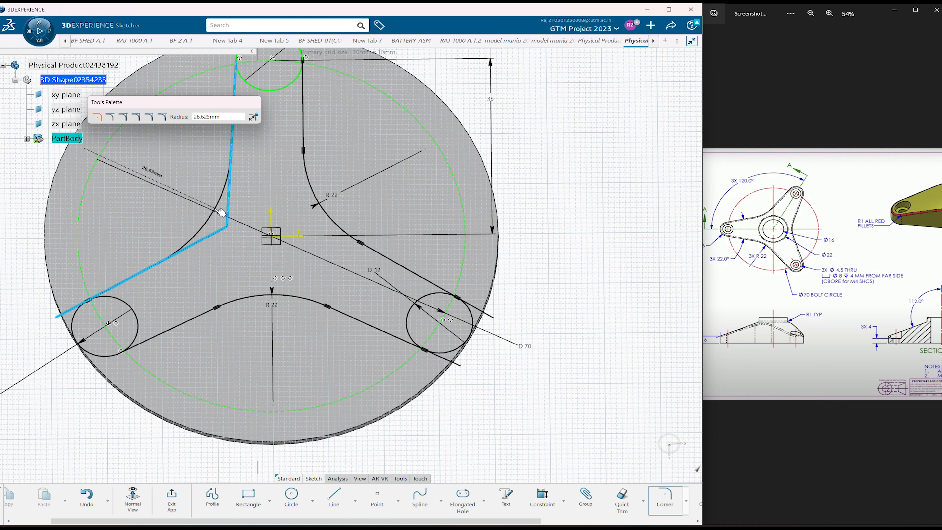
click(221, 213)
double_click(191, 210)
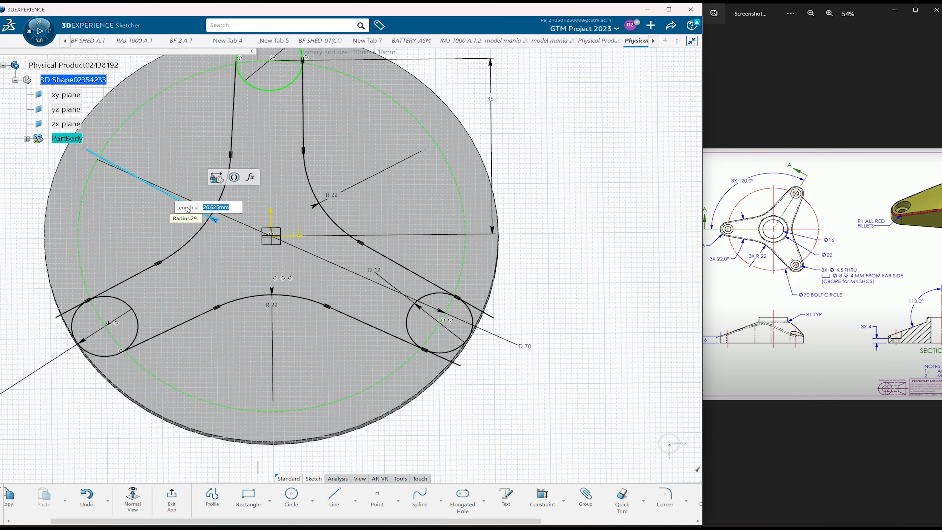
key(Return)
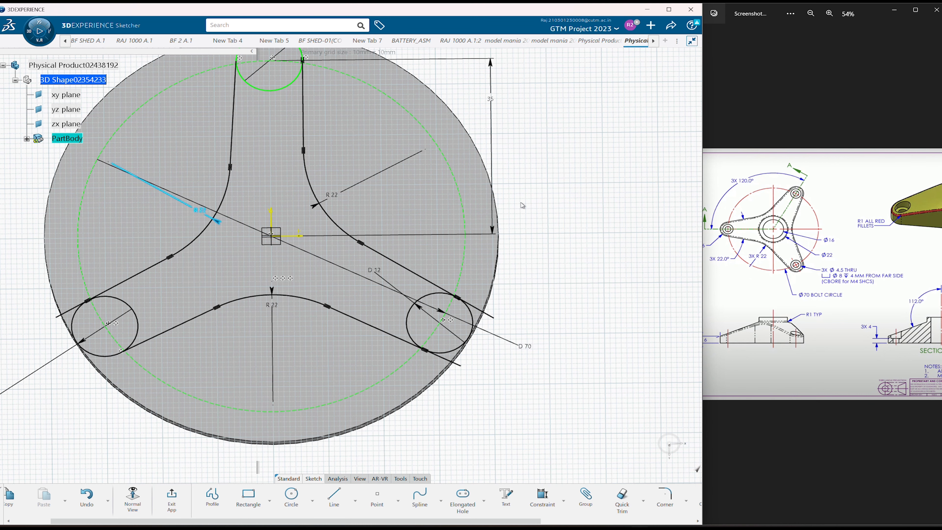
Step: Constrain the centre of the left R22 arc to lie on the 70 mm construction circle
click(109, 162)
click(599, 122)
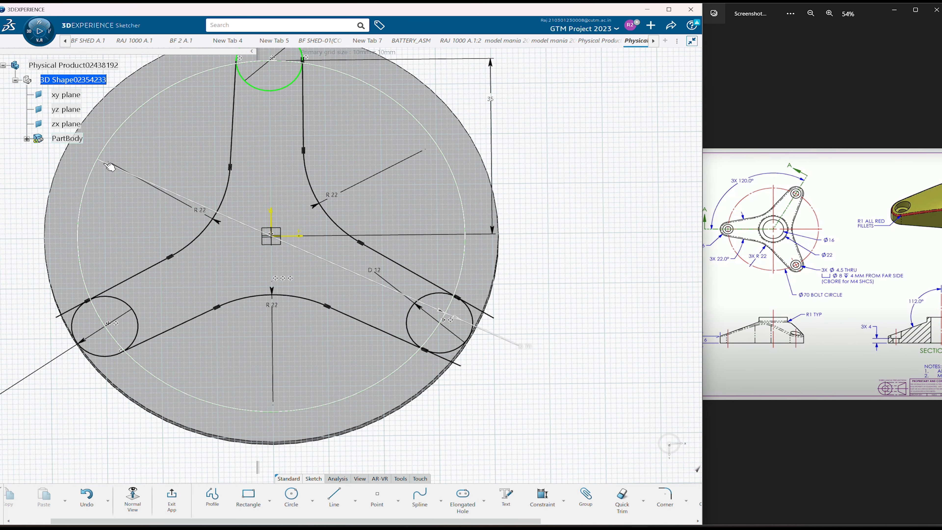
click(112, 166)
click(109, 162)
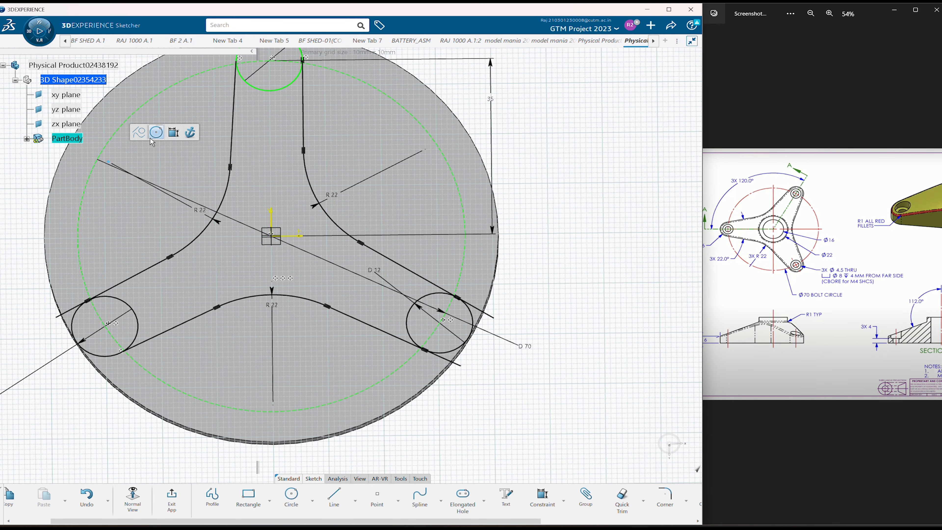
click(170, 134)
click(109, 151)
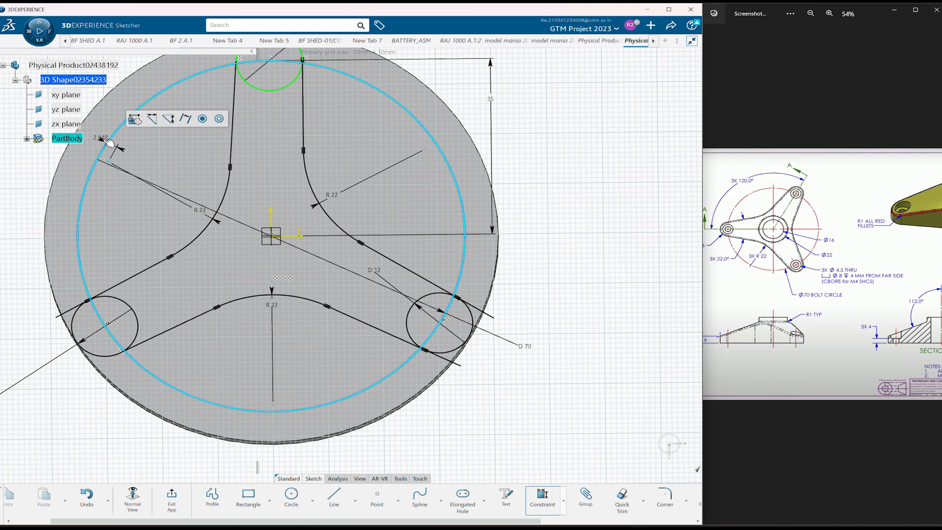
click(205, 116)
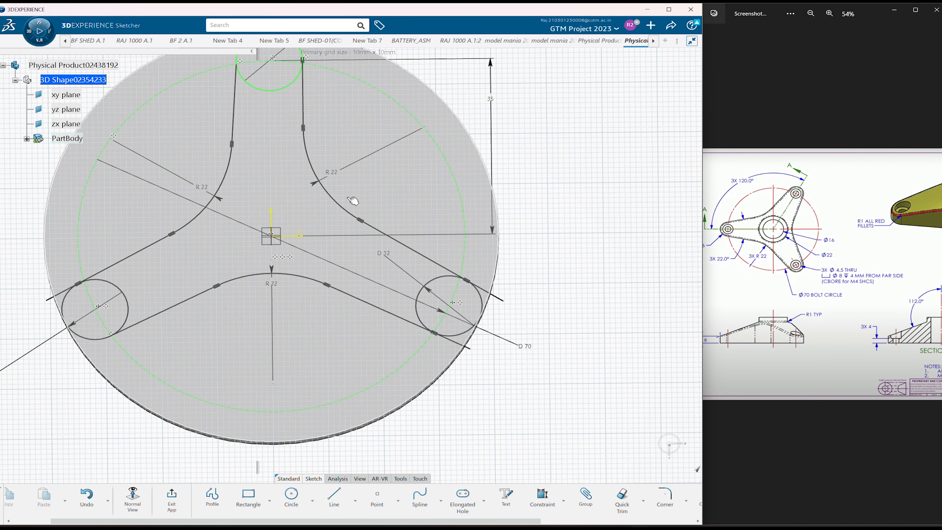
Step: Constrain the centre of the right R22 arc to lie on the 70 mm construction circle
click(426, 127)
click(486, 107)
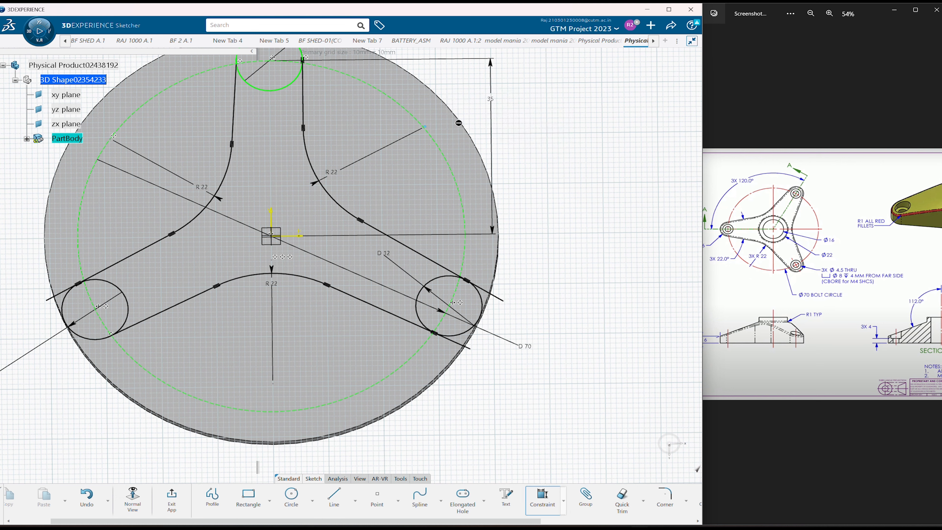
click(441, 143)
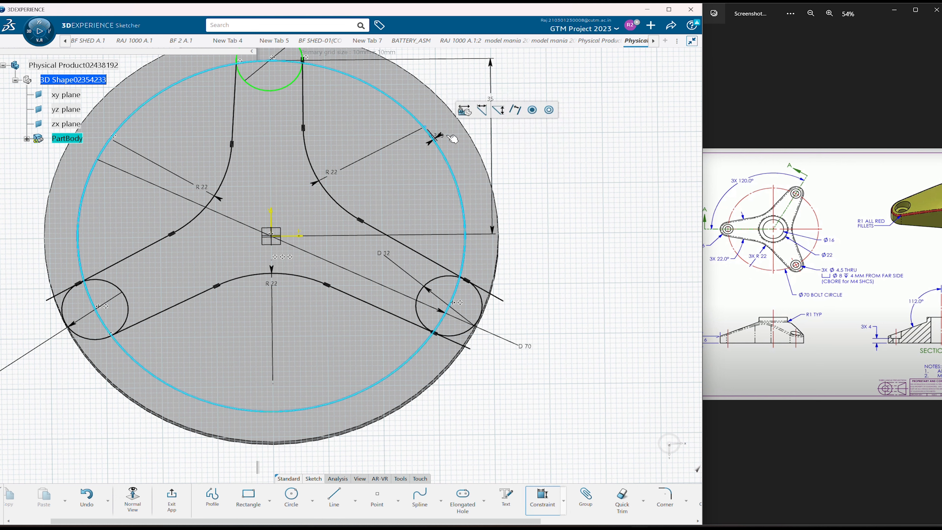
click(550, 110)
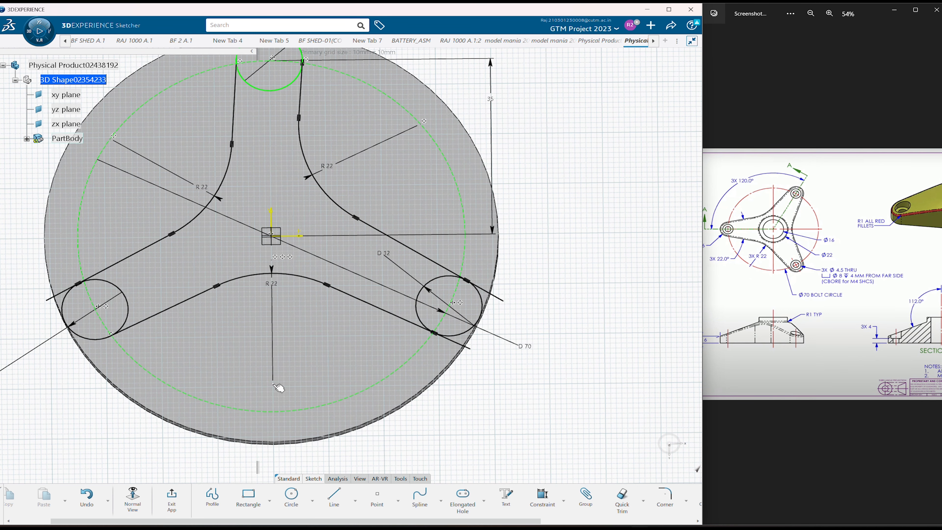
Step: Try constraining the lower R22 arc's centre to the 70 mm circle and repositioning the upper arm's left line, and undo both
click(275, 384)
click(341, 356)
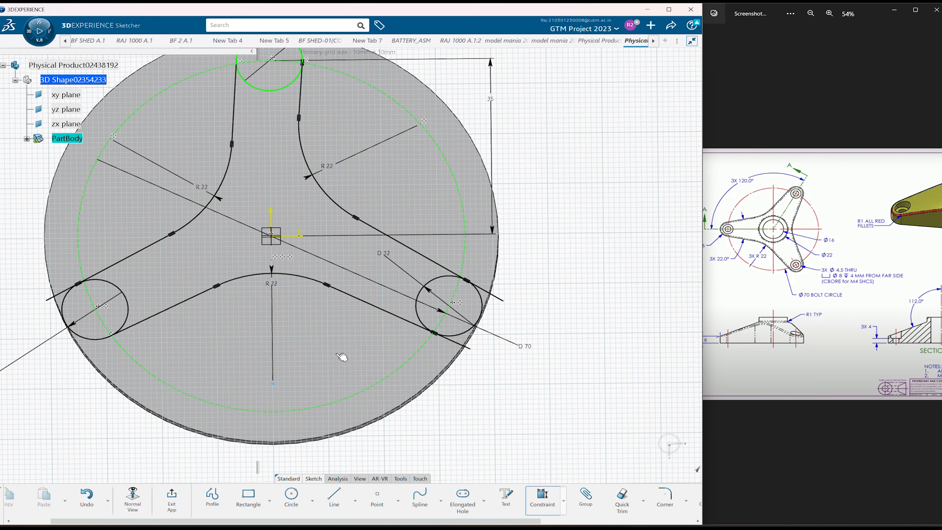
click(282, 410)
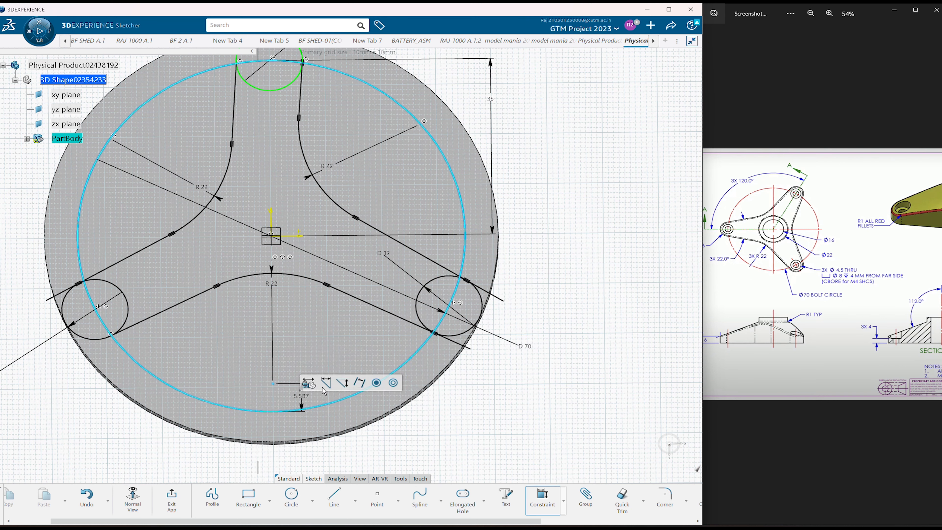
click(394, 384)
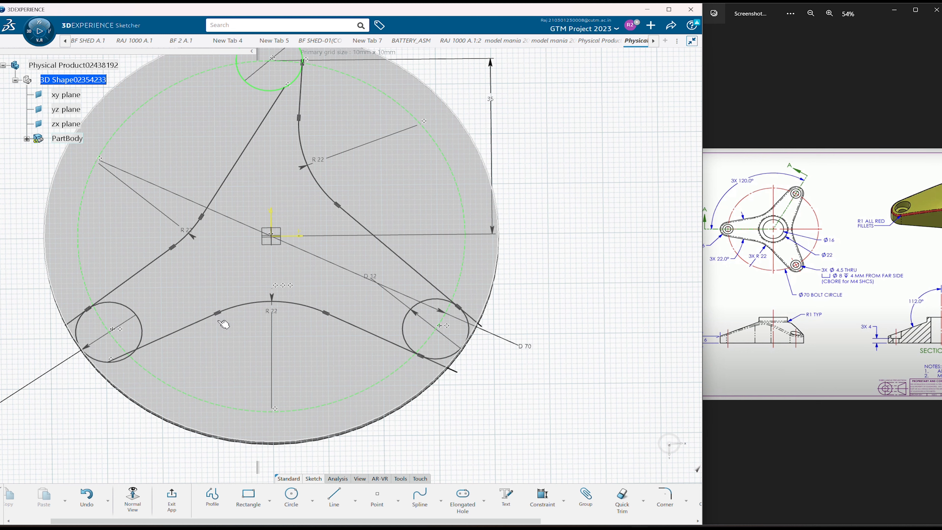
middle_drag(509, 406, 524, 434)
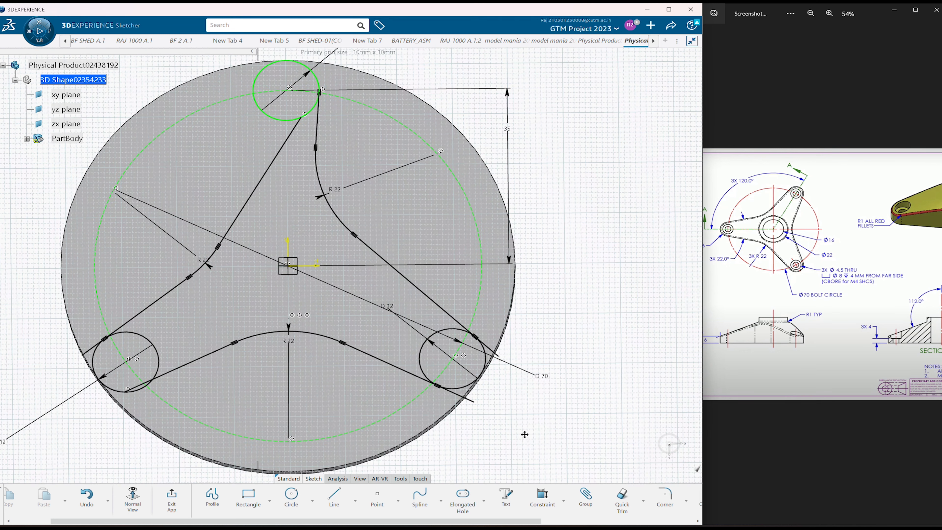
drag(300, 118, 314, 105)
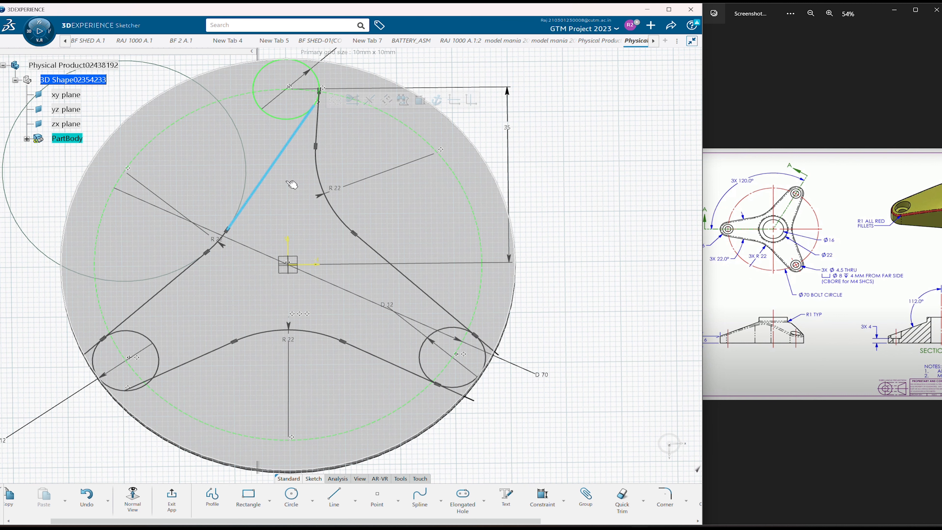
key(ctrl+z)
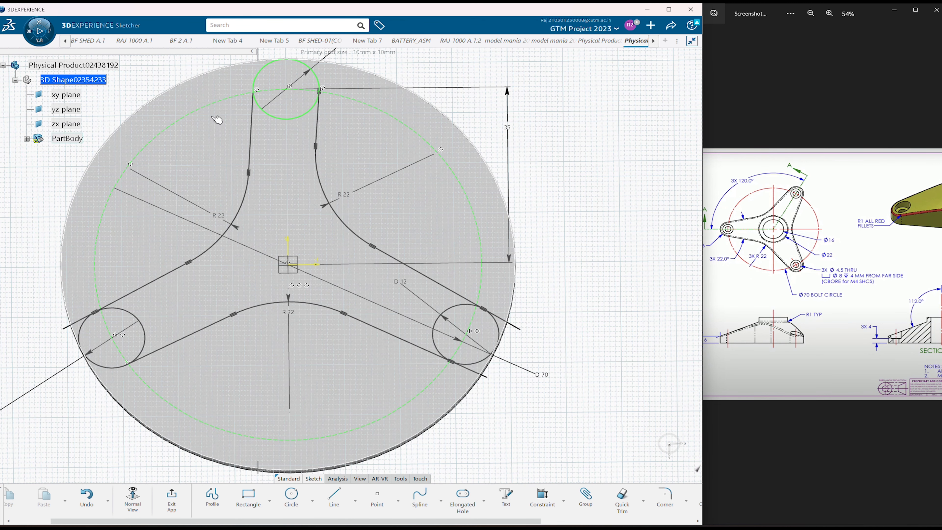
Step: Make the upper arm's left line tangent to the upper 12 mm circle
click(252, 110)
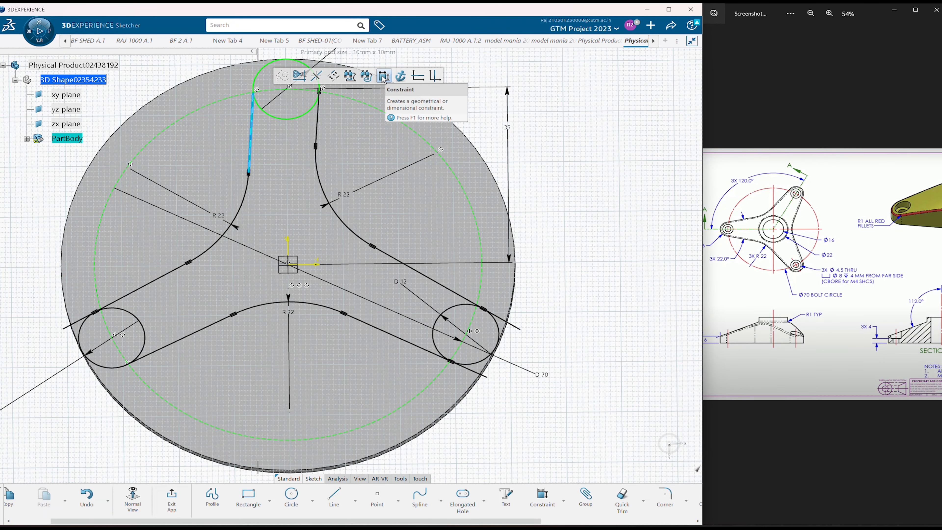
click(383, 76)
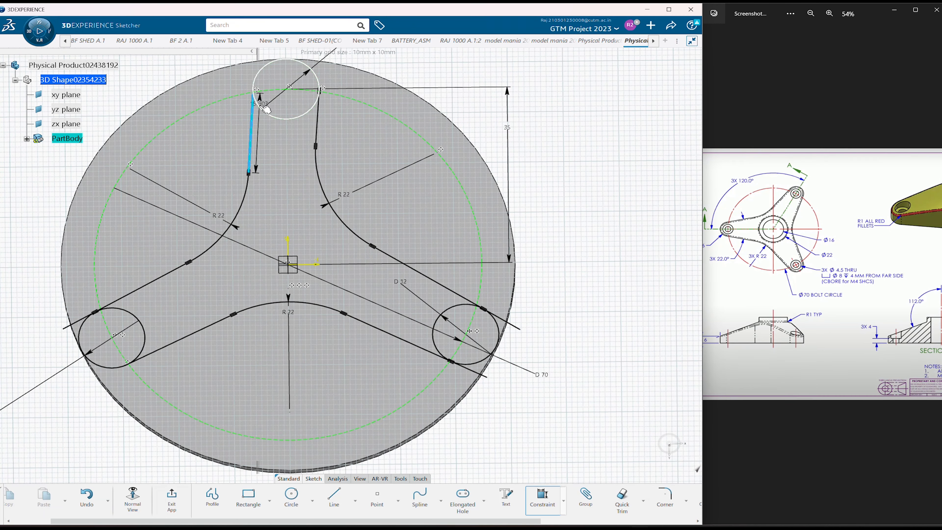
click(257, 79)
right_click(253, 75)
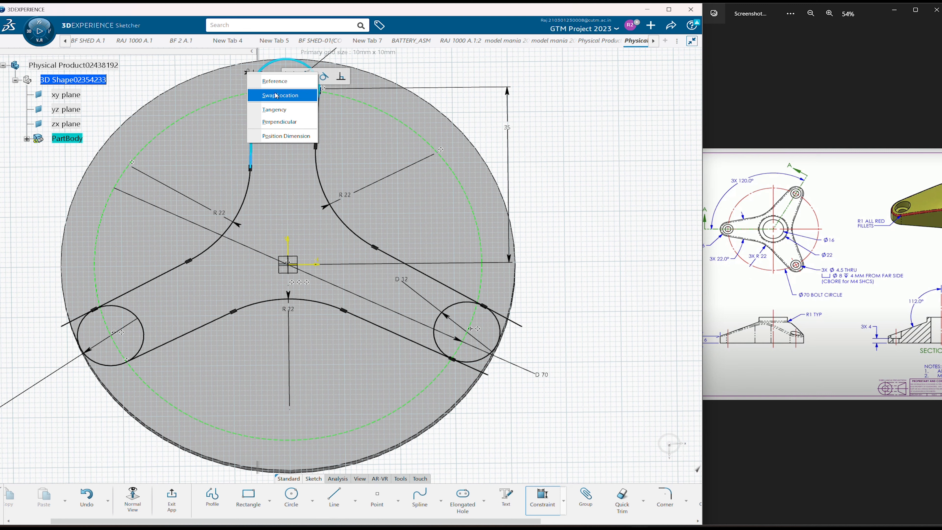
click(277, 110)
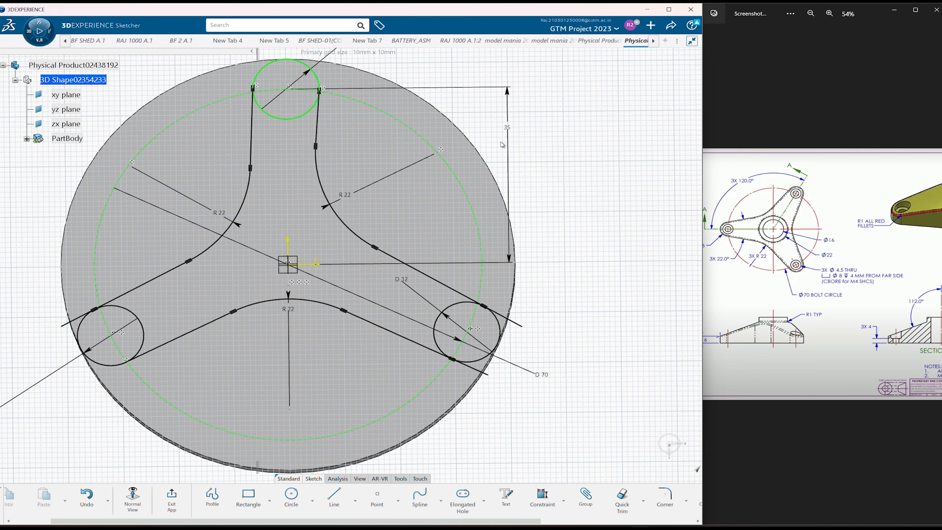
Step: Make the lower-left arm's underside line tangent to the lower-left 12 mm circle
click(148, 352)
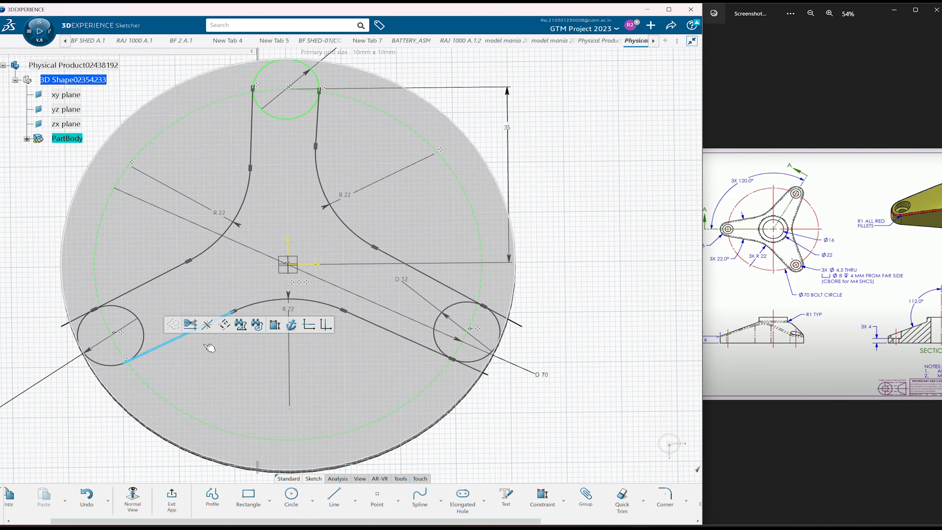
click(292, 322)
ctrl+click(143, 347)
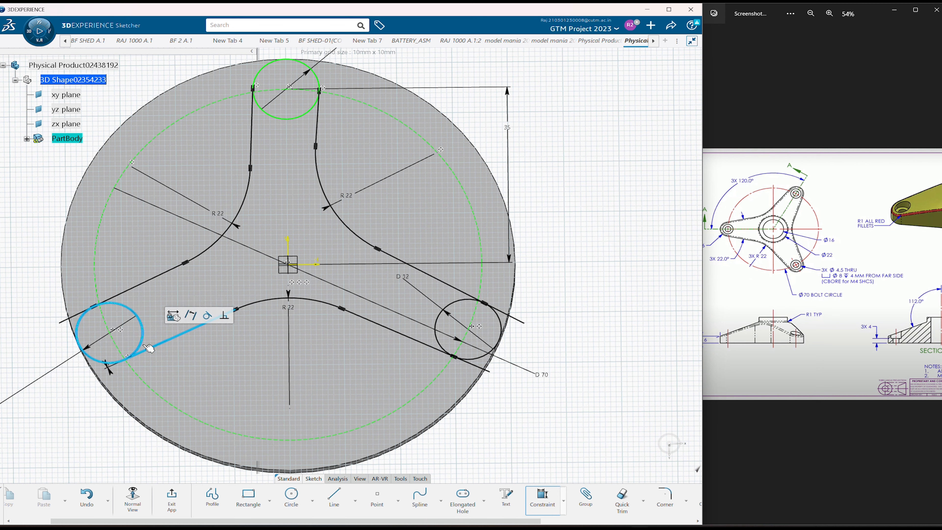
key(Escape)
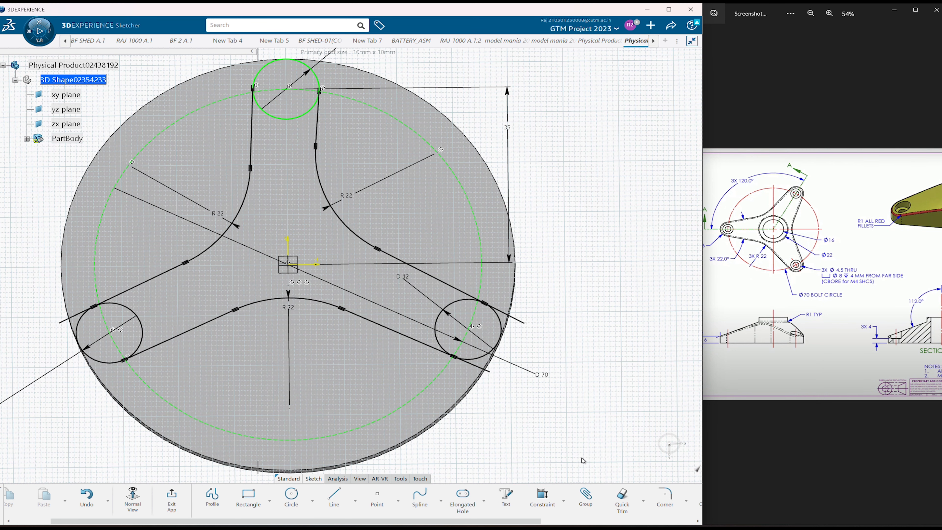
Step: Reposition the lower R22 arc's centre and constrain it to lie on the 70 mm construction circle
drag(289, 408, 289, 404)
click(357, 384)
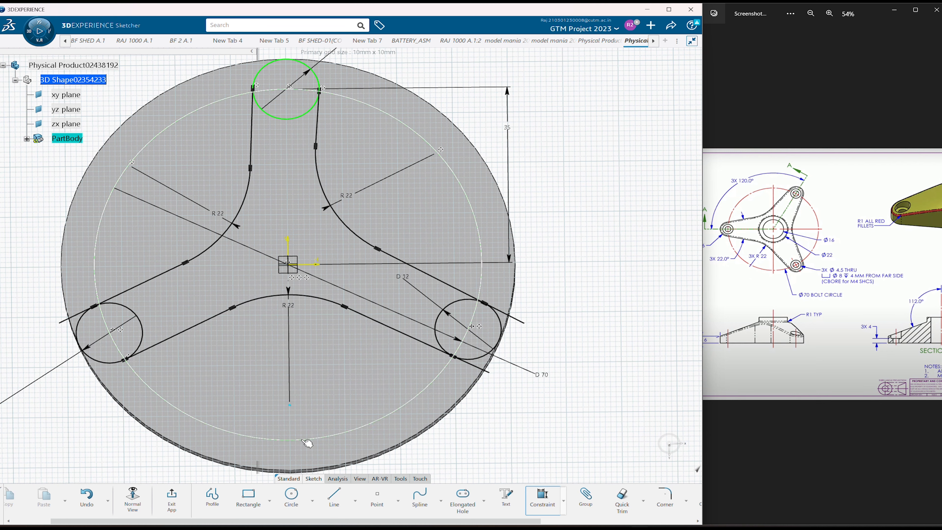
click(317, 436)
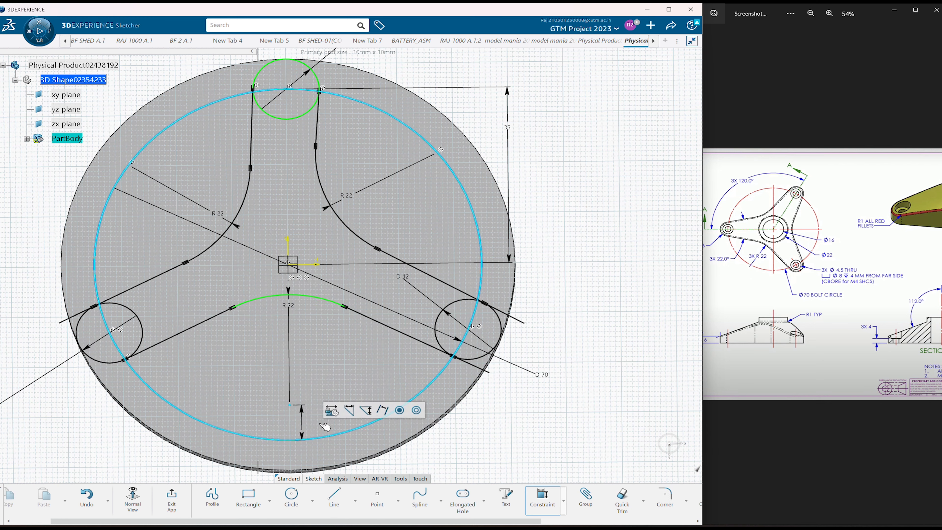
click(416, 410)
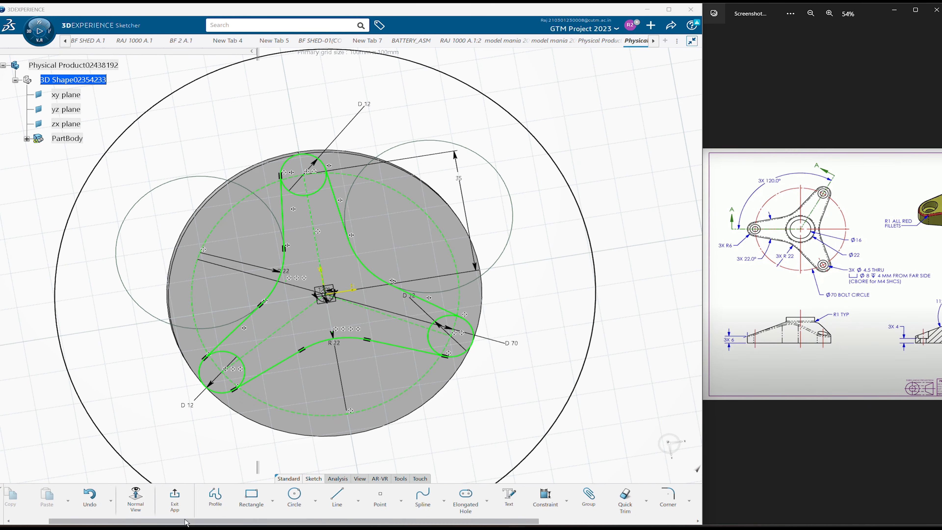
click(174, 501)
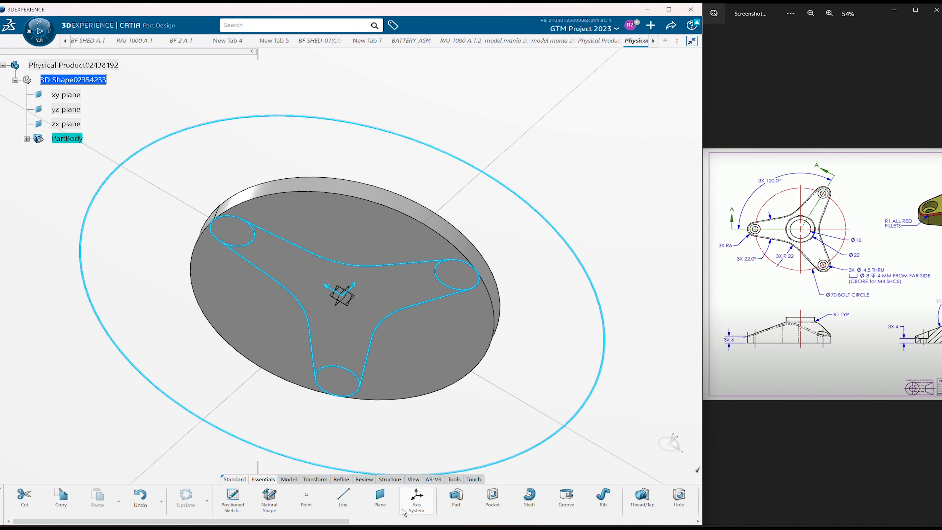
click(492, 499)
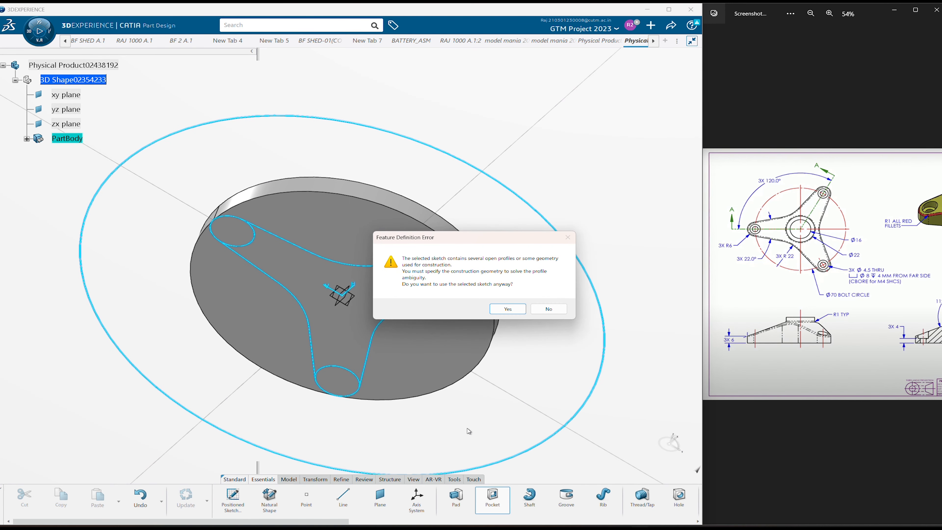
click(506, 309)
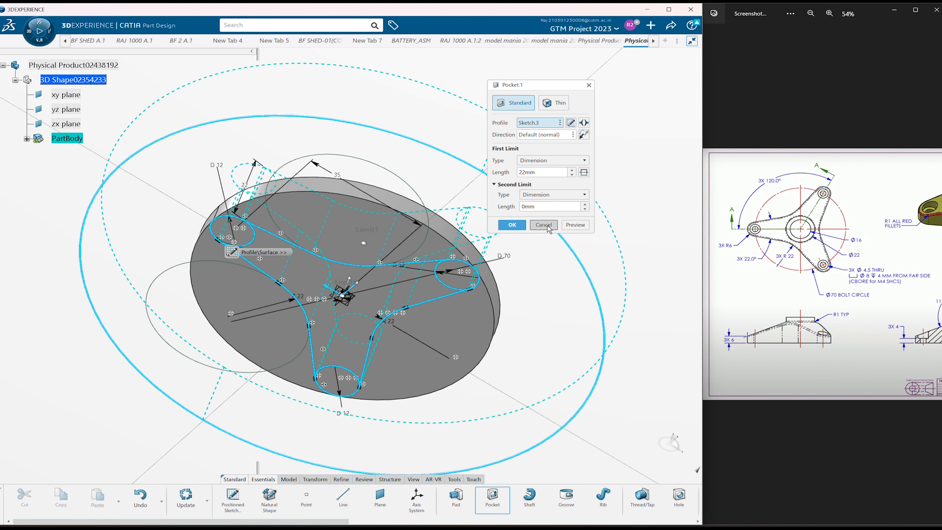
click(543, 225)
double_click(379, 346)
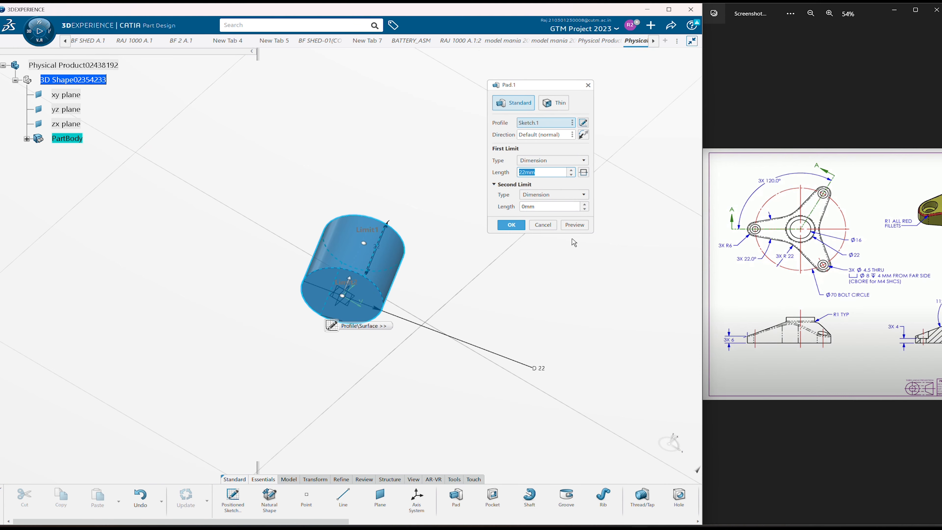
click(543, 225)
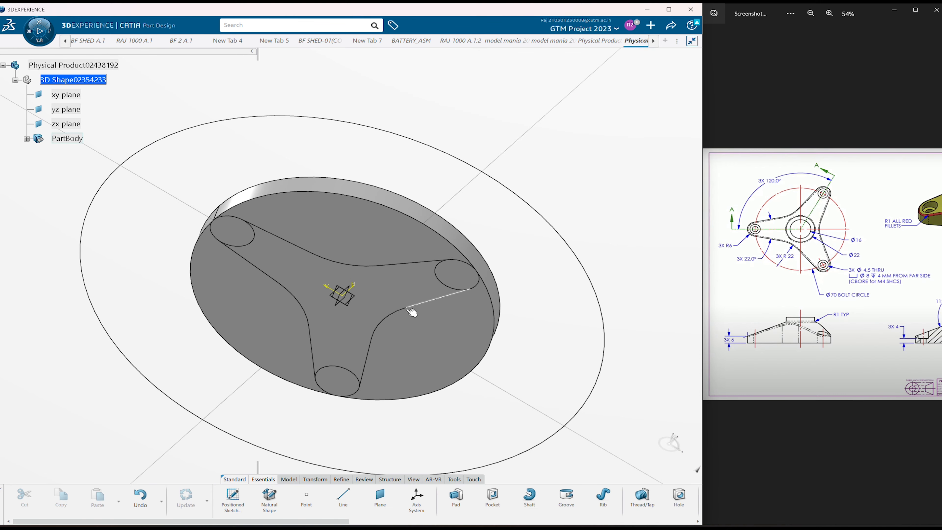
Step: Reopen the arm sketch and trim away the inner portions of the three 12 mm circles, leaving rounded arm ends
double_click(411, 311)
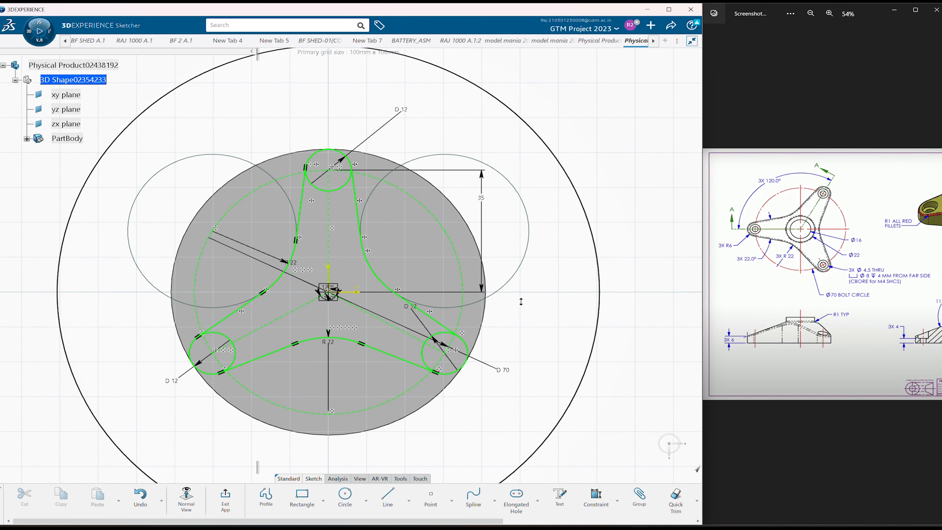
scroll(469, 506, right, 2)
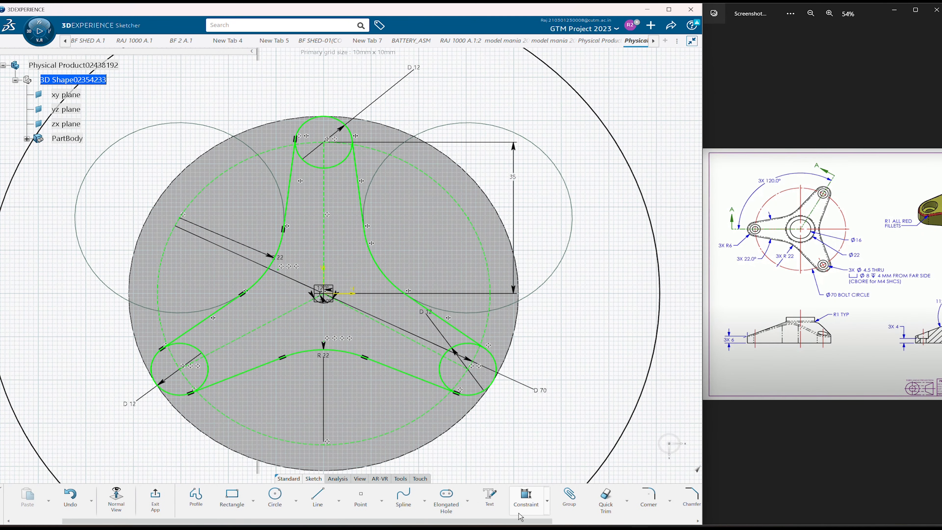
click(606, 499)
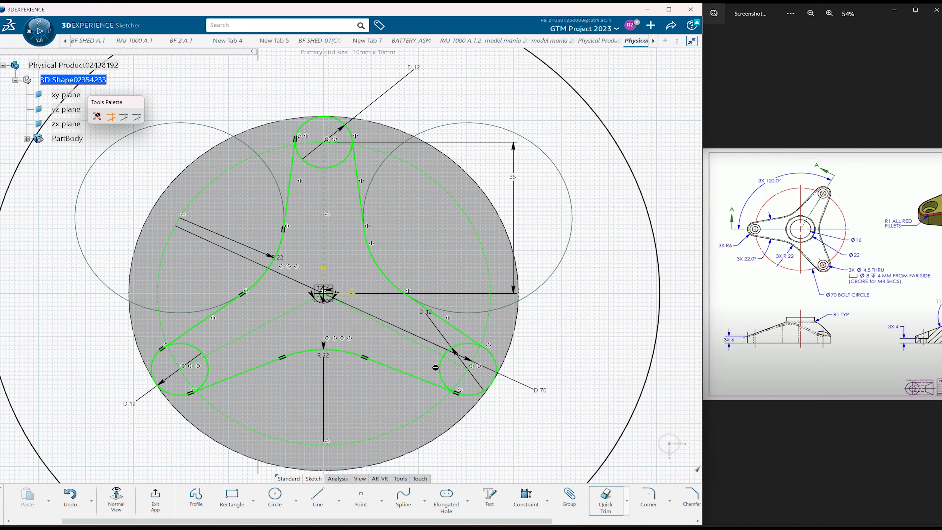
click(439, 363)
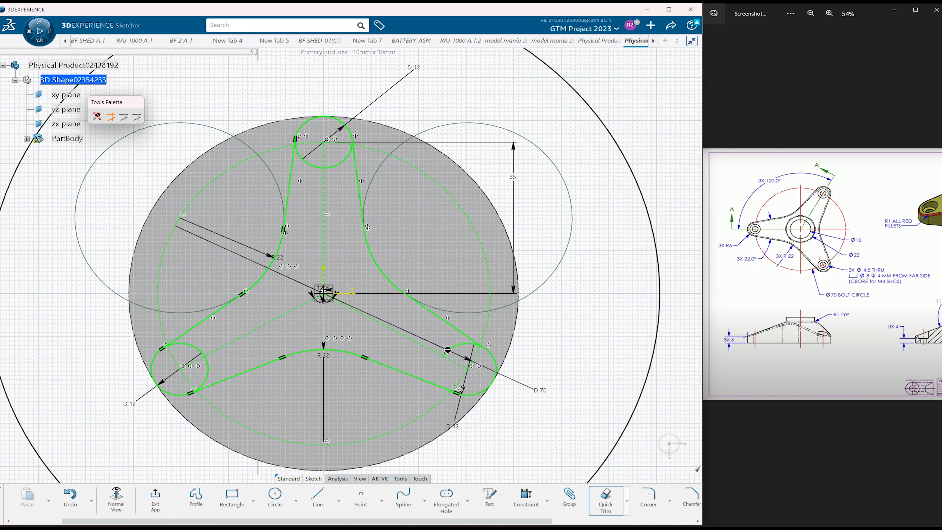
click(453, 352)
click(348, 160)
click(317, 165)
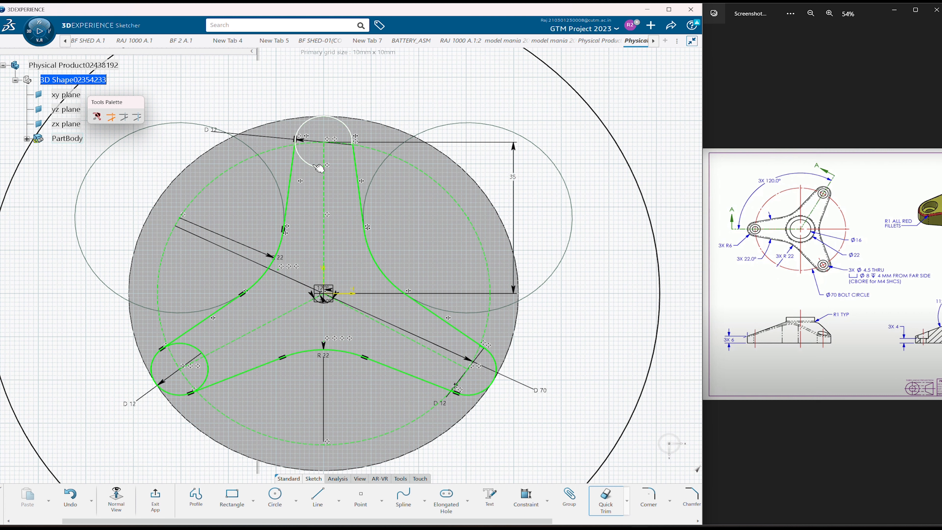
click(210, 360)
click(202, 350)
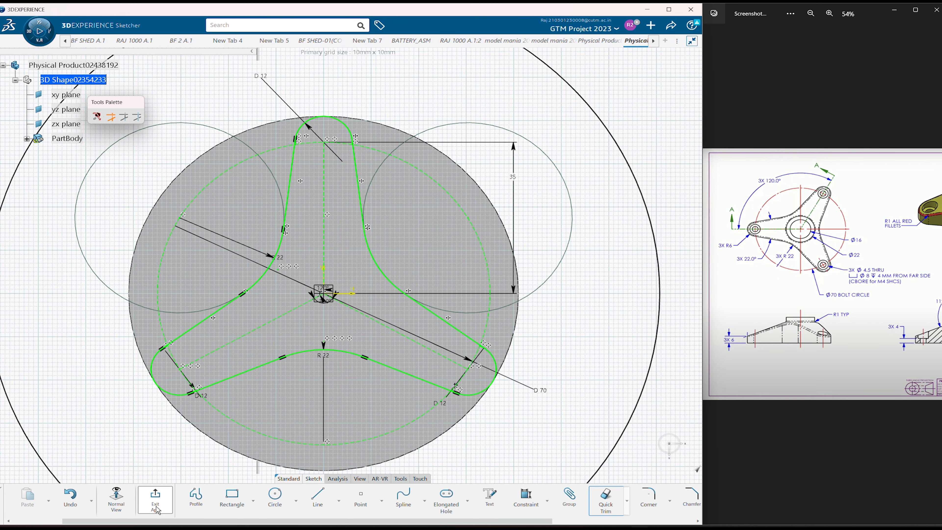
scroll(198, 501, up, 1)
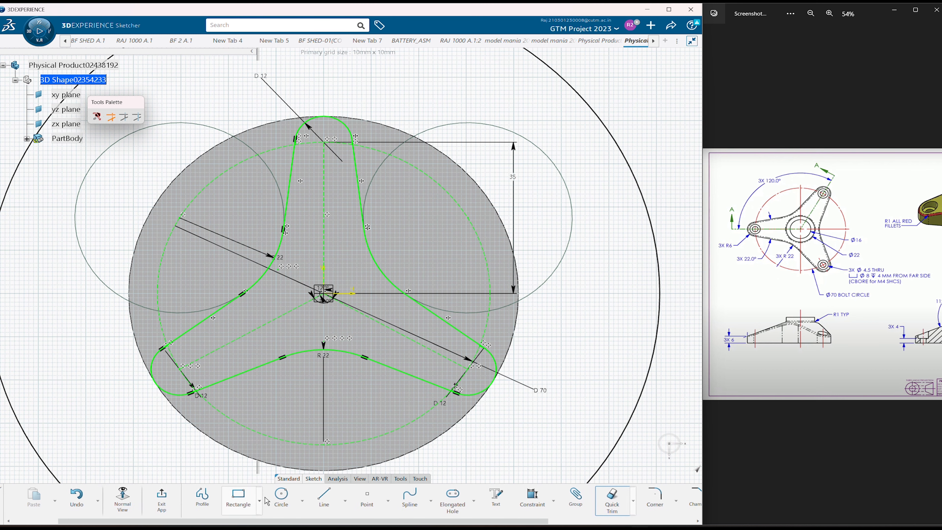
click(166, 497)
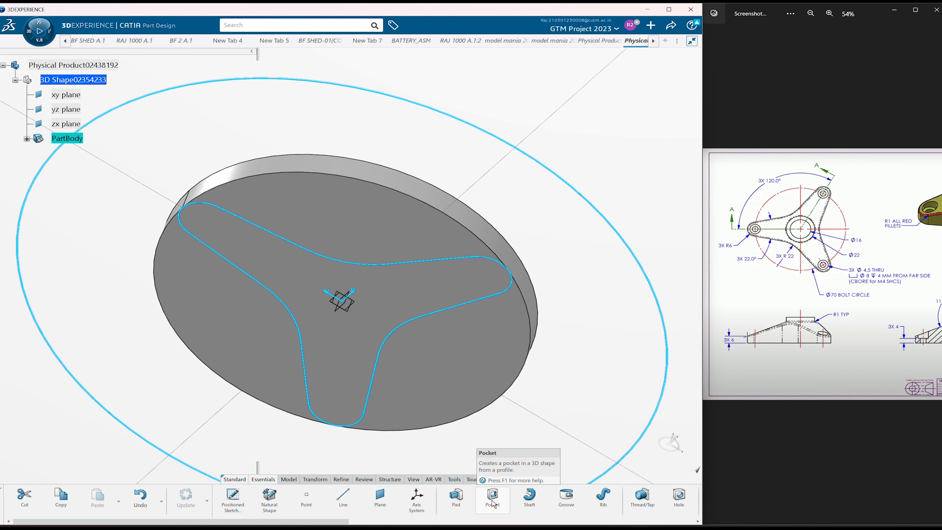
click(493, 497)
click(506, 309)
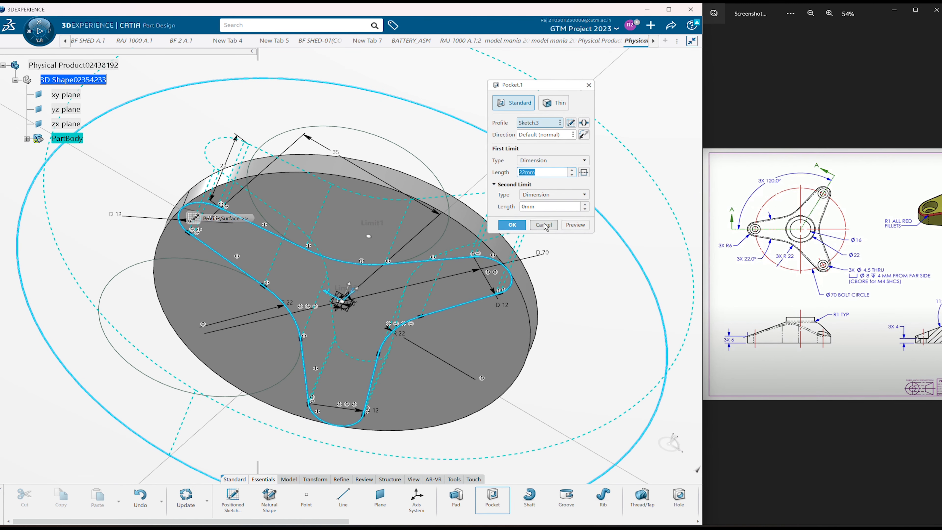
click(544, 225)
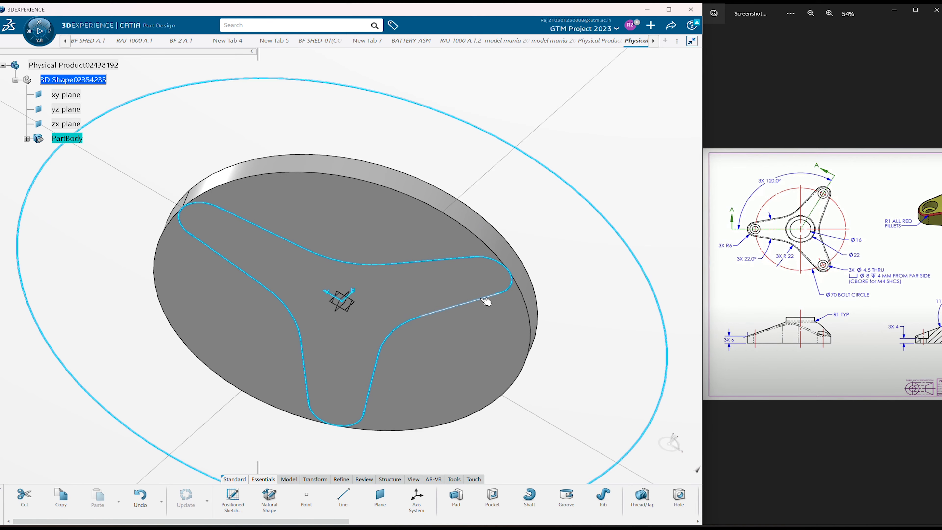
Step: Reopen the arm sketch and trim the small leftover circle pieces on both sides of the upper arm's rounded end
double_click(486, 301)
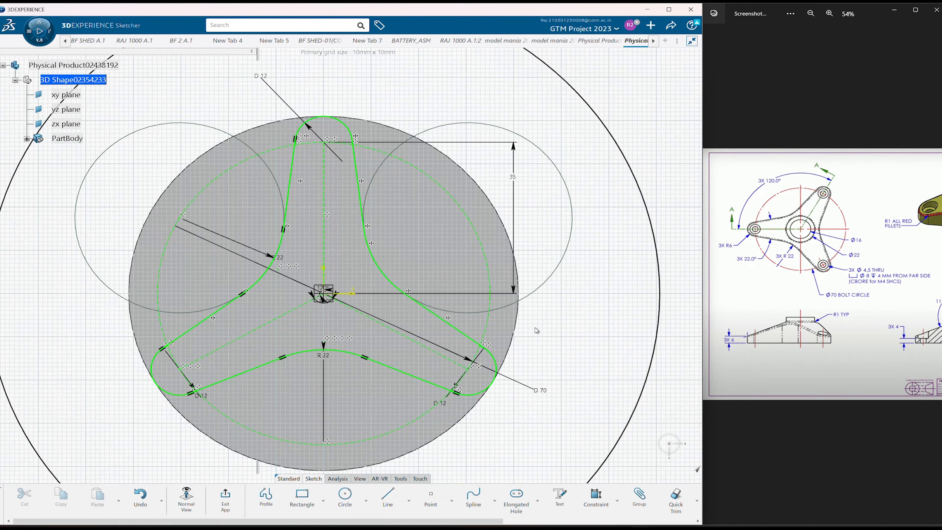
ctrl+middle_drag(536, 330, 540, 312)
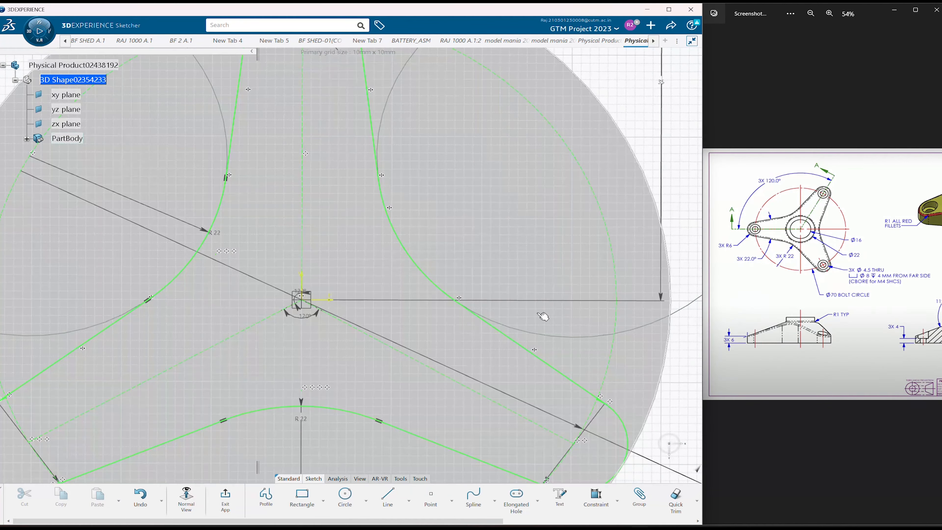
mouse_move(487, 387)
middle_down()
mouse_move(522, 344)
mouse_move(536, 377)
middle_up()
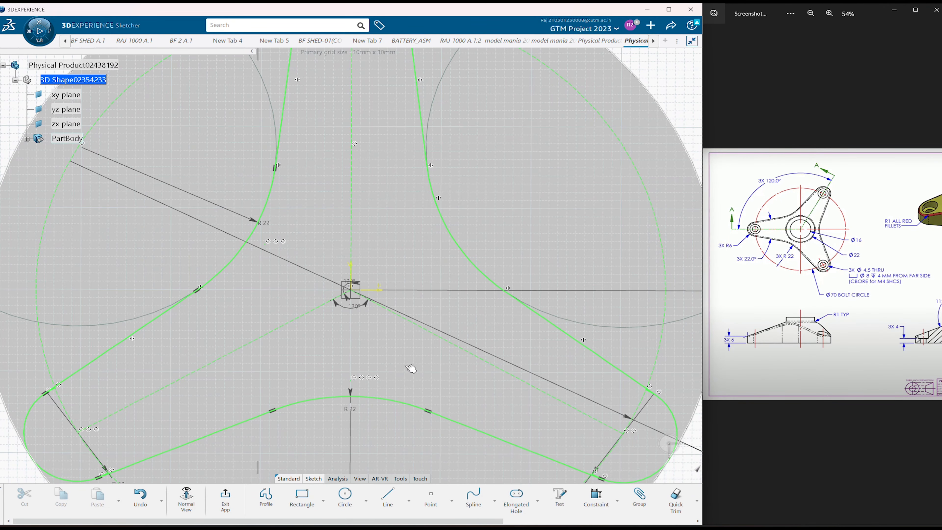
mouse_move(354, 359)
middle_down()
mouse_move(402, 373)
mouse_move(461, 368)
mouse_move(461, 351)
mouse_move(379, 436)
middle_up()
middle_drag(387, 318, 368, 377)
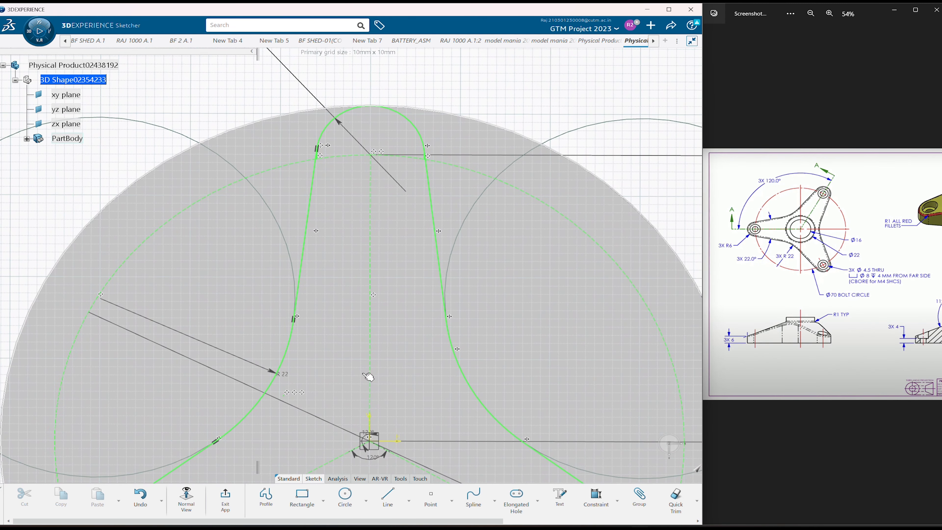
mouse_move(355, 293)
middle_down()
mouse_move(368, 255)
mouse_move(333, 232)
middle_up()
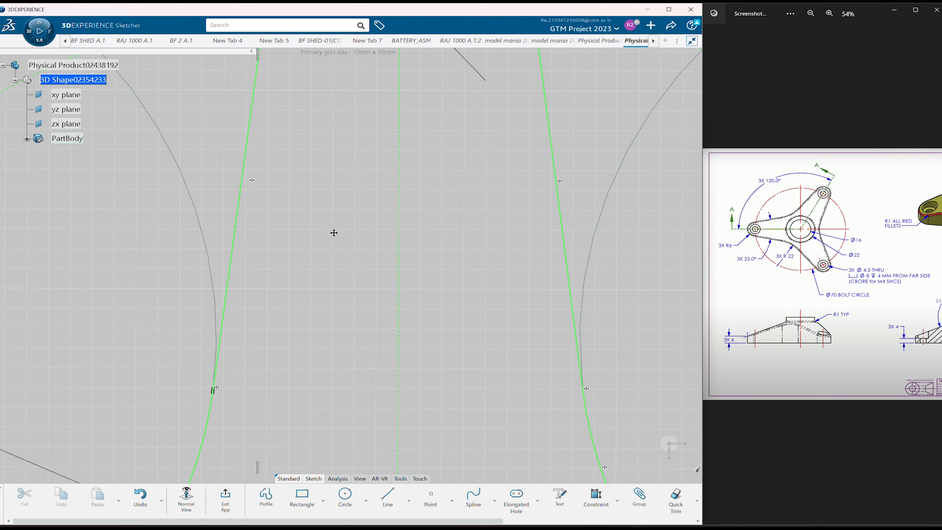
mouse_move(304, 108)
middle_down()
mouse_move(311, 384)
mouse_move(305, 362)
mouse_move(321, 322)
middle_up()
click(675, 499)
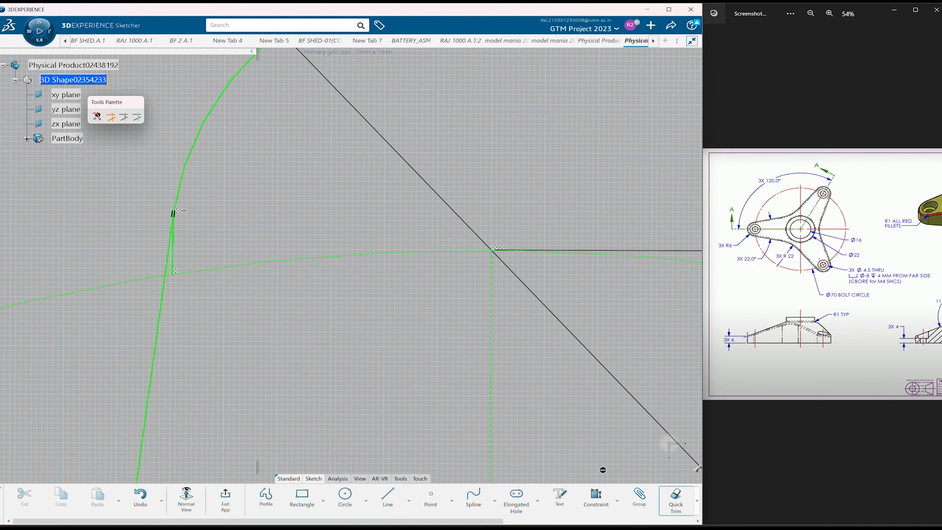
click(173, 259)
middle_drag(649, 253, 342, 268)
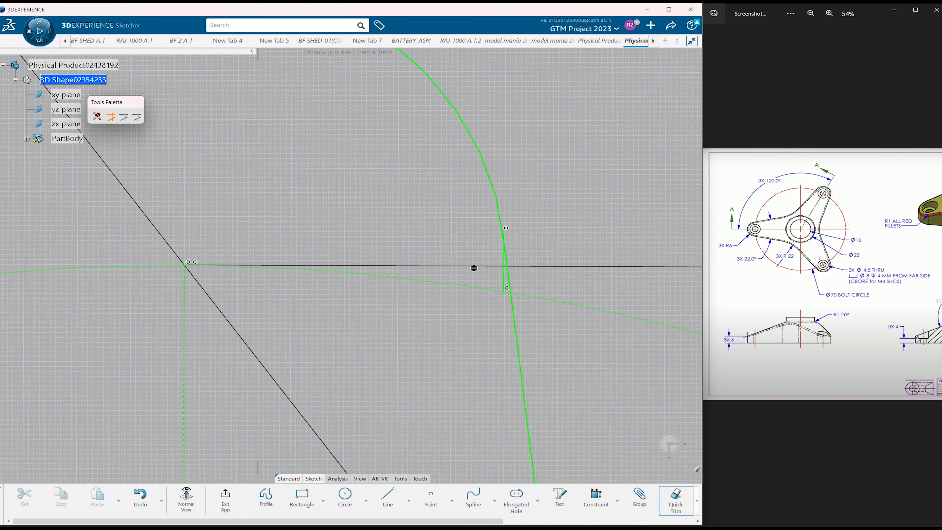
click(507, 280)
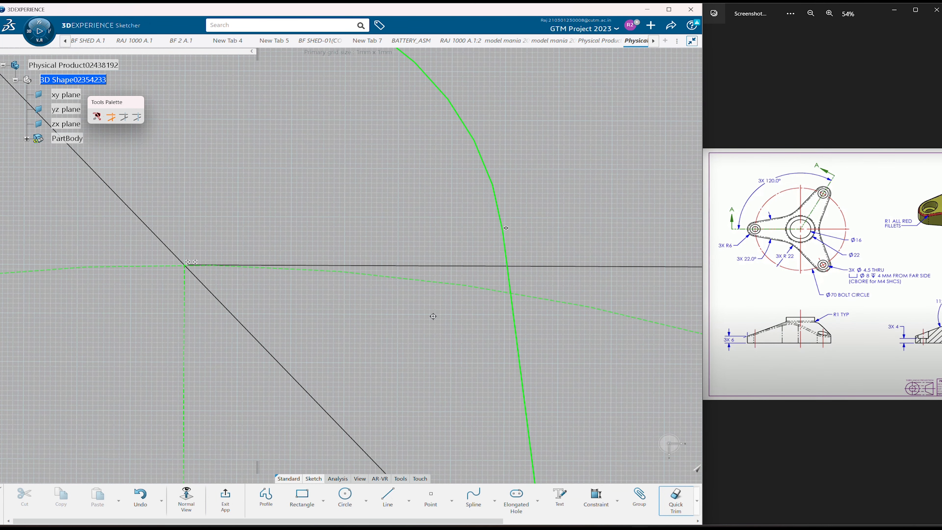
Step: Trim the small leftover circle pieces on both sides of the lower-left arm's rounded end
mouse_move(432, 316)
middle_down()
mouse_move(421, 358)
mouse_move(397, 373)
mouse_move(459, 177)
mouse_move(317, 370)
mouse_move(475, 259)
mouse_move(477, 144)
mouse_move(221, 229)
middle_up()
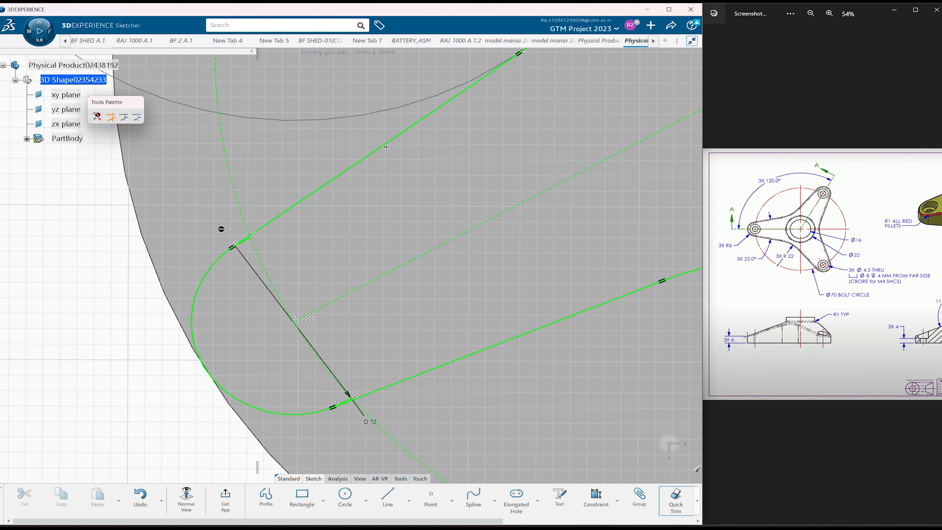
mouse_move(305, 242)
middle_down()
mouse_move(346, 187)
mouse_move(453, 292)
middle_up()
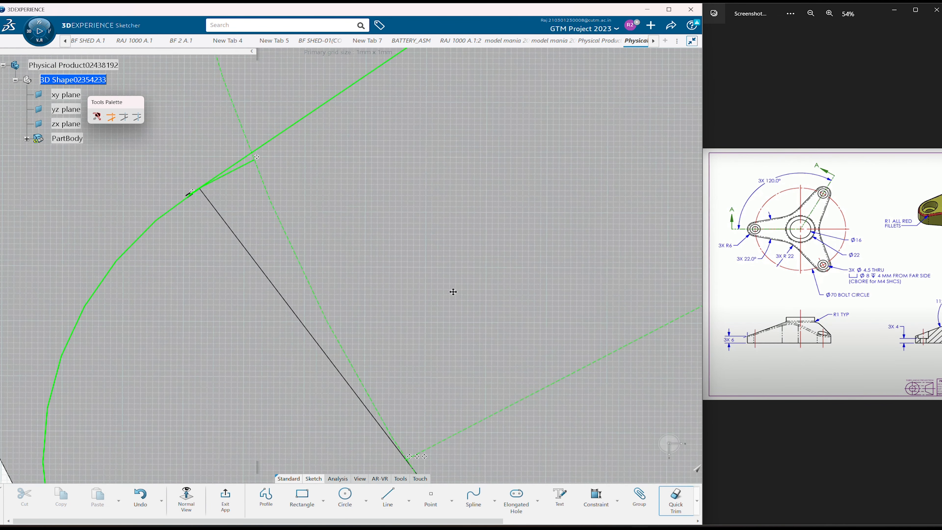
click(249, 164)
mouse_move(320, 247)
middle_down()
mouse_move(197, 171)
mouse_move(89, 136)
middle_up()
mouse_move(348, 395)
middle_down()
mouse_move(320, 213)
mouse_move(229, 42)
middle_up()
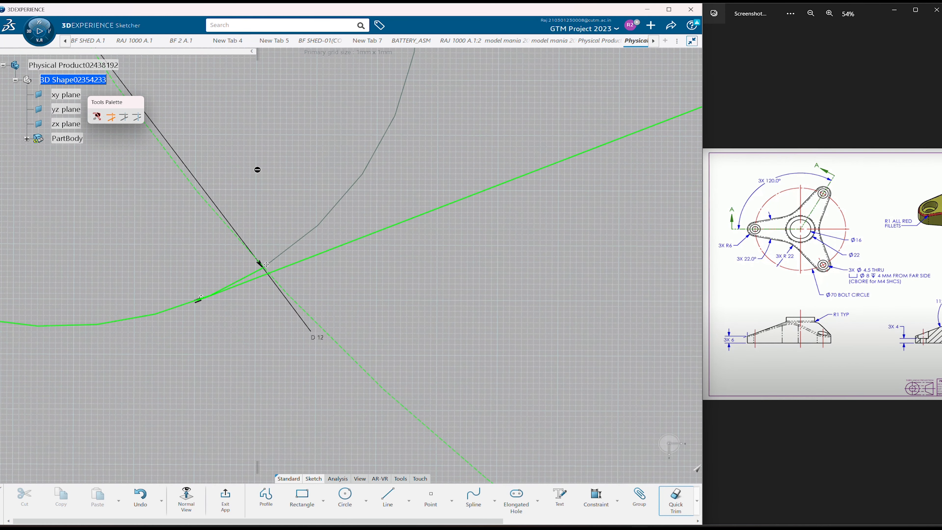
click(255, 277)
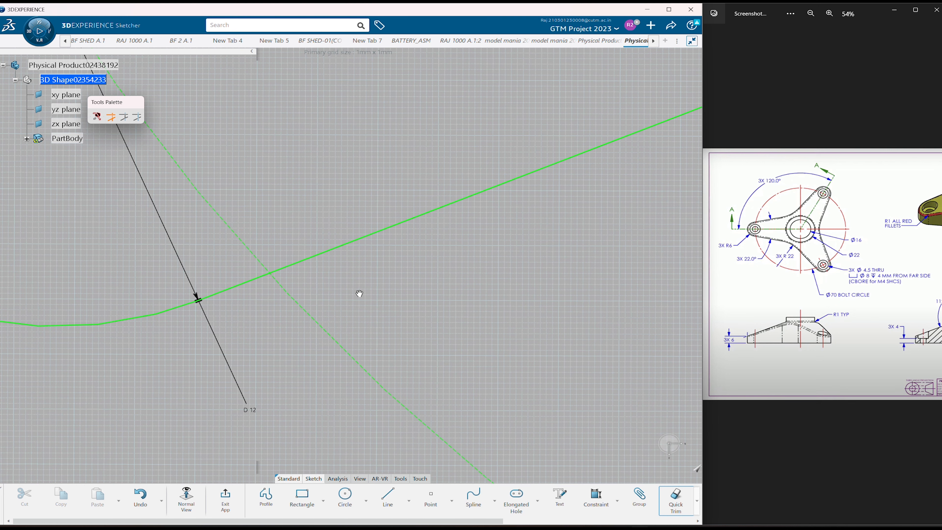
Step: Trim the small leftover circle pieces on both sides of the lower-right arm's rounded end
scroll(359, 290, down, 5)
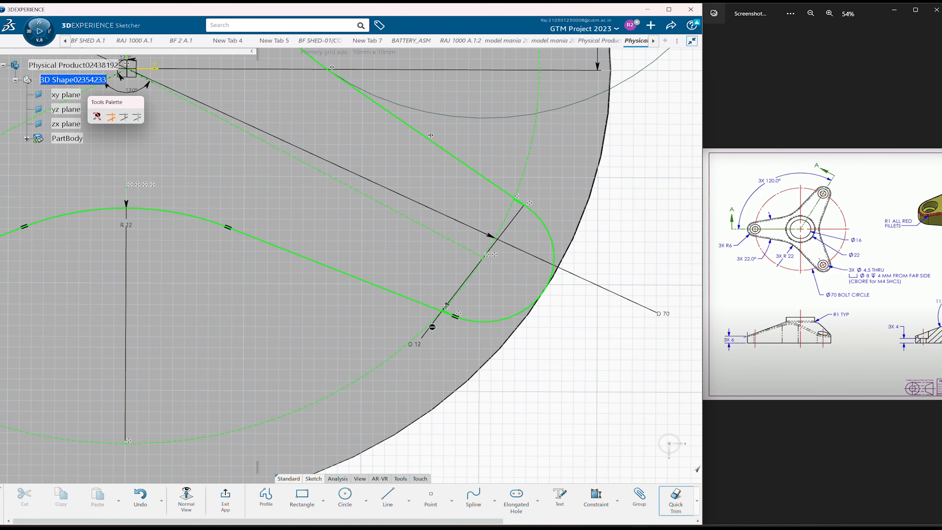
mouse_move(494, 317)
middle_down()
mouse_move(464, 323)
mouse_move(397, 308)
middle_up()
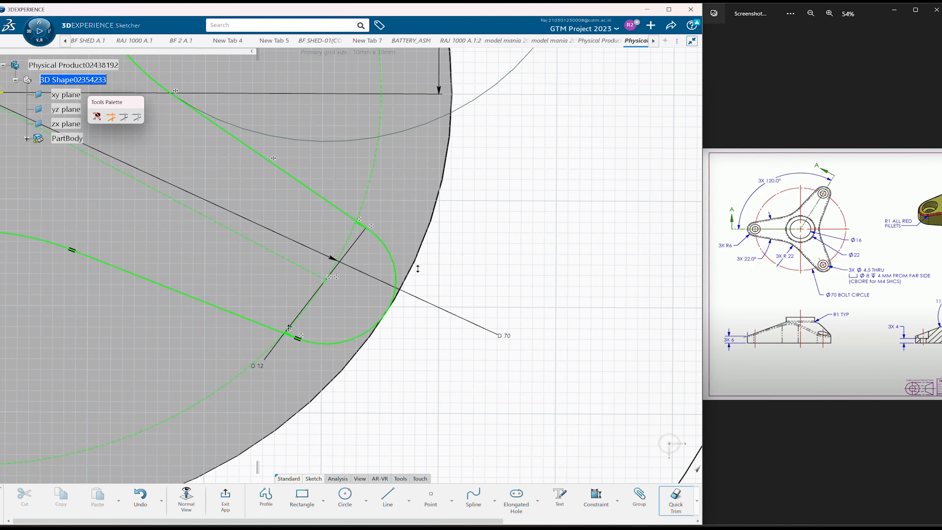
scroll(418, 268, up, 5)
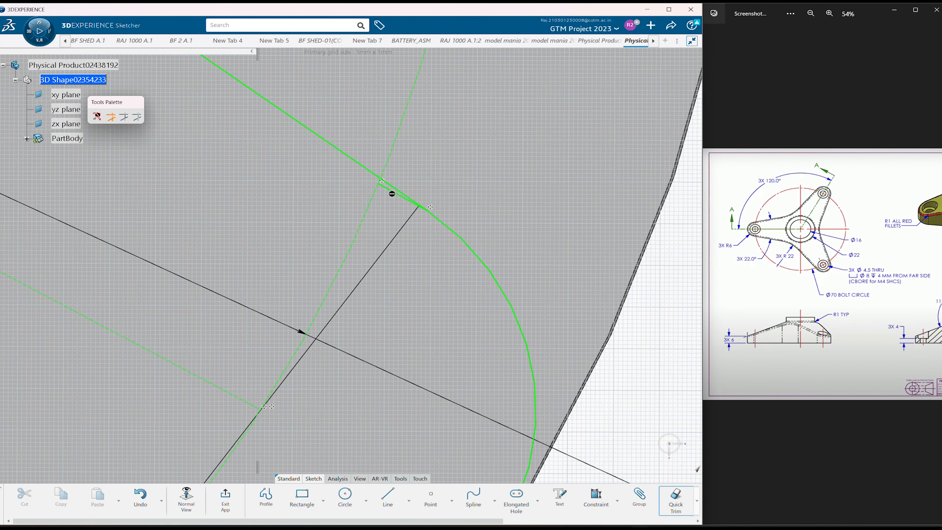
middle_drag(383, 311, 505, 84)
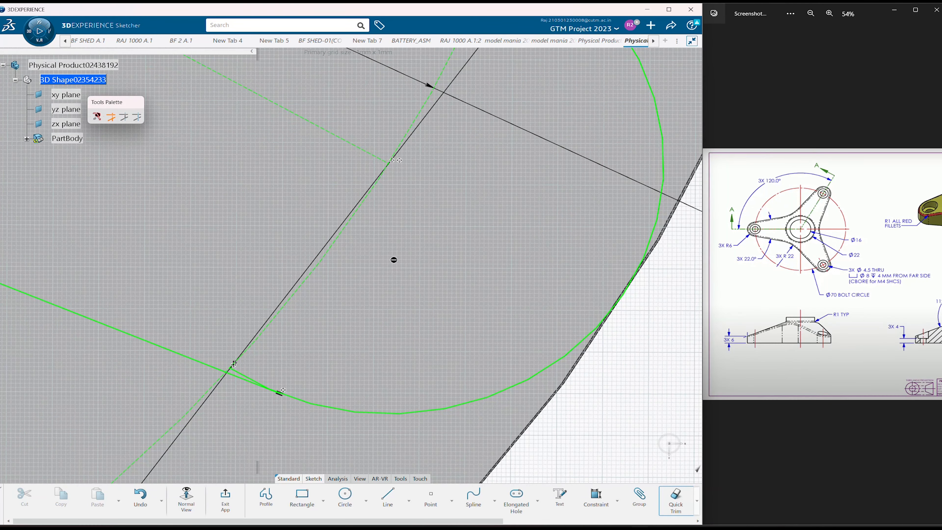
middle_drag(394, 260, 465, 178)
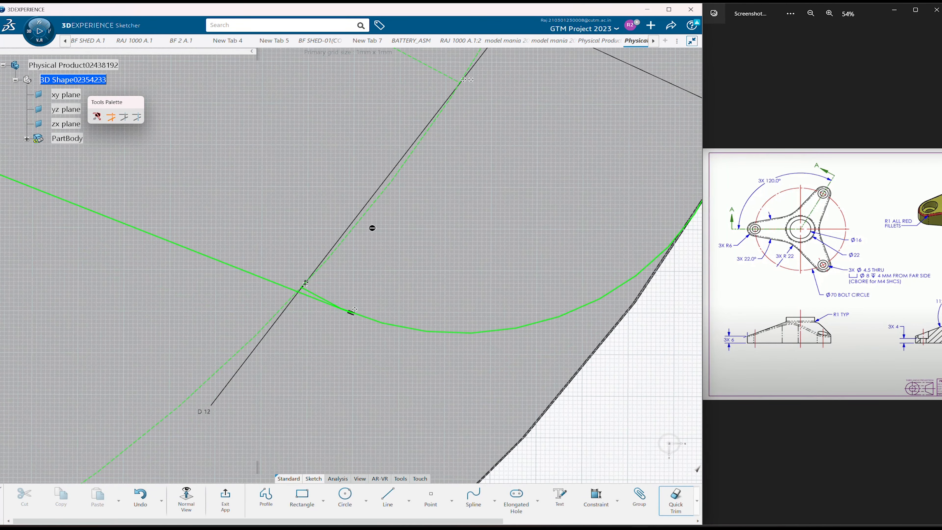
click(316, 295)
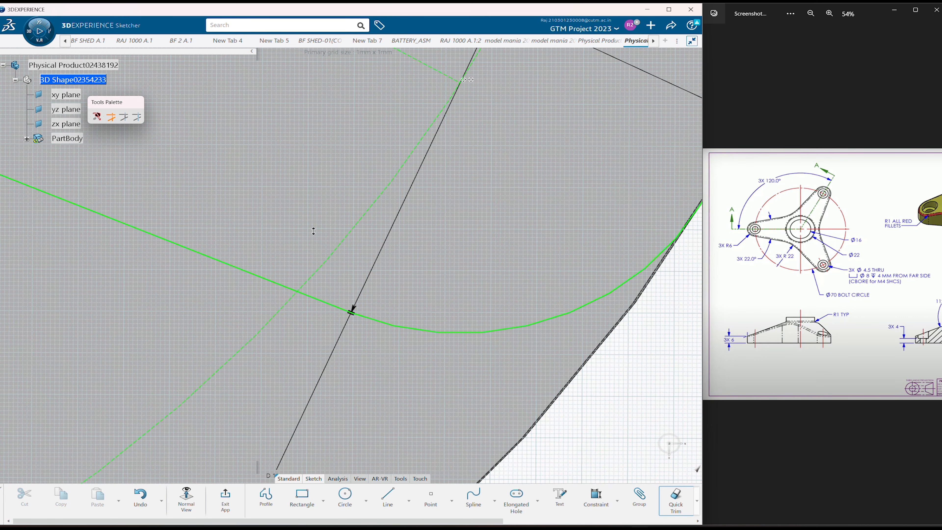
scroll(314, 231, down, 5)
middle_drag(275, 230, 427, 299)
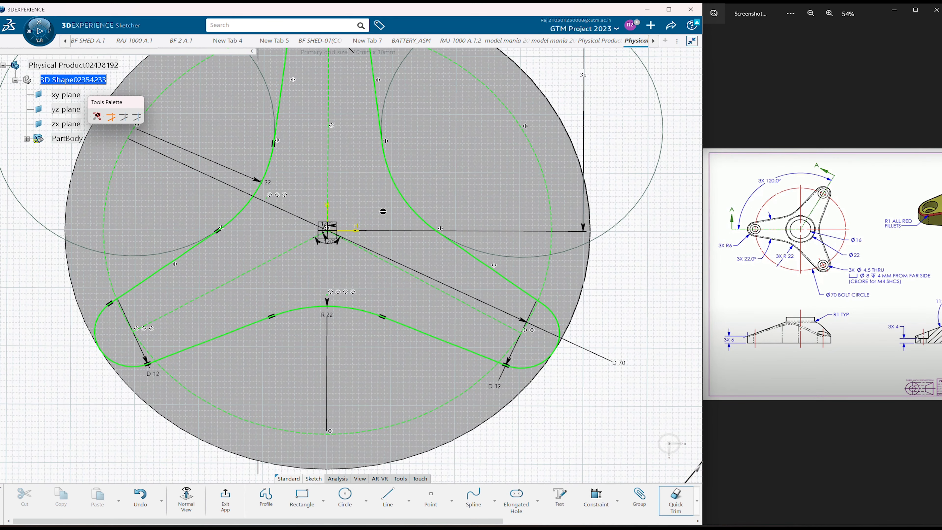
scroll(383, 214, down, 4)
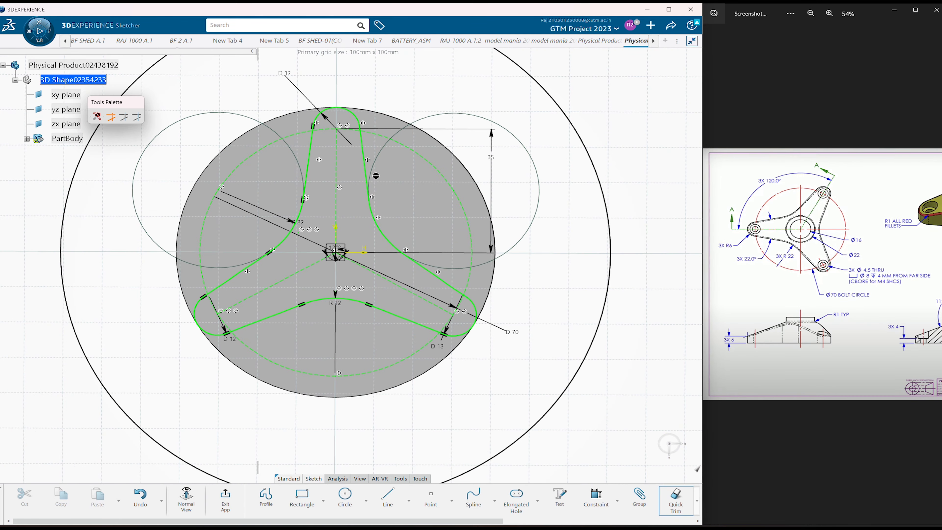
Step: Close the arm sketch and pocket its profile 43 mm deep through the round base, leaving the three-armed hub
mouse_move(398, 182)
middle_down()
mouse_move(400, 215)
mouse_move(415, 233)
mouse_move(448, 189)
mouse_move(401, 181)
mouse_move(398, 221)
middle_up()
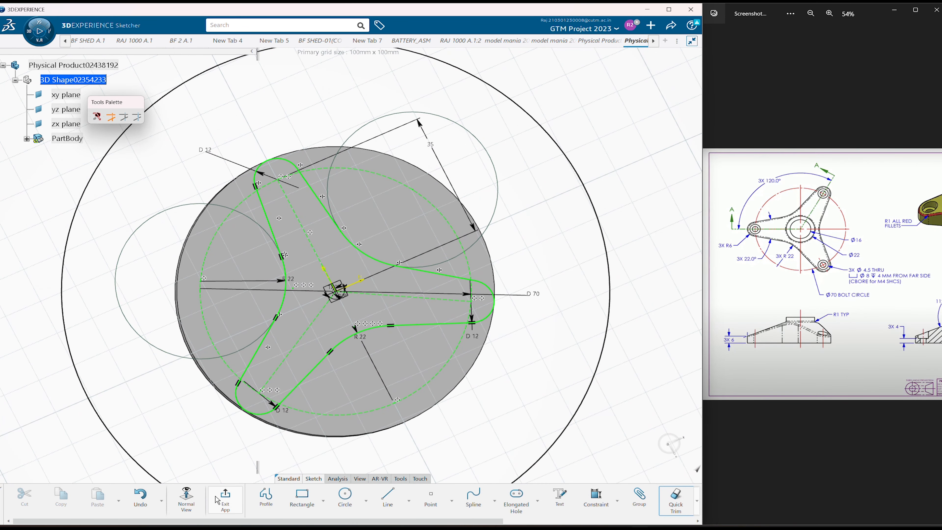
click(225, 499)
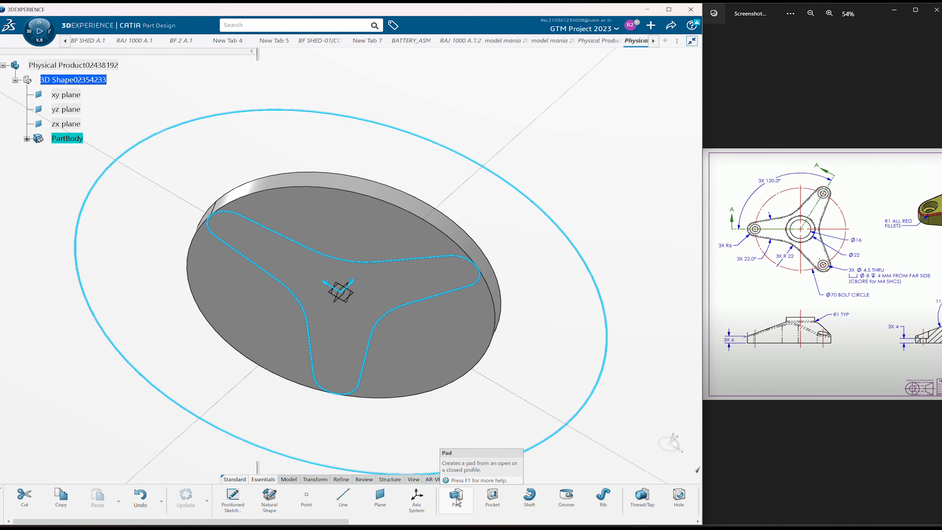
click(497, 508)
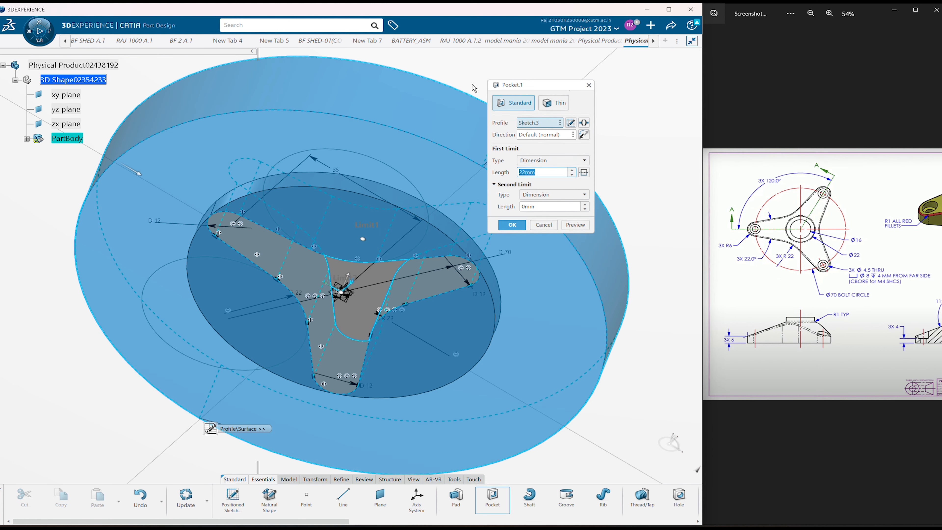
middle_drag(472, 88, 367, 228)
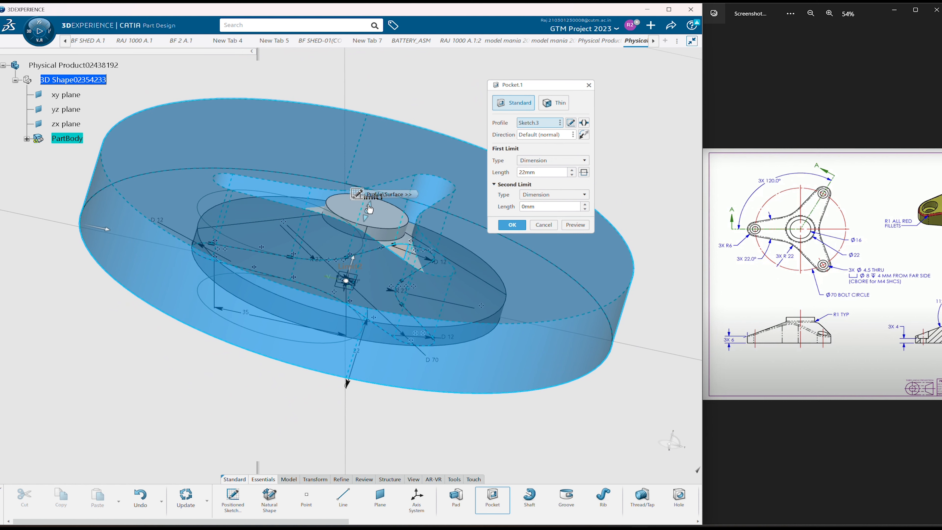
drag(369, 209, 389, 139)
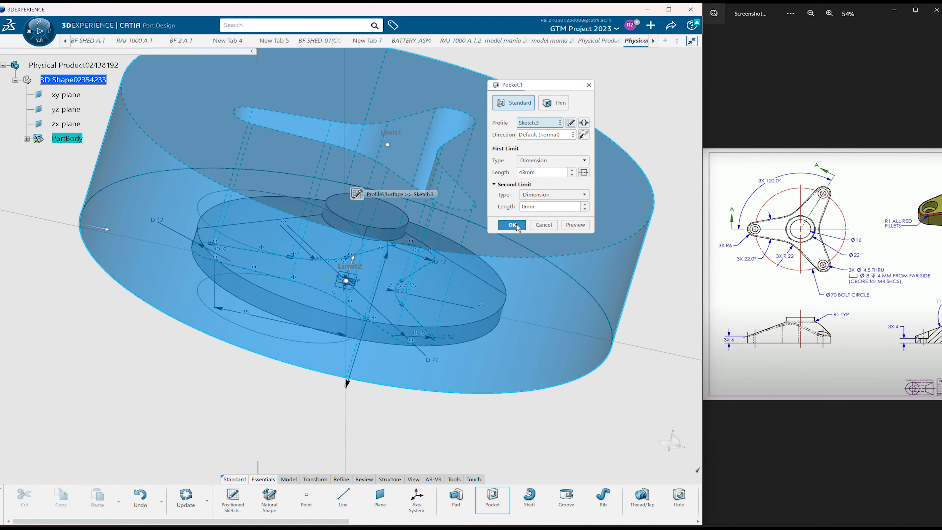
click(512, 225)
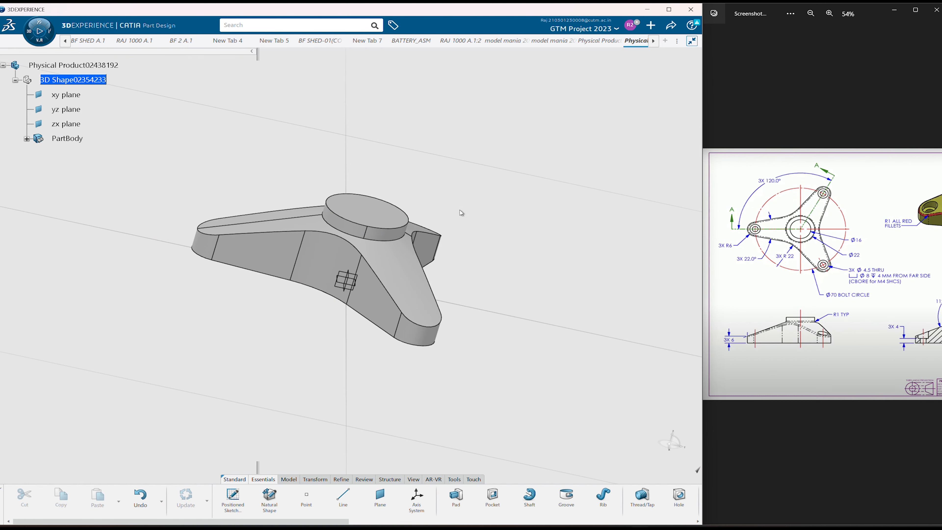
Step: Start a sketch on the hub's flat underside and draw a circle of about 20 mm radius centred on the upper arm
middle_drag(452, 189, 326, 179)
click(276, 196)
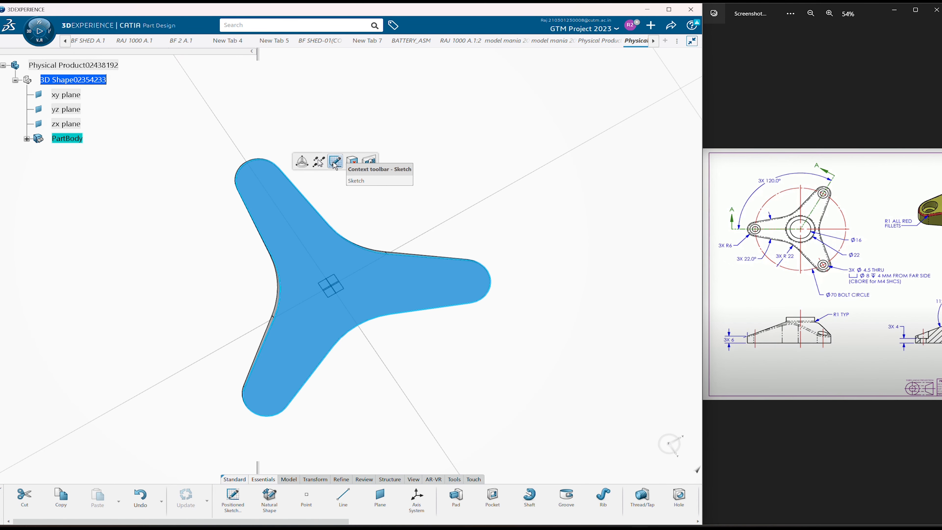
click(335, 162)
click(345, 495)
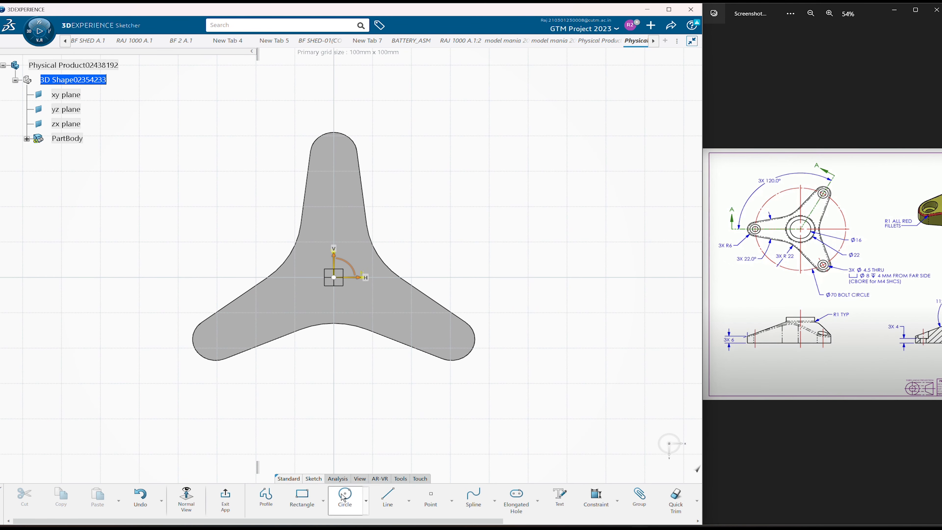
click(334, 172)
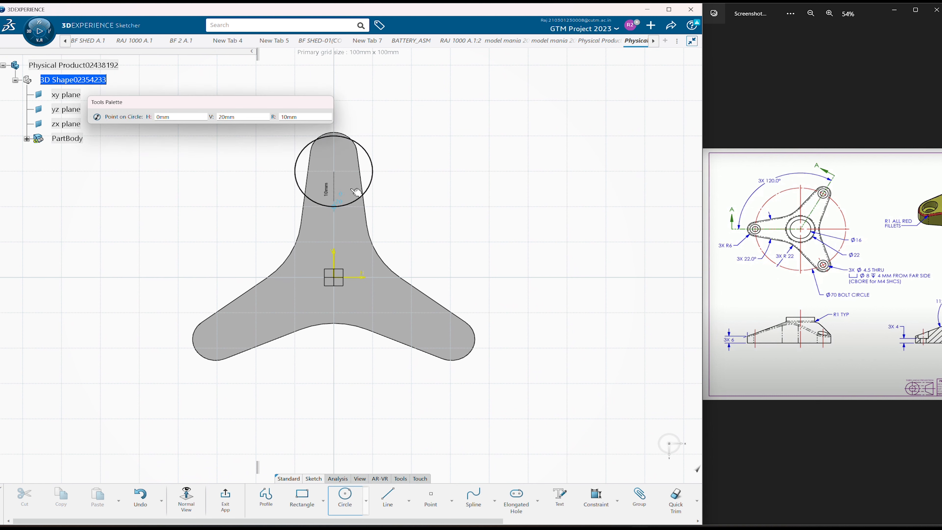
click(413, 182)
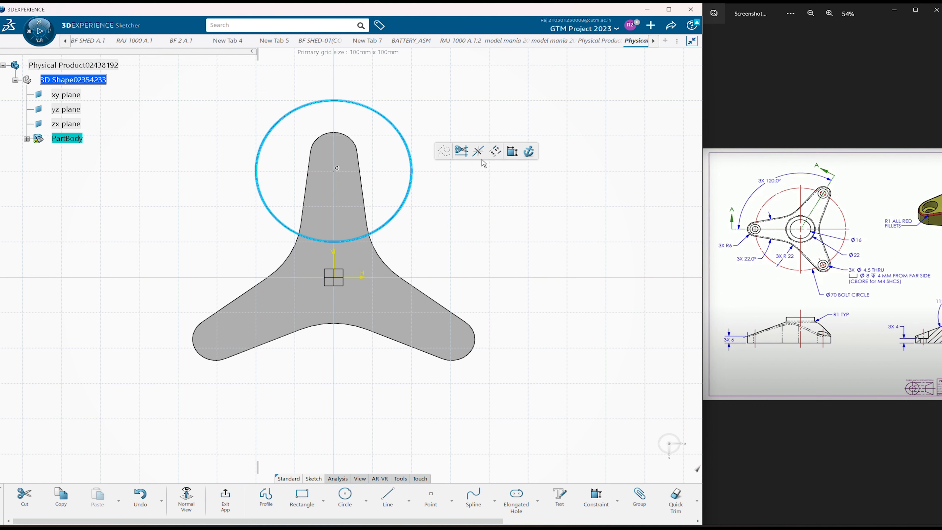
click(511, 152)
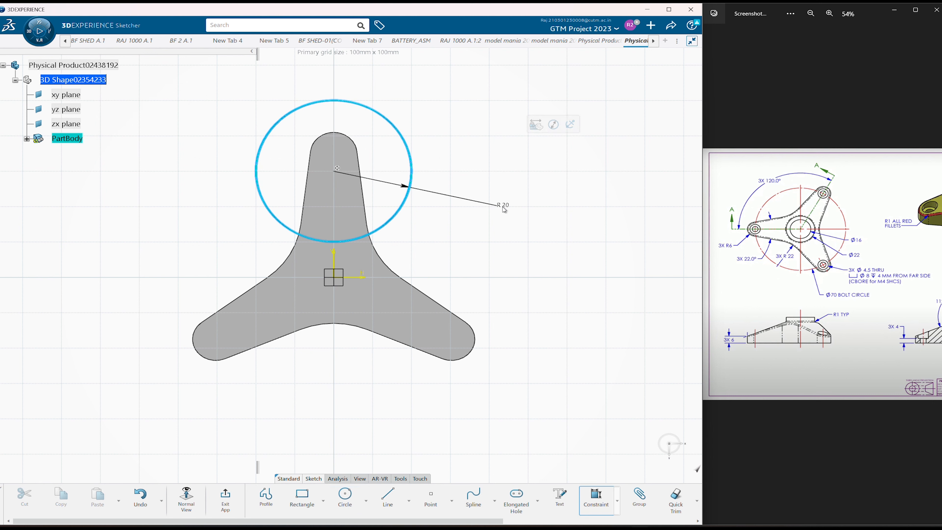
click(496, 202)
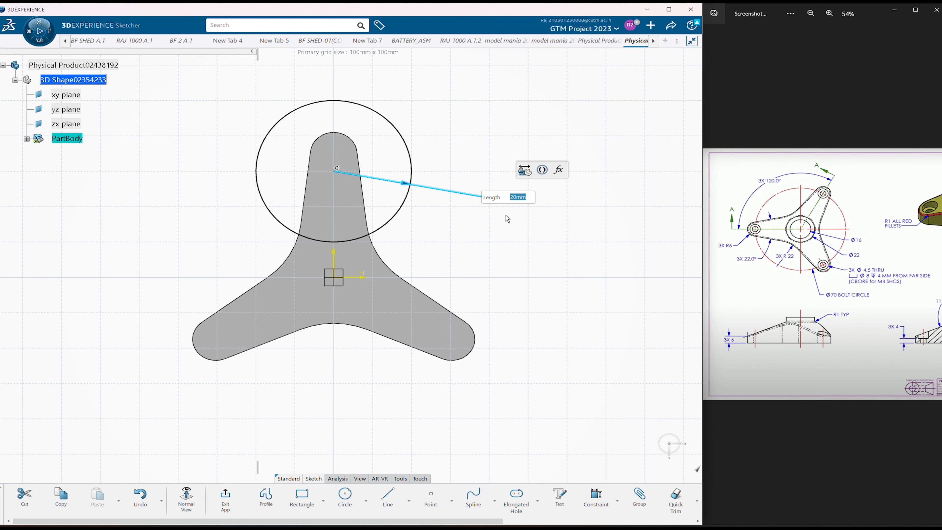
right_click(502, 205)
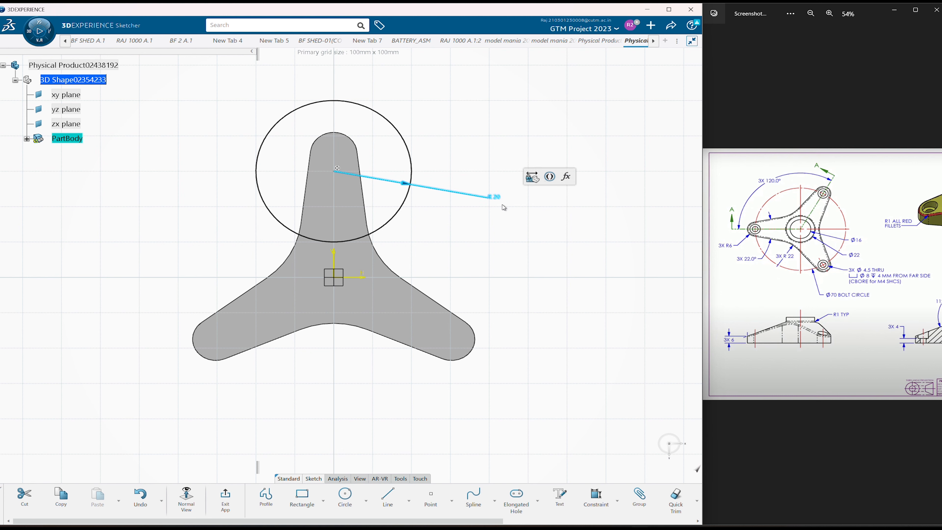
click(495, 217)
click(495, 199)
key(ctrl+z)
key(ctrl+z)
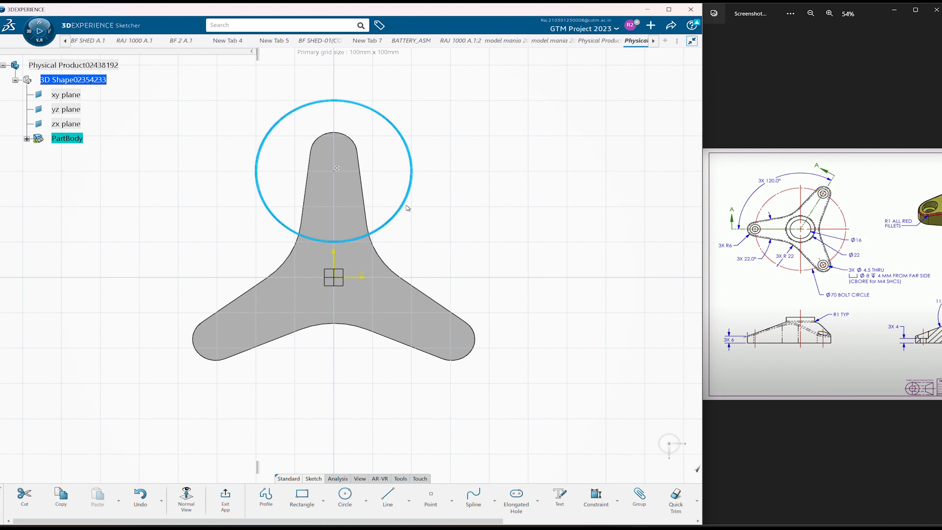
Step: Dimension the circle on the upper arm by diameter and set it to 4.5 mm
click(596, 497)
click(378, 221)
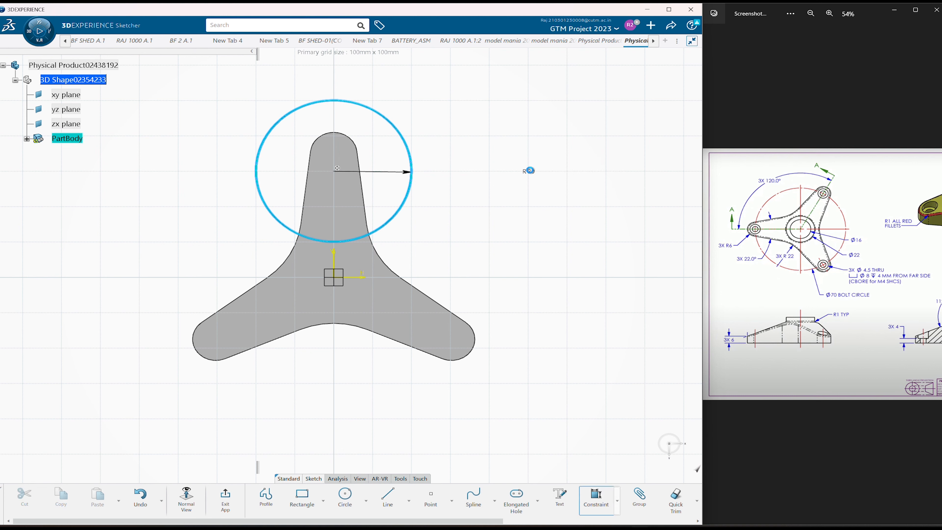
right_click(530, 171)
click(556, 193)
click(508, 214)
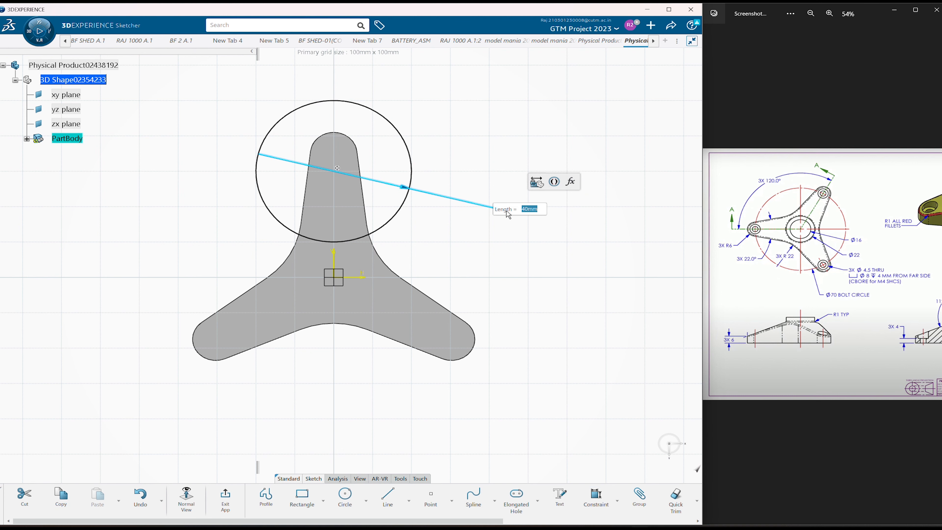
text(4.5)
key(Return)
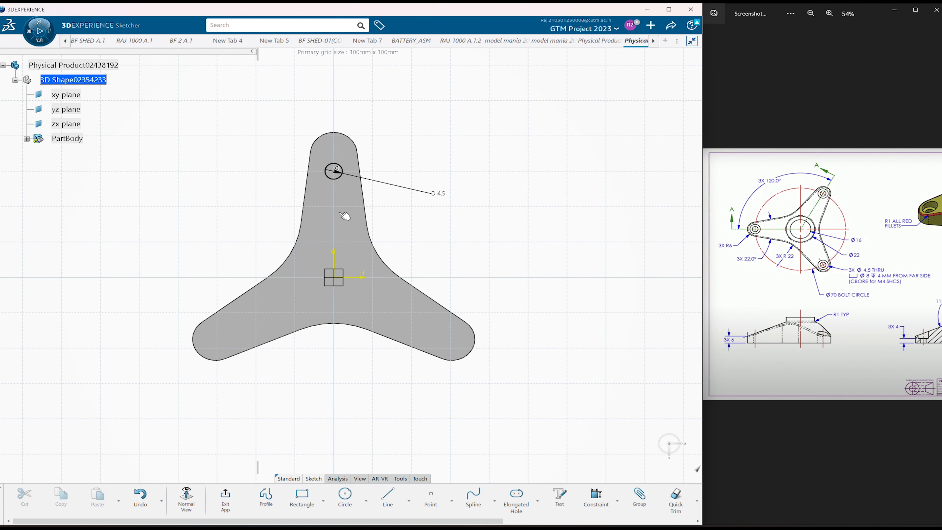
Step: Dimension the vertical distance from the 4.5 mm circle's centre to the horizontal axis as 35 mm
click(336, 177)
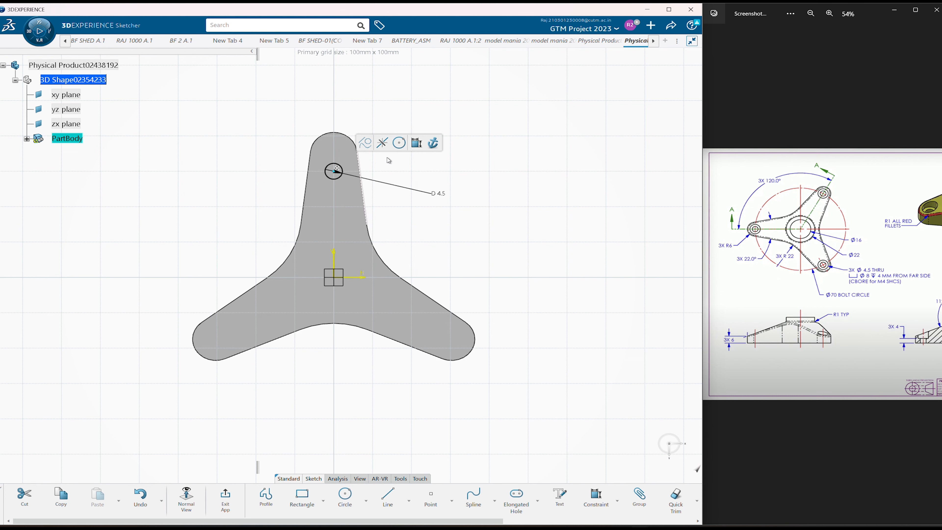
click(416, 143)
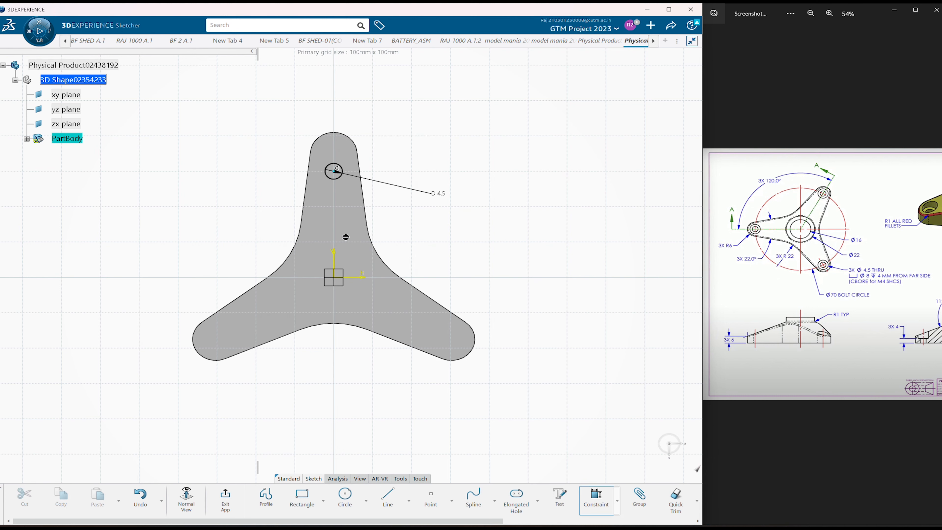
click(354, 277)
click(373, 219)
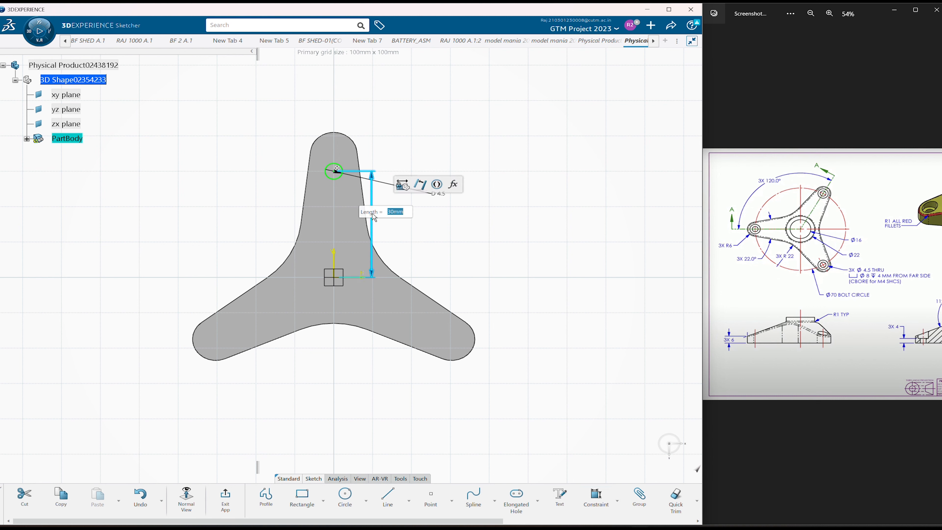
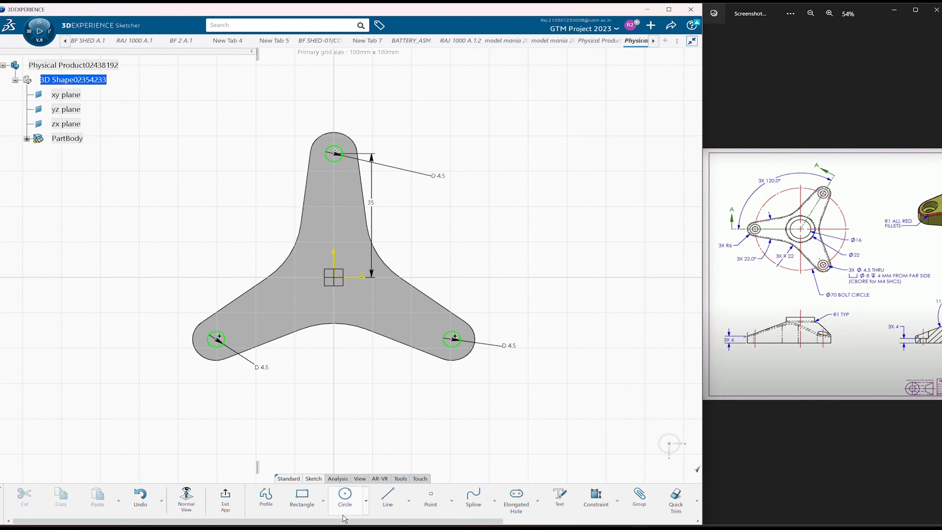
Step: Close the sketch and pocket the three 4.5 mm circles 43 mm deep through the arm ends
click(226, 499)
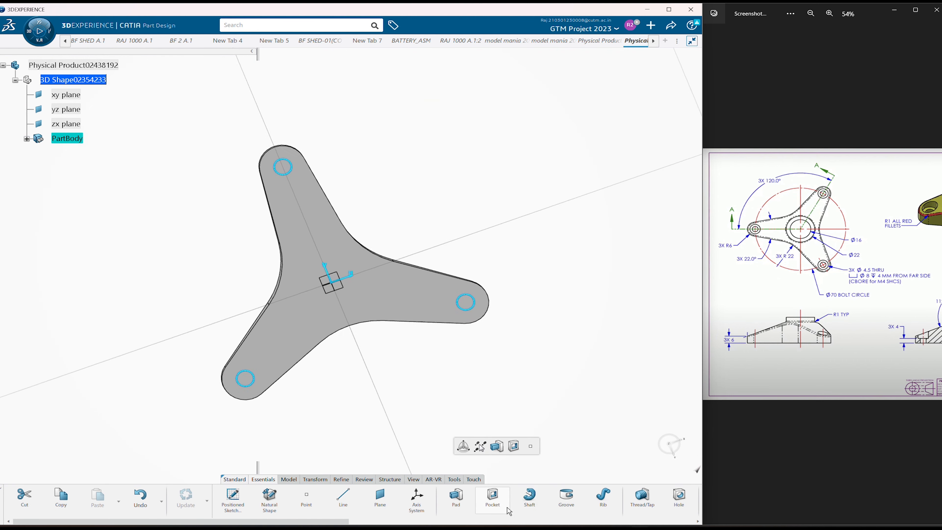
click(492, 499)
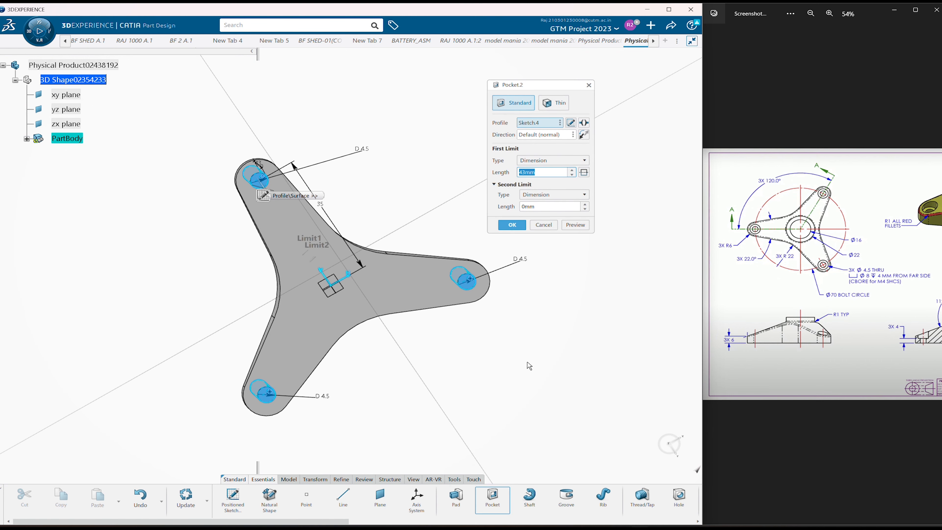
middle_drag(529, 366, 409, 234)
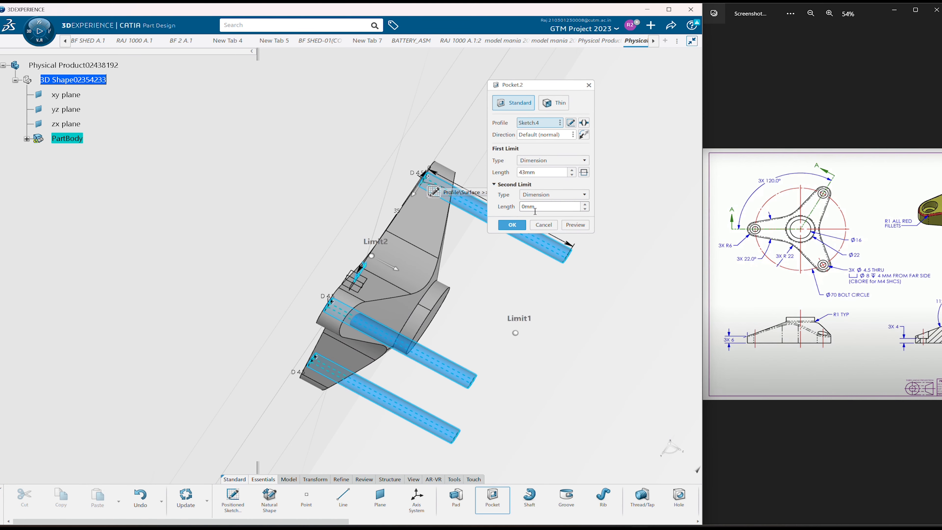
click(511, 224)
Step: Start a sketch on the central boss's top face and draw a circle about 20 mm in diameter over the lower-left arm
middle_drag(280, 215, 114, 284)
middle_drag(301, 337, 402, 302)
click(401, 303)
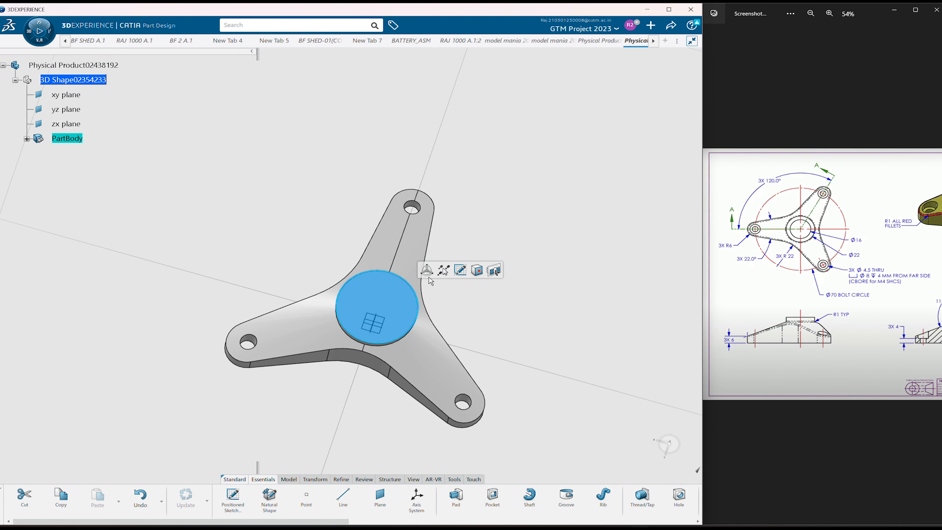
click(460, 270)
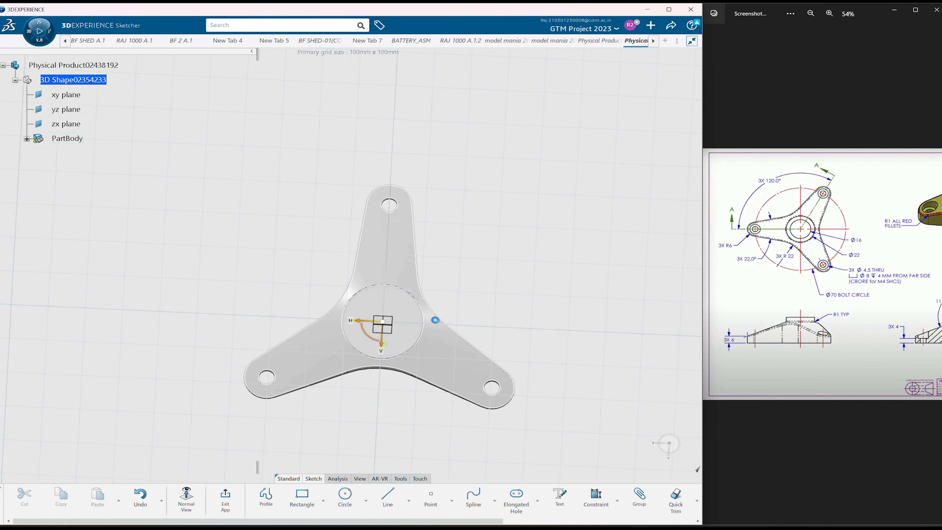
click(344, 495)
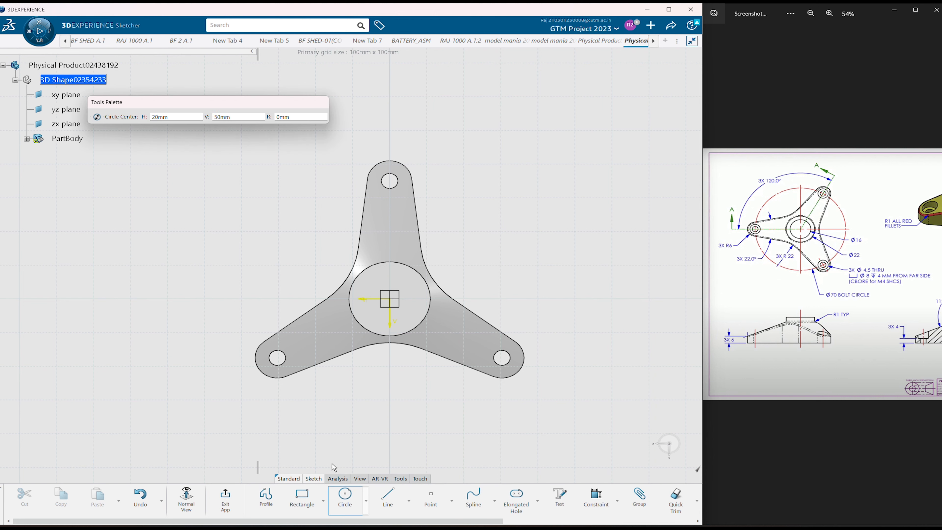
click(314, 345)
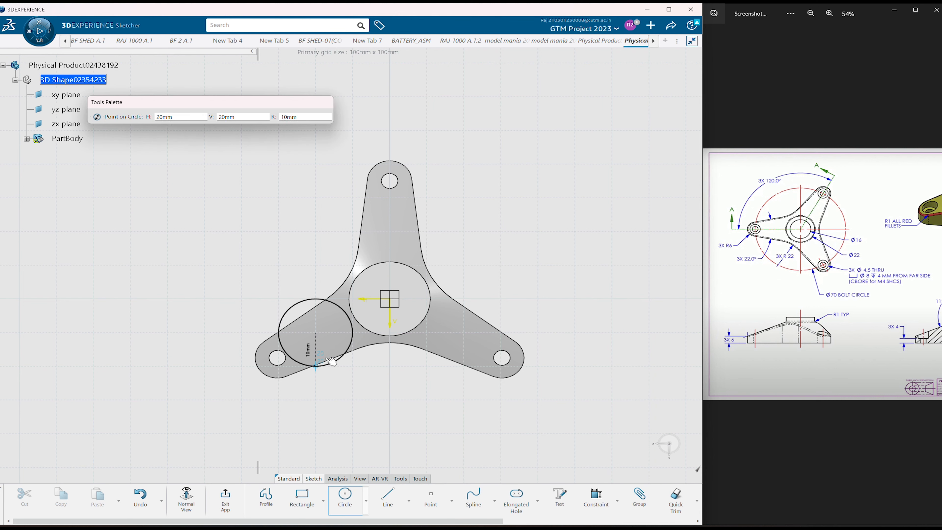
click(335, 366)
Step: Dimension the diameter of the circle on the lower-left arm and set it to 8 mm
click(427, 333)
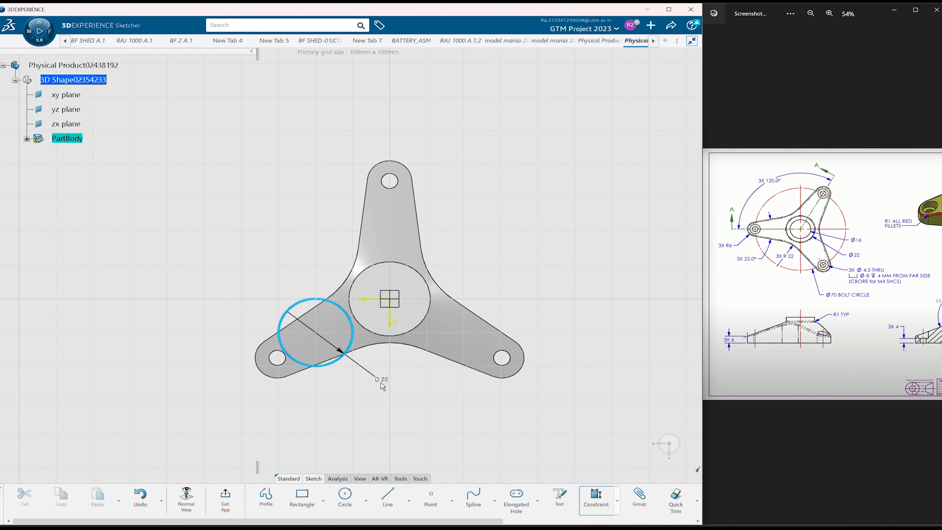
click(382, 385)
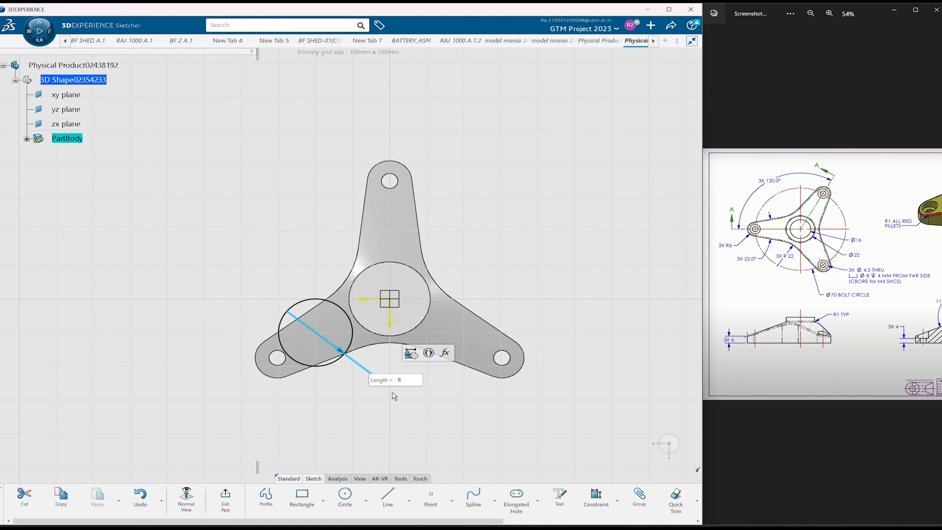
key(Return)
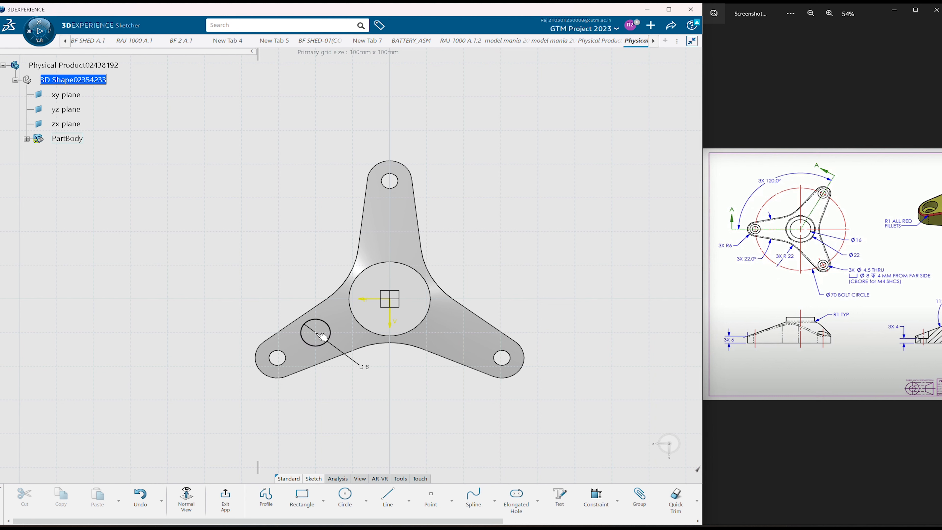
Step: Make the 8 mm circle concentric with the rounded end of the lower-left arm
click(381, 309)
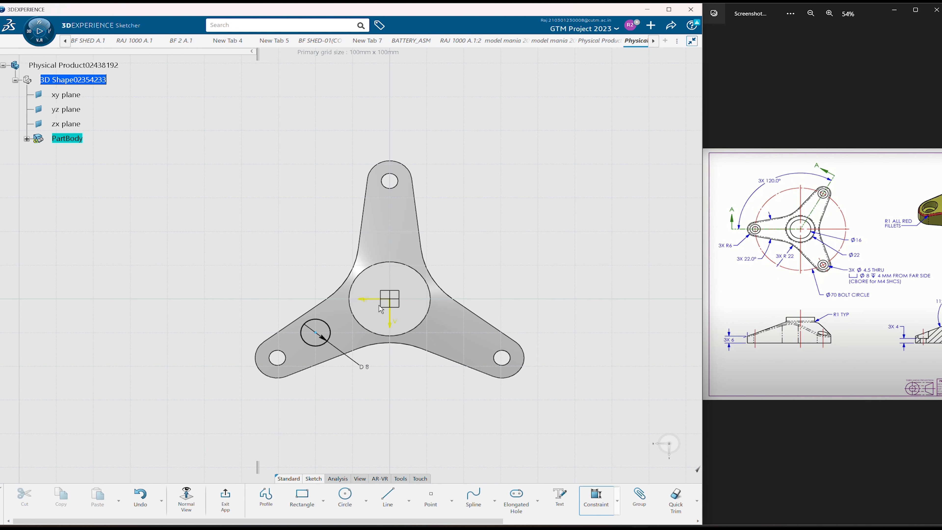
click(272, 379)
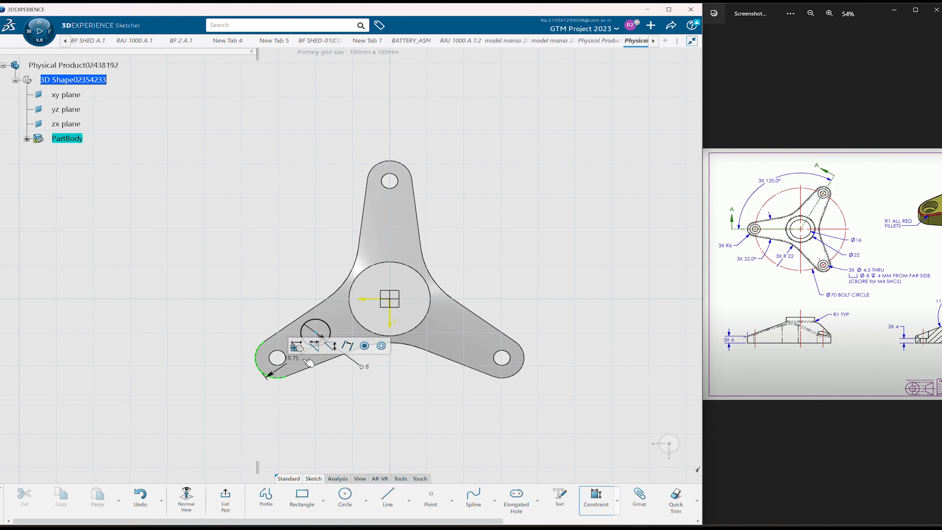
right_click(341, 383)
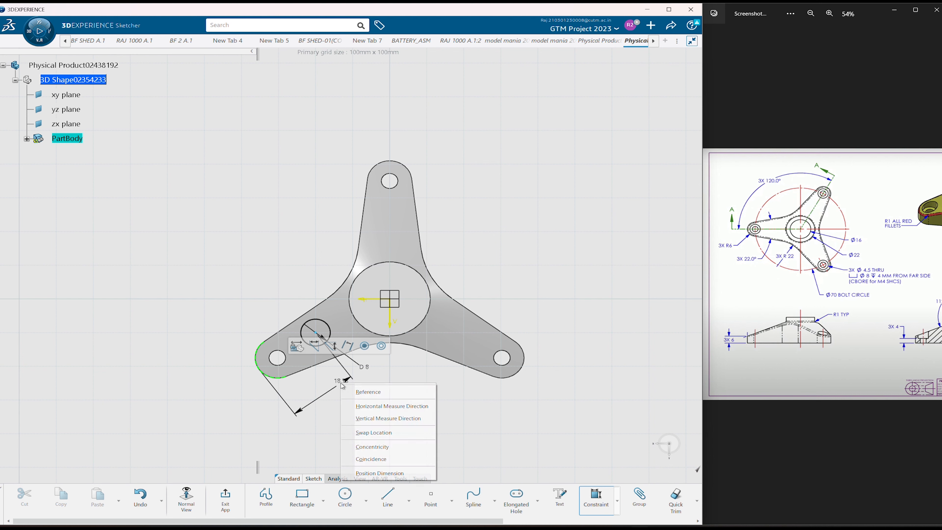
click(368, 447)
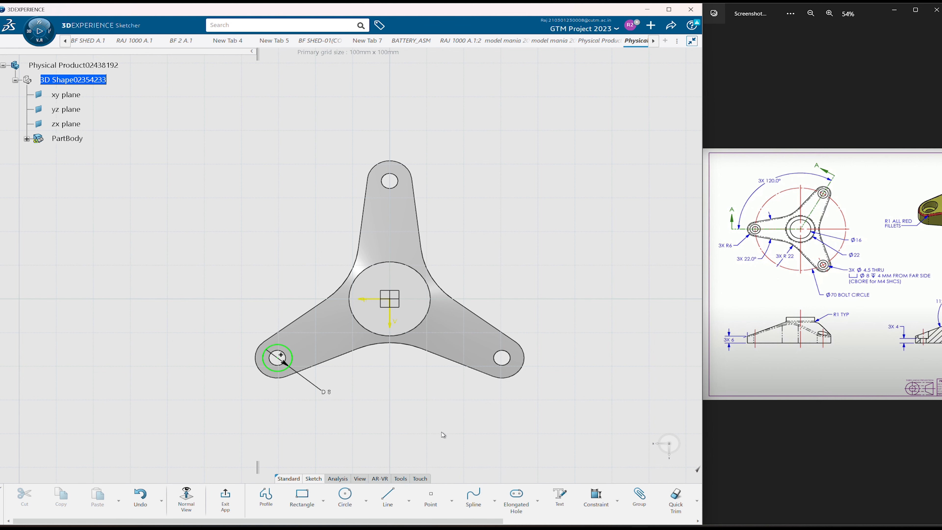
Step: Draw a circle about 20 mm in diameter over the lower-right arm, dimension it, and set its diameter to 8 mm
click(345, 495)
click(461, 344)
click(468, 362)
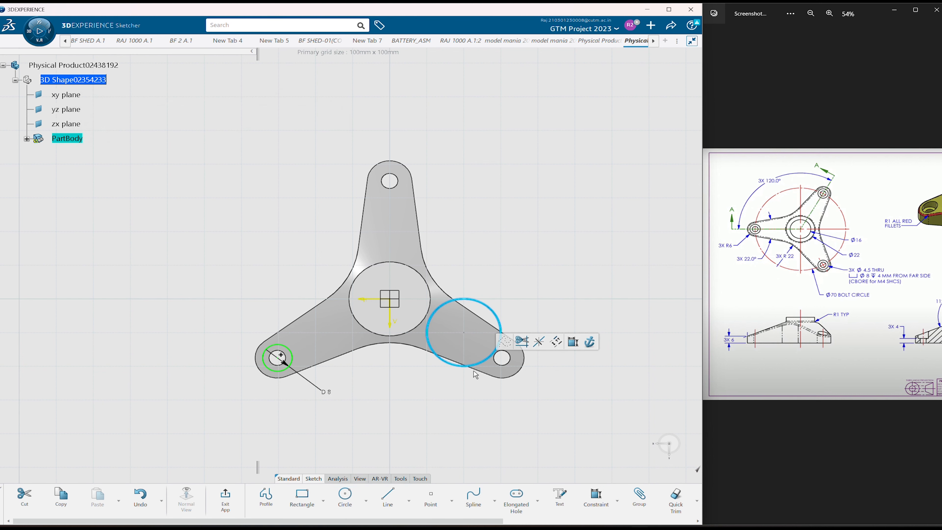
click(573, 344)
click(513, 412)
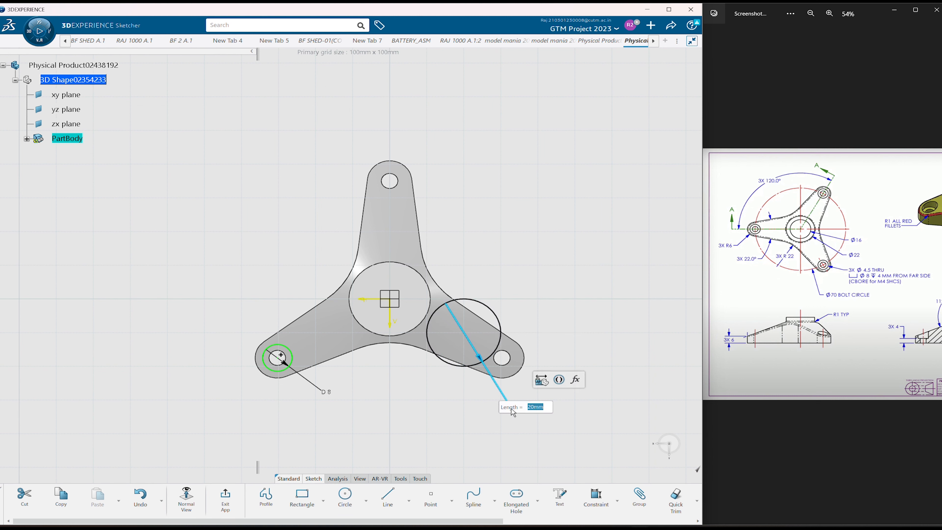
text(8)
key(Return)
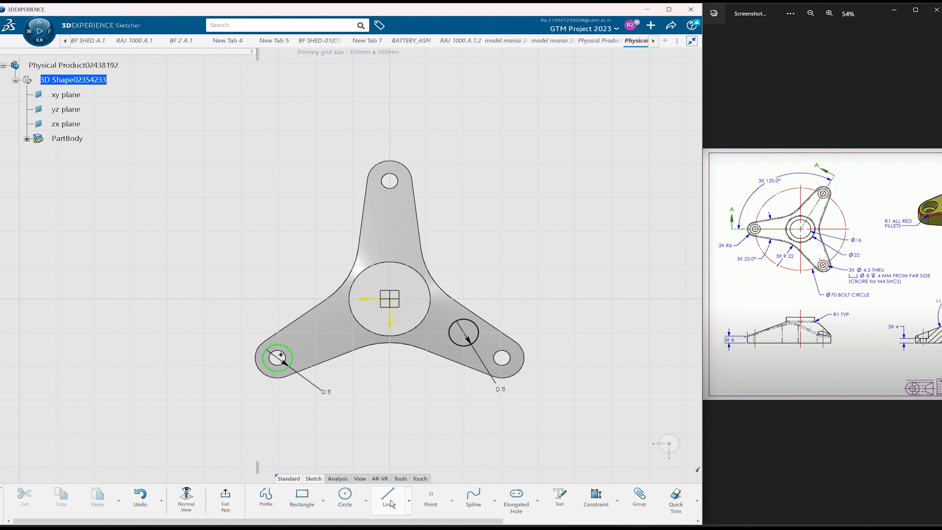
Step: Draw a circle about 20 mm in diameter over the upper arm, dimension it, and set its diameter to 8 mm
click(345, 497)
click(400, 227)
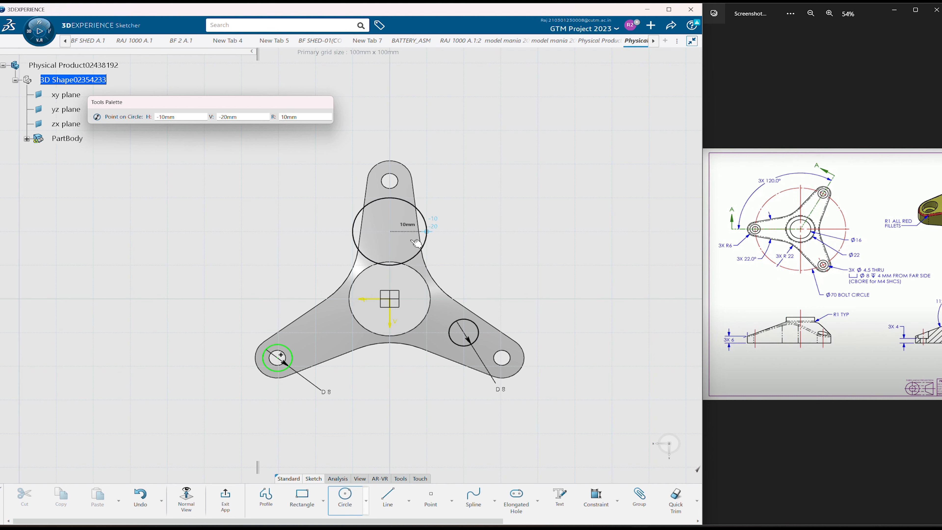
click(423, 219)
click(509, 211)
click(506, 241)
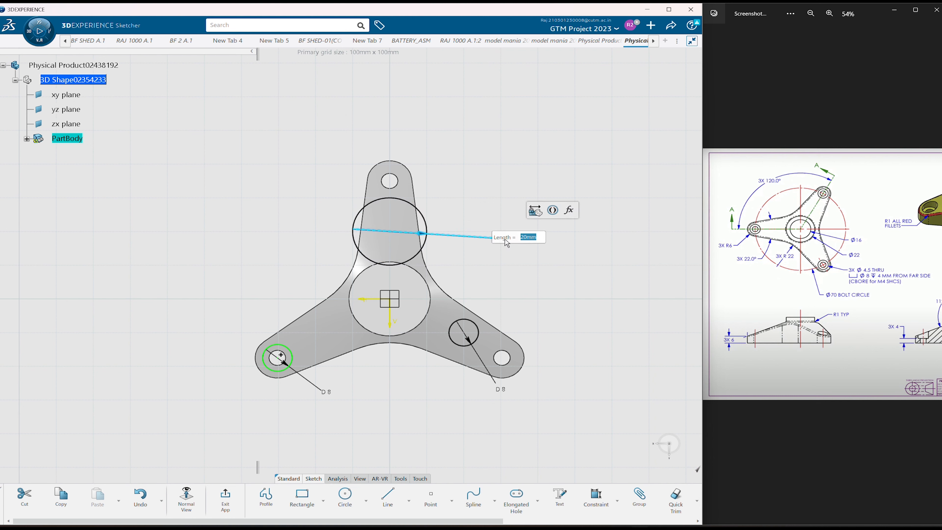
text(8)
key(Return)
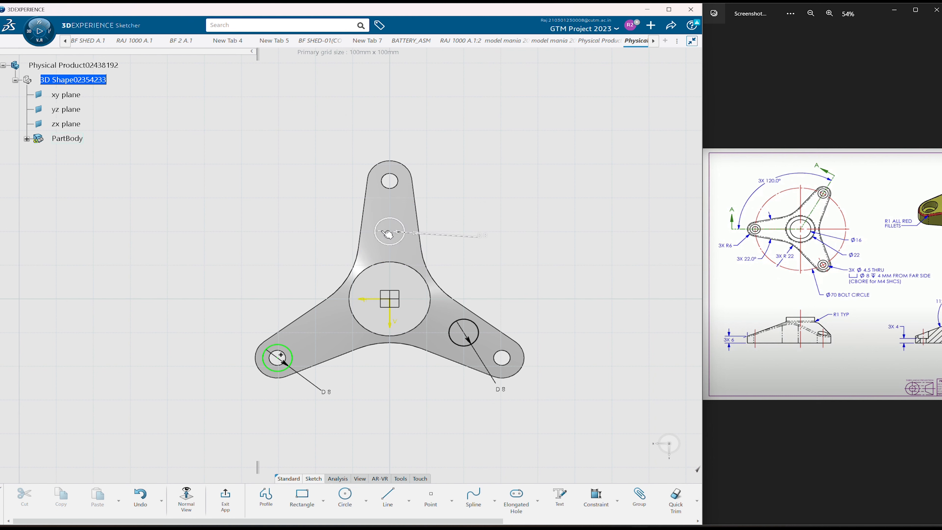
Step: Make the 8 mm circle on the upper arm concentric with that arm's rounded end
click(398, 234)
click(422, 200)
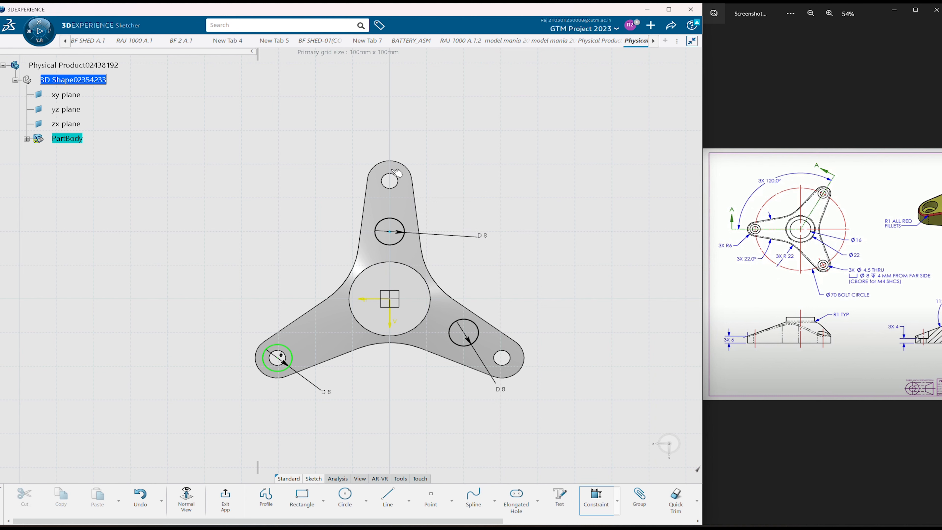
click(399, 165)
right_click(483, 166)
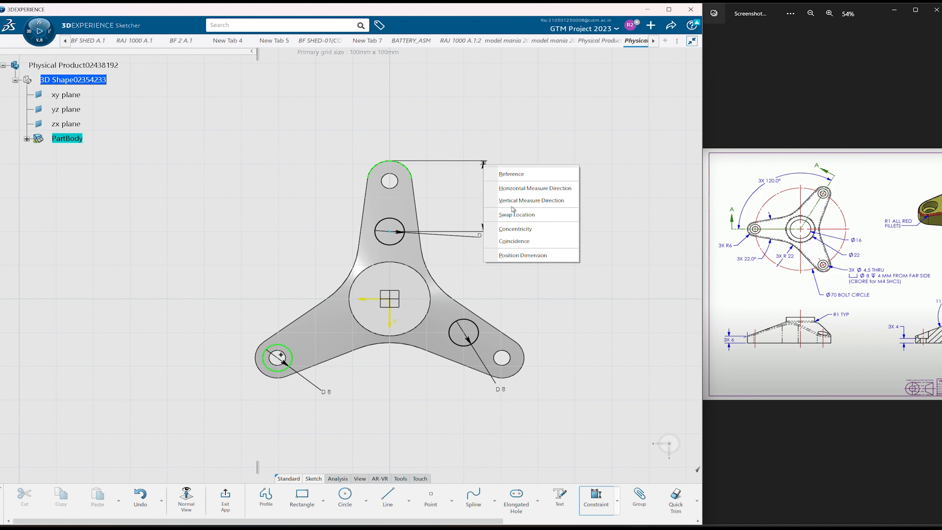
click(520, 230)
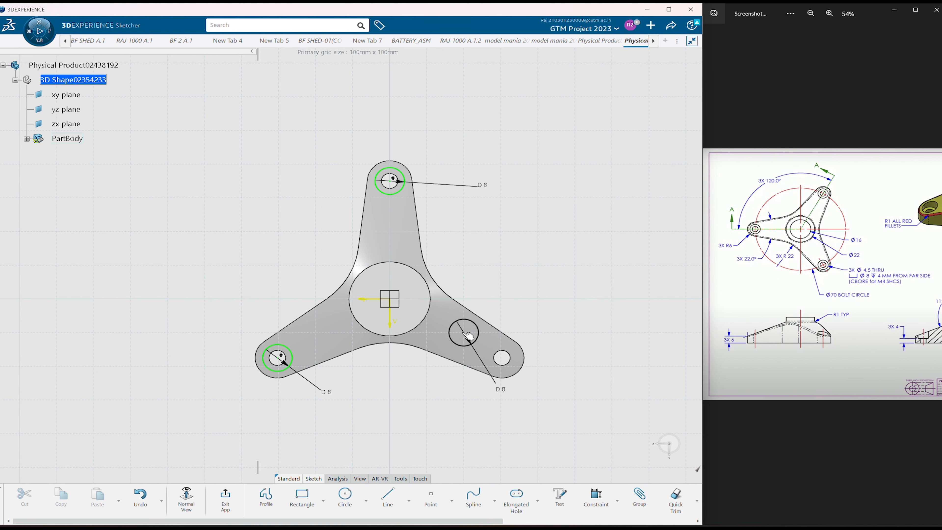
Step: Make the 8 mm circle on the lower-right arm concentric with the arm's rounded end
click(477, 336)
click(532, 303)
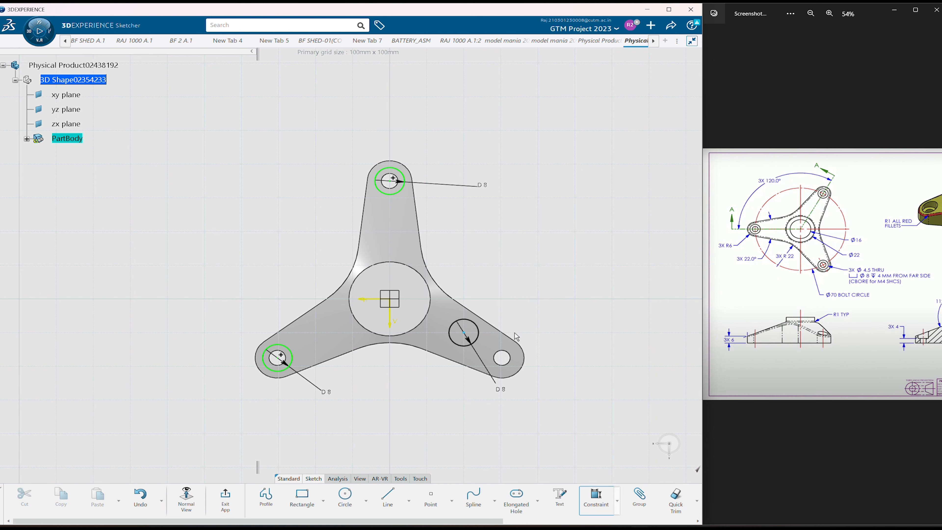
click(520, 376)
right_click(548, 276)
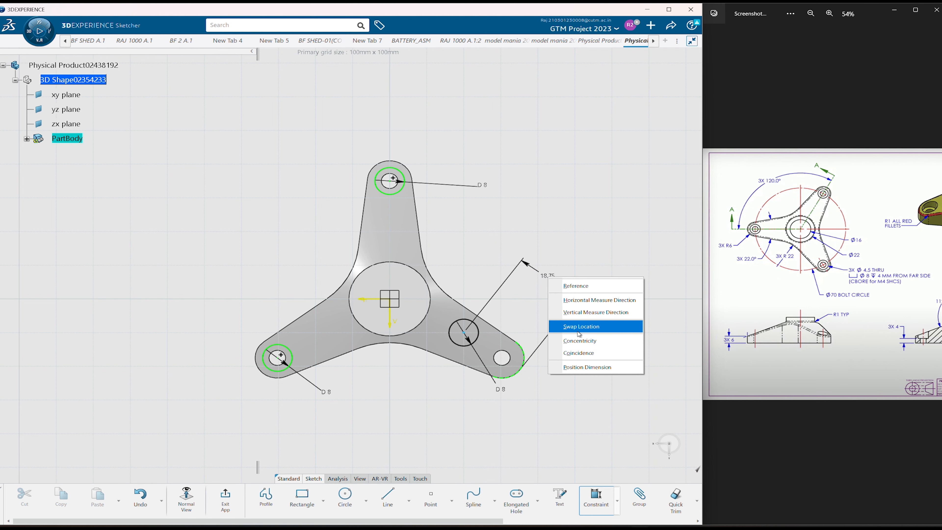
click(579, 343)
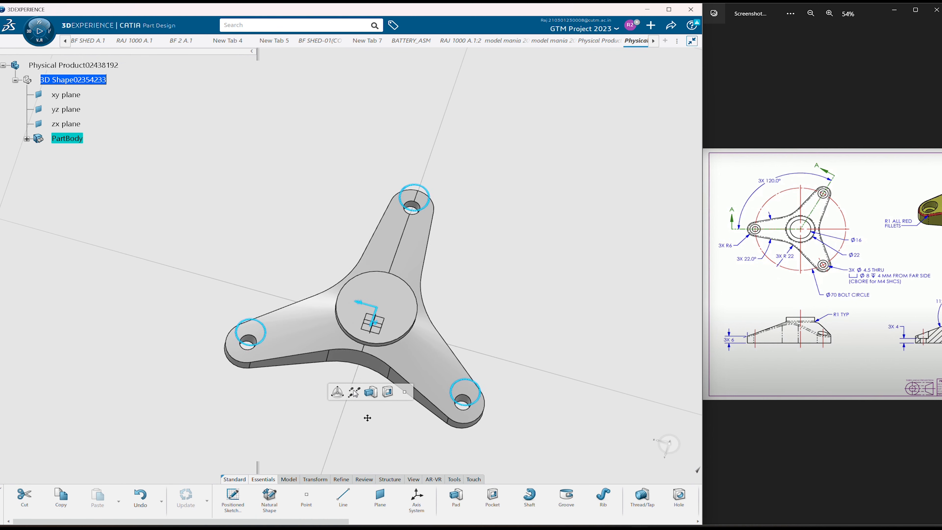
Step: Start a pocket from the three 8 mm circles with a depth of 16 mm and preview it
click(493, 499)
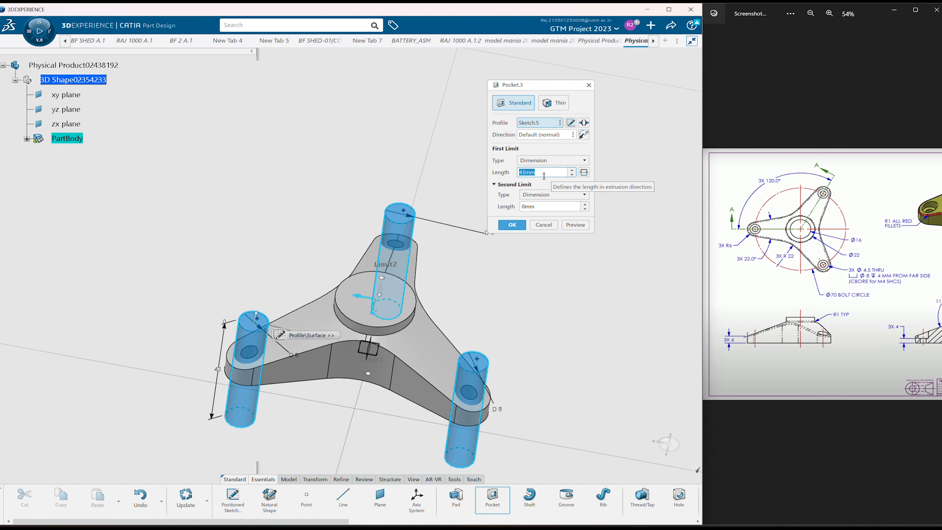
text(16)
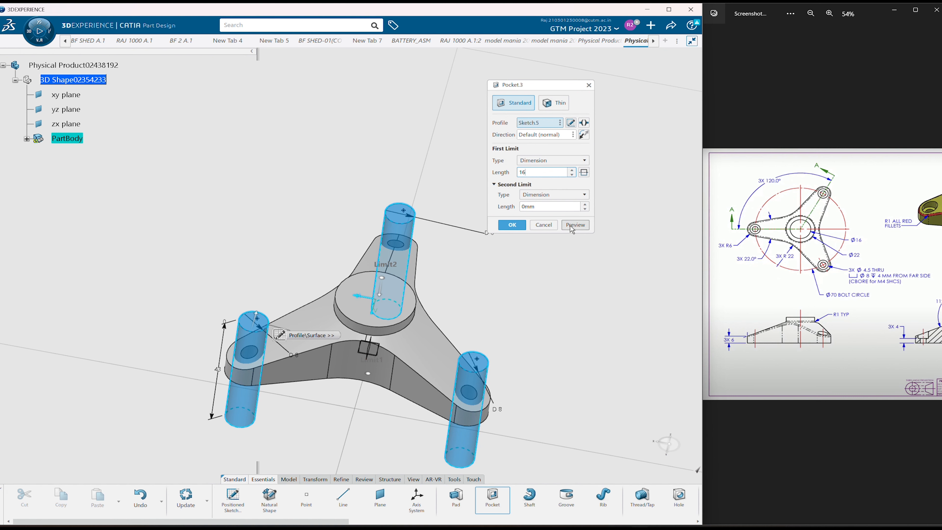
click(573, 226)
middle_drag(316, 430, 532, 345)
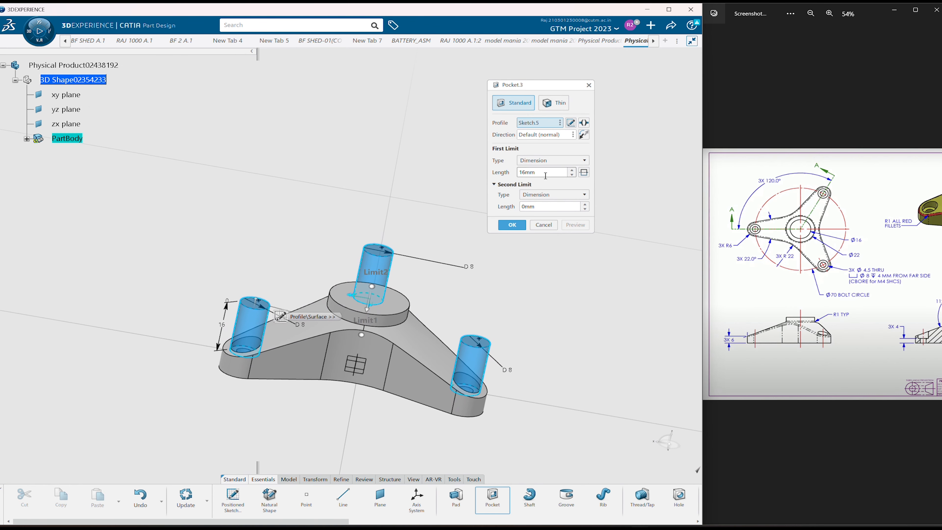
Step: Set the counterbore pocket's depth to 18 mm, preview it, and create the pocket
drag(545, 176, 531, 172)
click(572, 283)
click(575, 225)
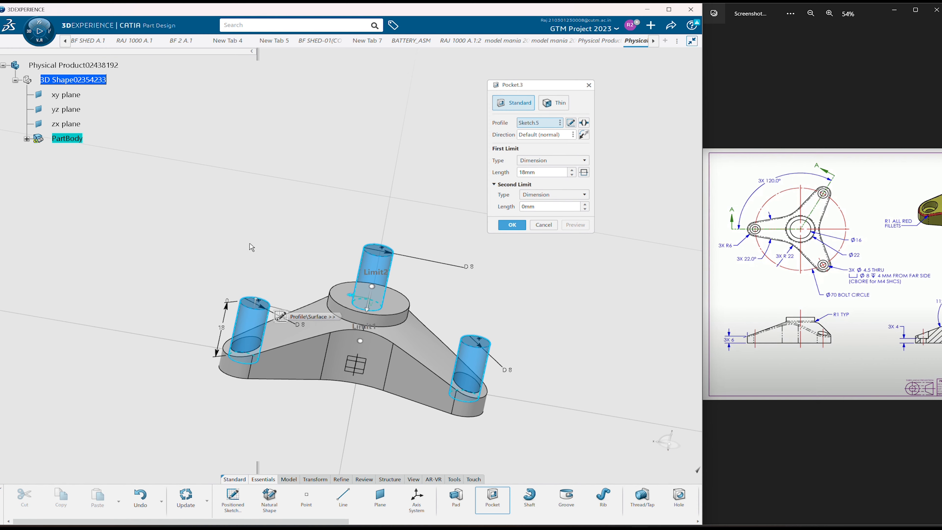
middle_drag(250, 243, 338, 253)
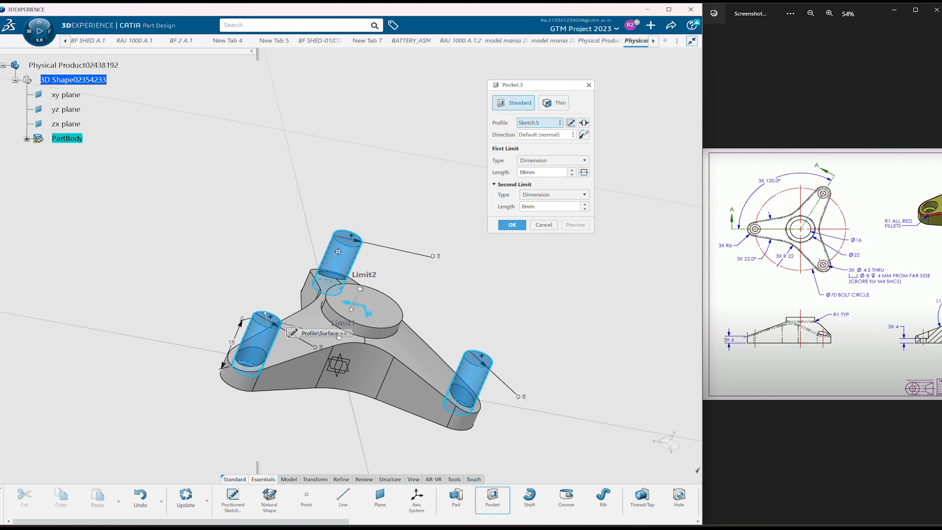
click(522, 226)
Step: Examine the counterbored arm ends and compare them with the section A-A view and bore dimensions in the reference drawing
middle_drag(553, 269, 526, 295)
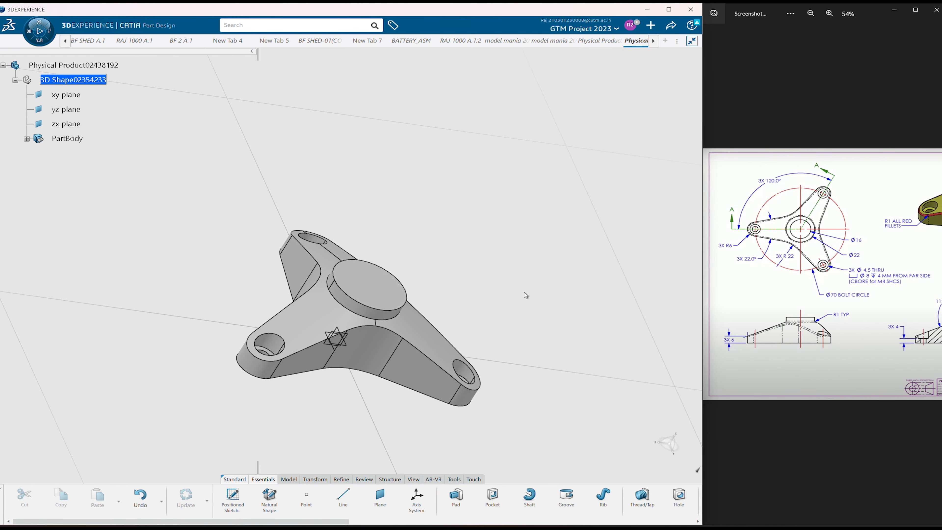
middle_drag(248, 281, 490, 340)
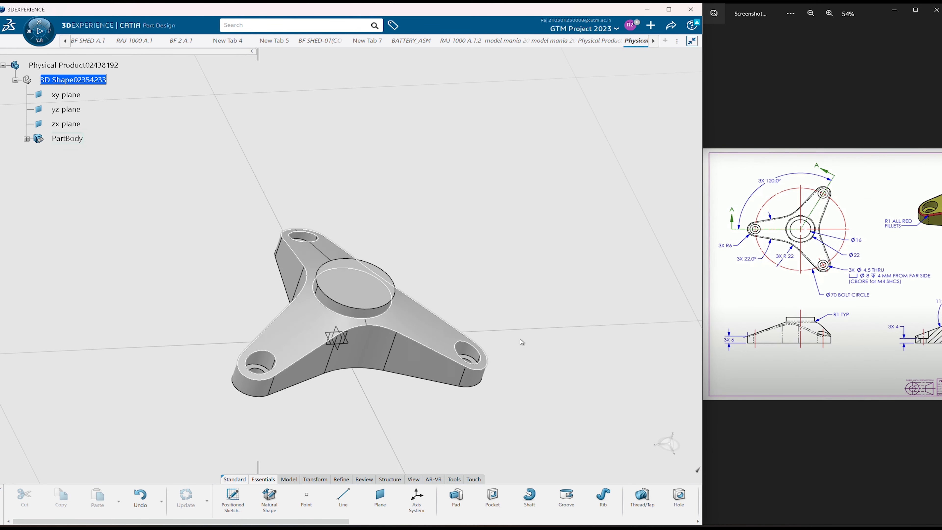
drag(755, 330, 705, 330)
drag(778, 332, 719, 330)
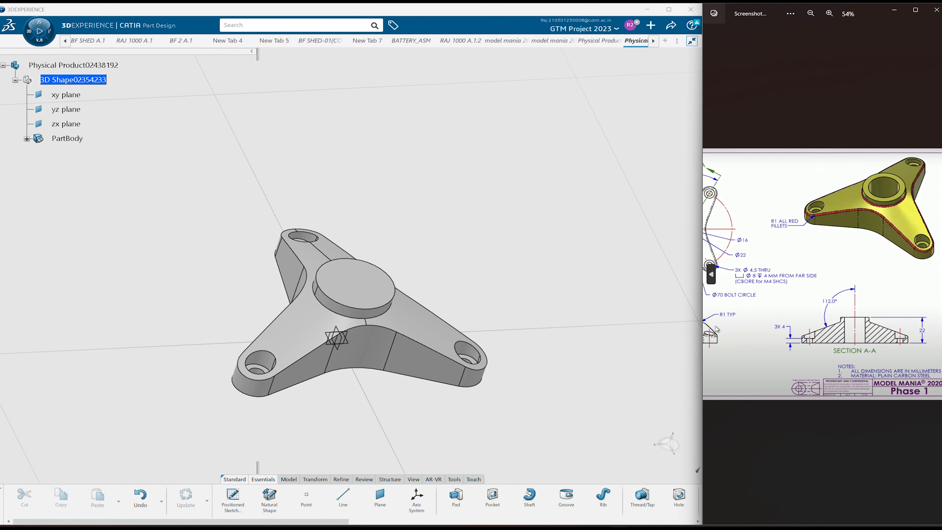
mouse_move(778, 328)
mouse_down()
mouse_move(800, 327)
mouse_move(830, 348)
mouse_move(870, 349)
mouse_move(764, 347)
mouse_up()
drag(776, 348, 814, 358)
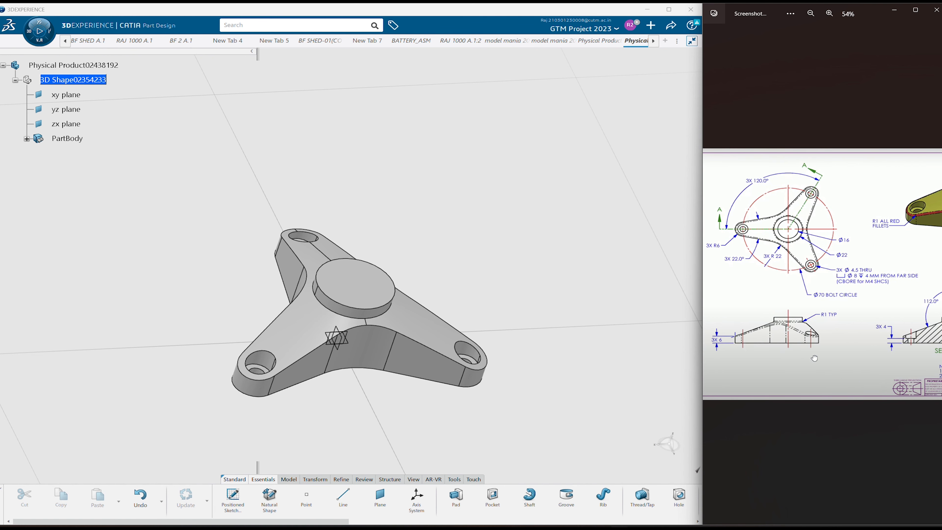
middle_drag(585, 364, 417, 334)
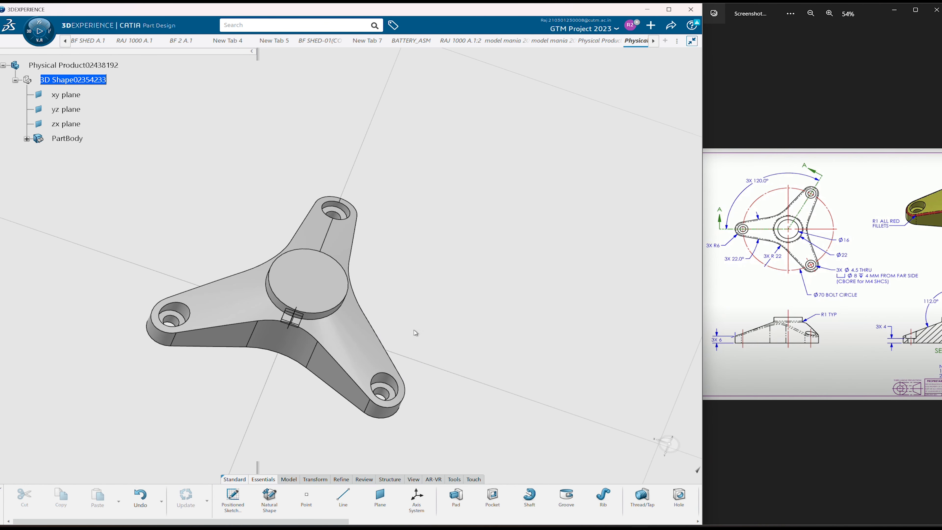
Step: Start a sketch on the central boss's top face and draw a circle centred on the origin
click(333, 298)
click(389, 271)
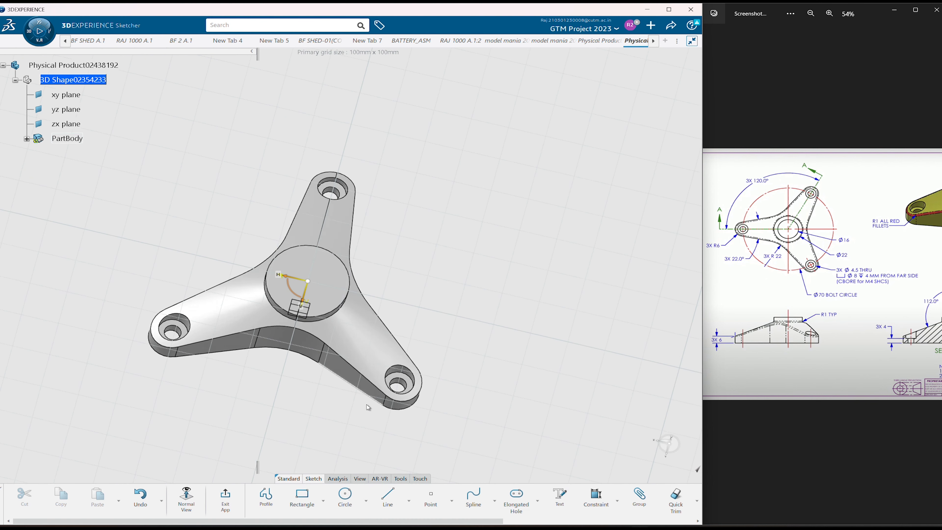
click(345, 499)
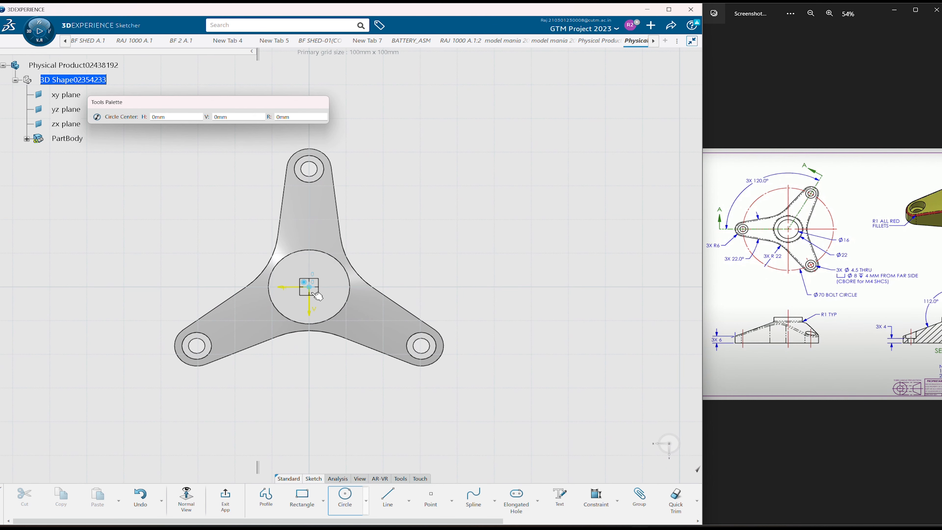
click(322, 304)
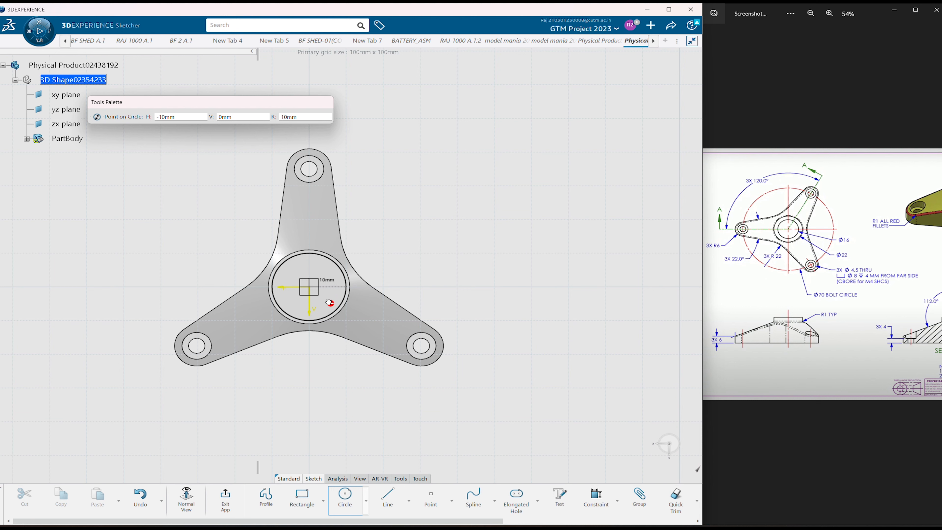
click(421, 286)
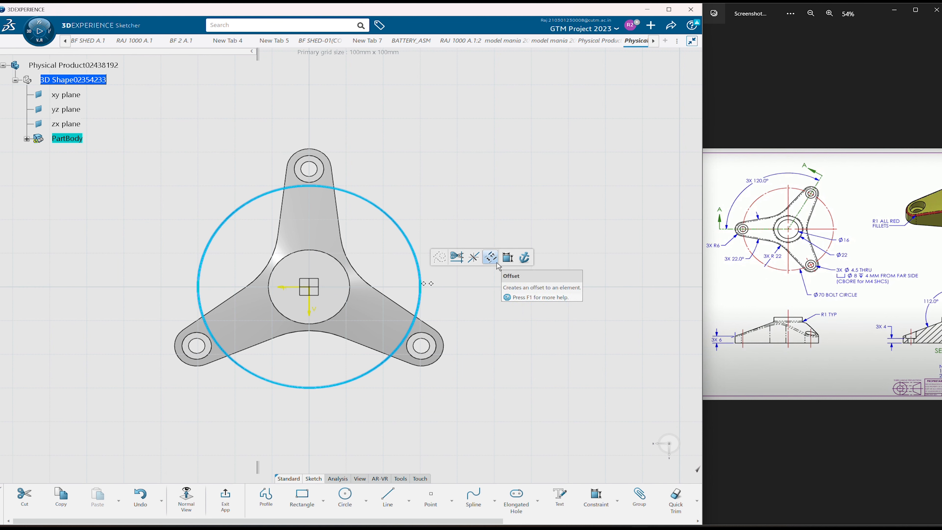
Step: Dimension the central circle's diameter, set it to 16 mm, and close the sketch
click(507, 258)
click(502, 297)
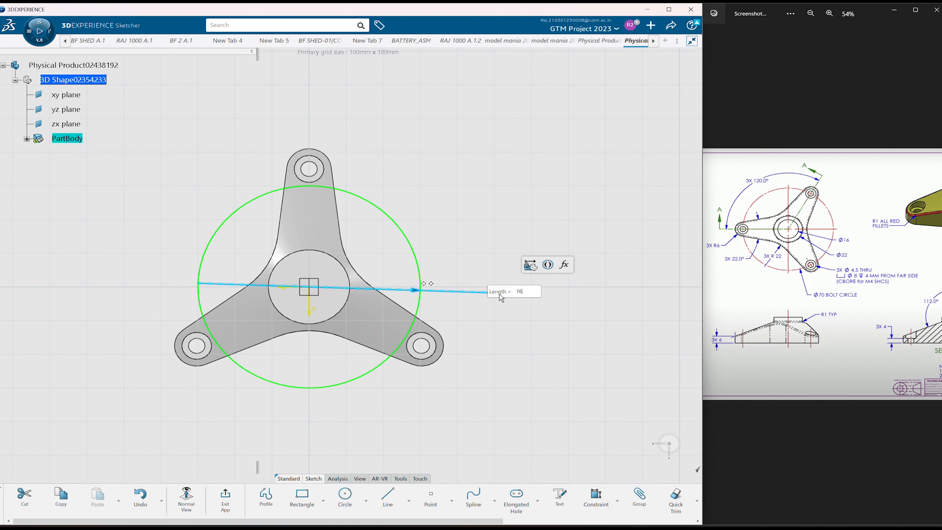
key(Return)
click(232, 499)
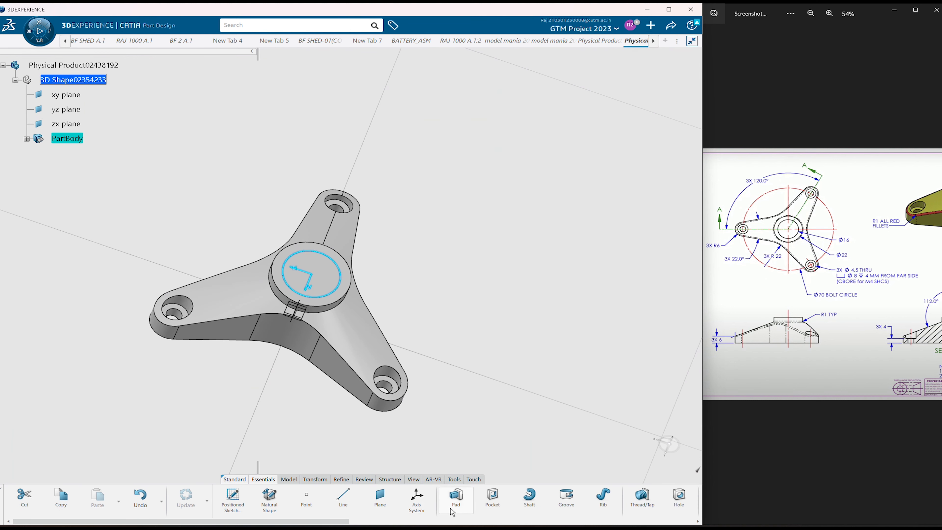
Step: Pocket the 16 mm circle 69 mm deep through the central boss
click(497, 503)
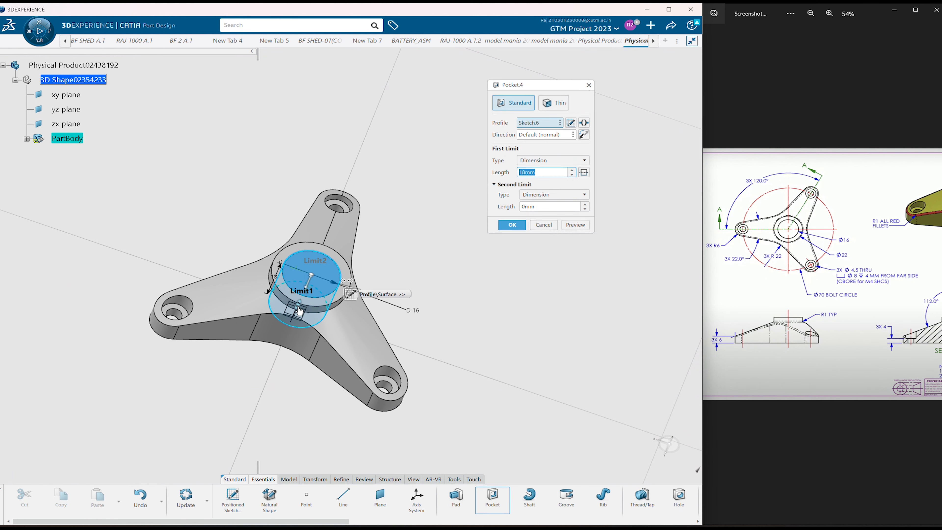
text(69)
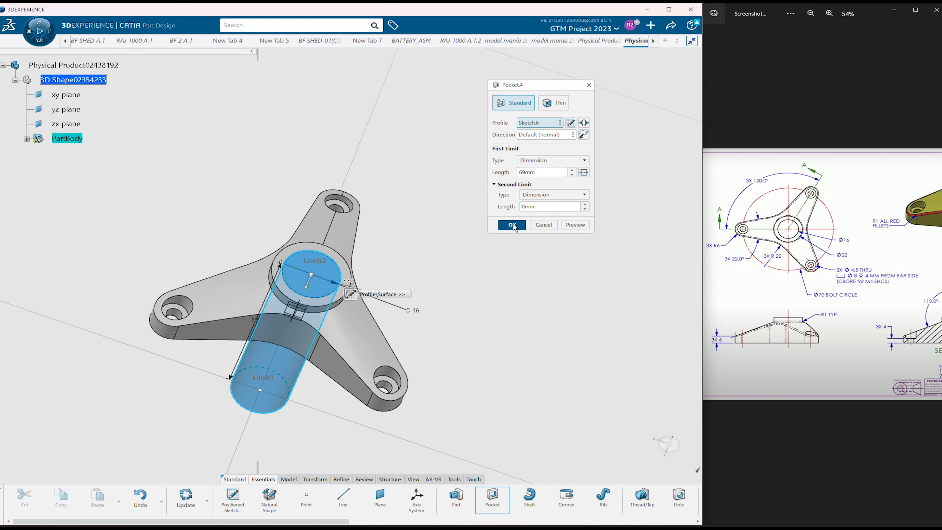
click(511, 225)
Step: Select the upper outline edges between the arms and around two arm ends, covering the first two sides of the hub
middle_drag(487, 280, 431, 363)
click(251, 292)
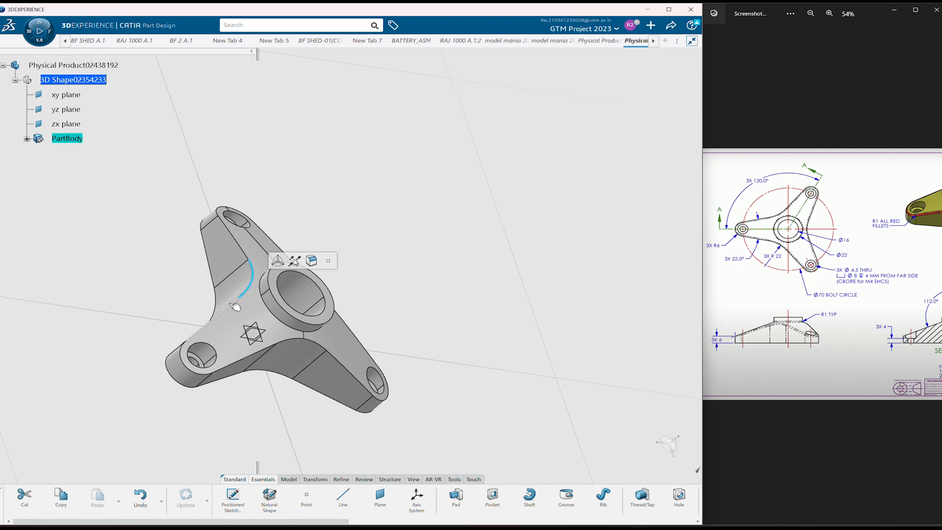
ctrl+click(223, 313)
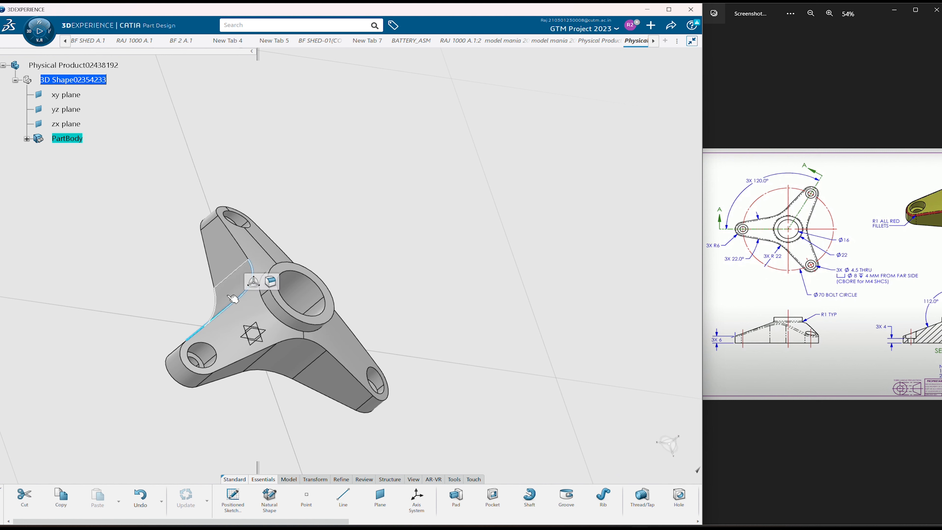
ctrl+click(244, 249)
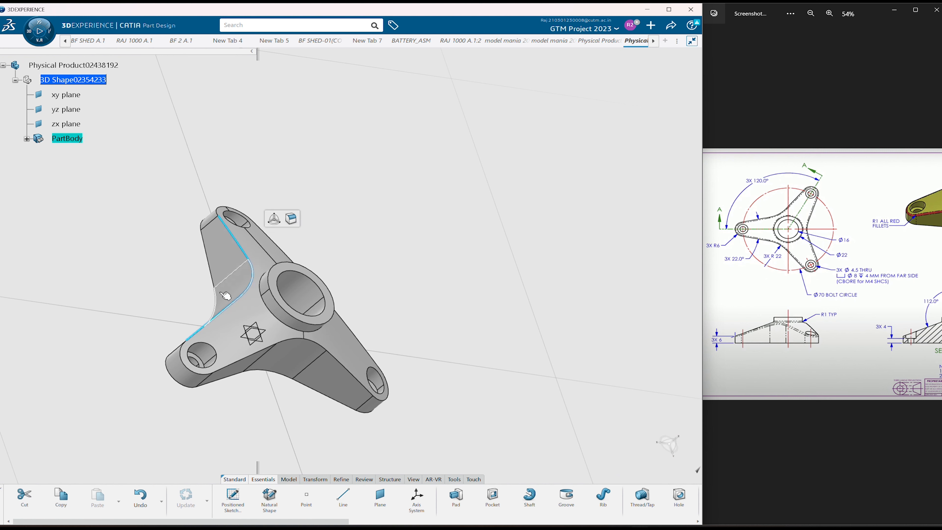
ctrl+click(181, 351)
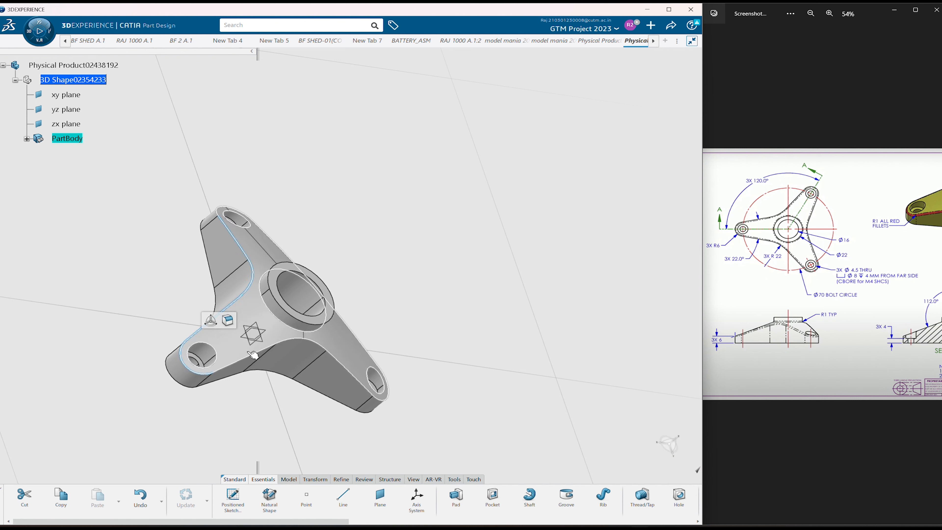
ctrl+click(295, 345)
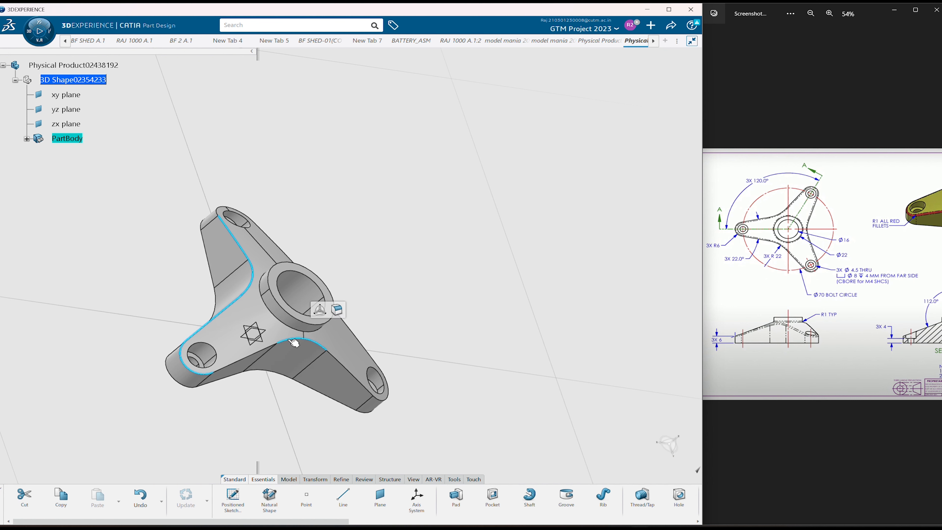
ctrl+click(259, 355)
ctrl+click(347, 368)
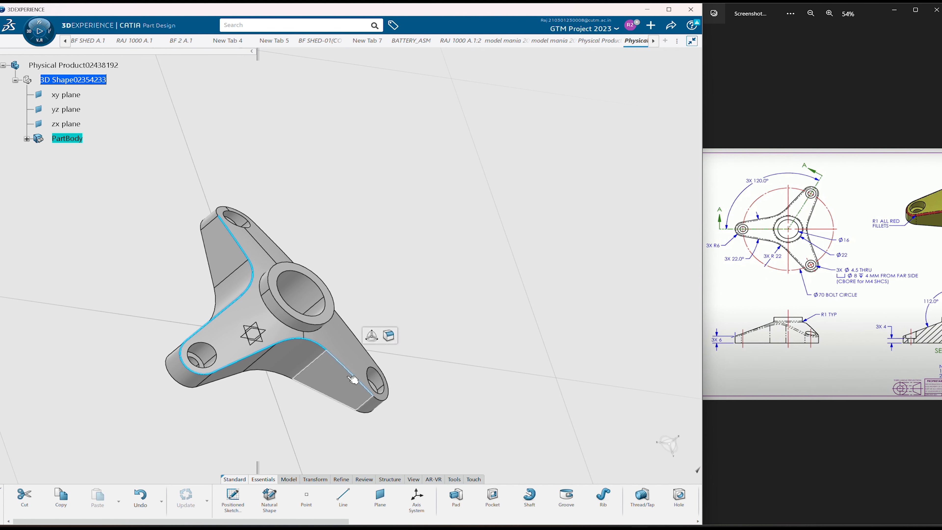
ctrl+click(387, 401)
Step: Add the remaining upper outline edges on the third side and the central boss's base edge to the edge selection
middle_drag(401, 312, 132, 420)
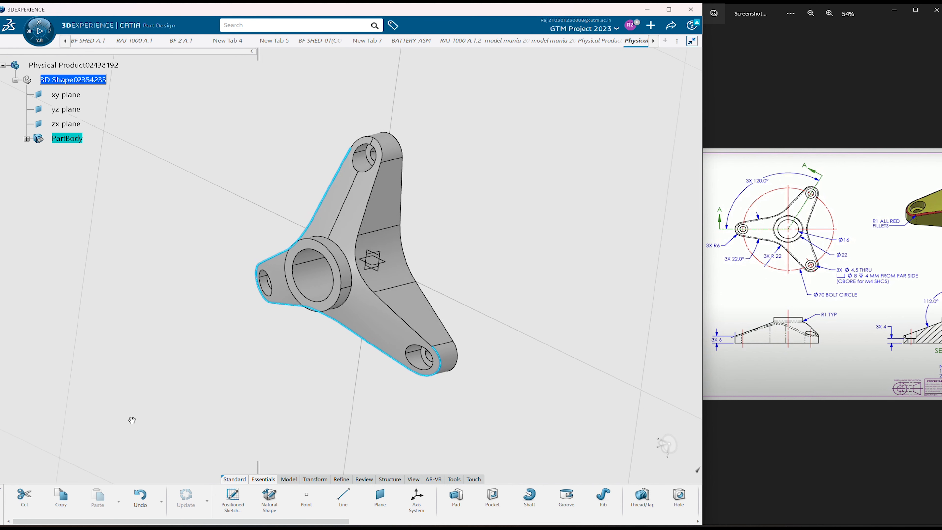
ctrl+click(367, 282)
ctrl+click(383, 303)
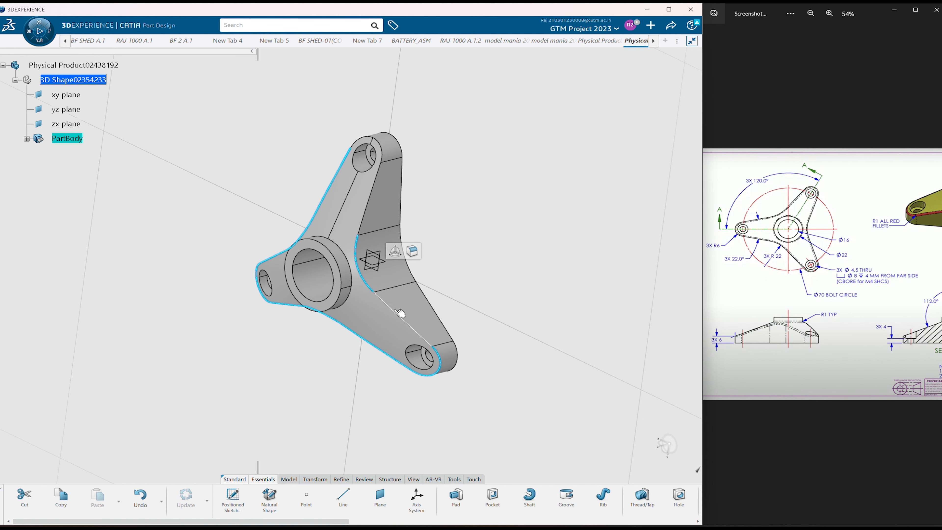
ctrl+click(406, 320)
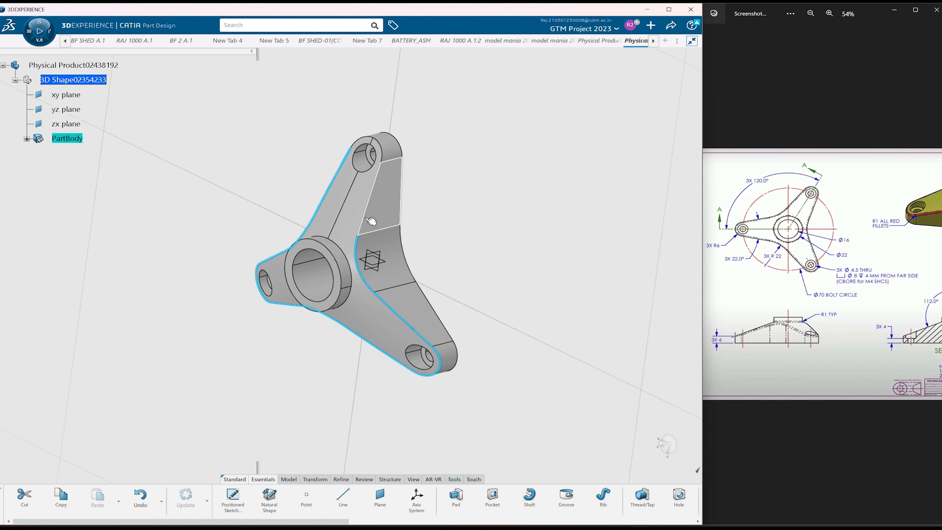
ctrl+click(367, 220)
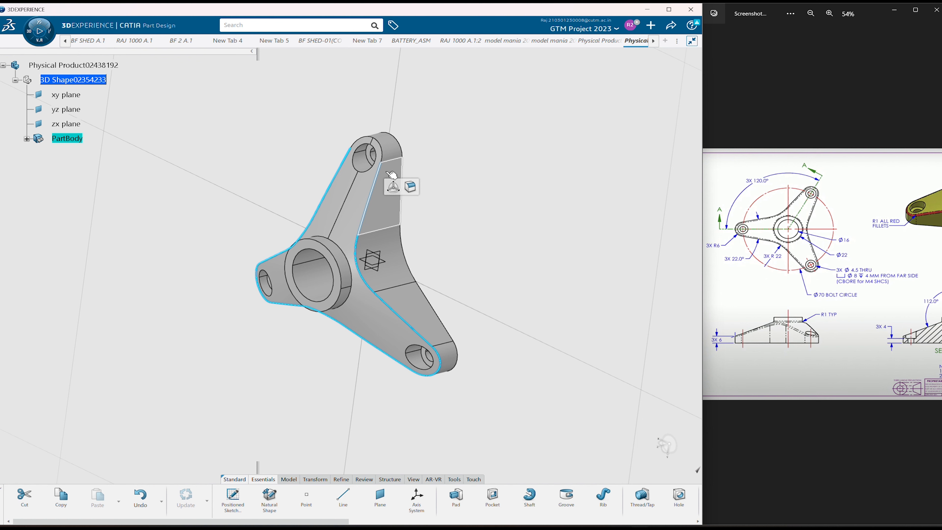
ctrl+click(382, 150)
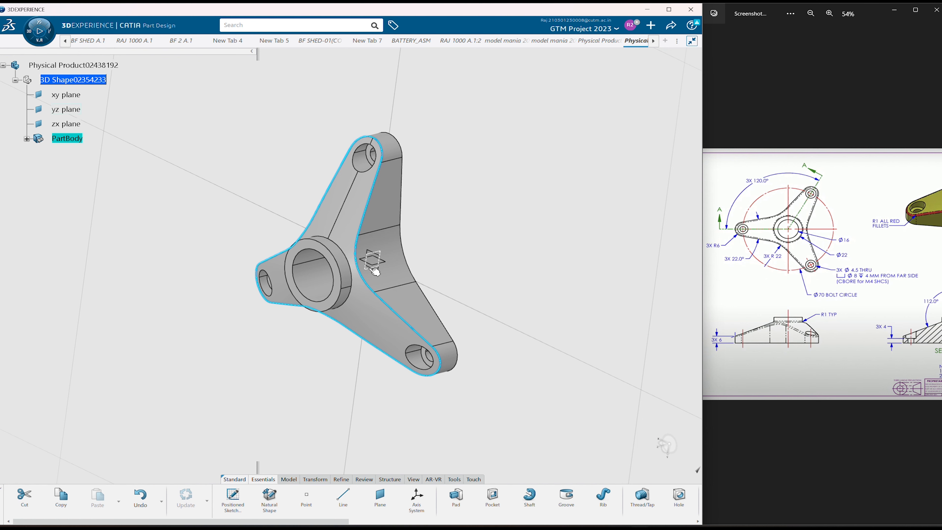
ctrl+click(357, 276)
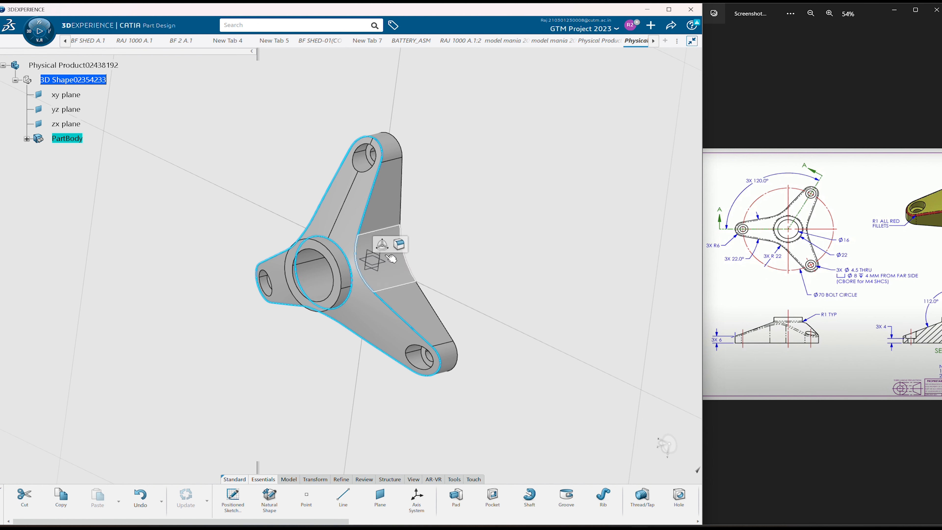
Step: Apply a constant 1 mm edge fillet to the selected outline and boss base edges, including the boss's top outer edge
click(401, 244)
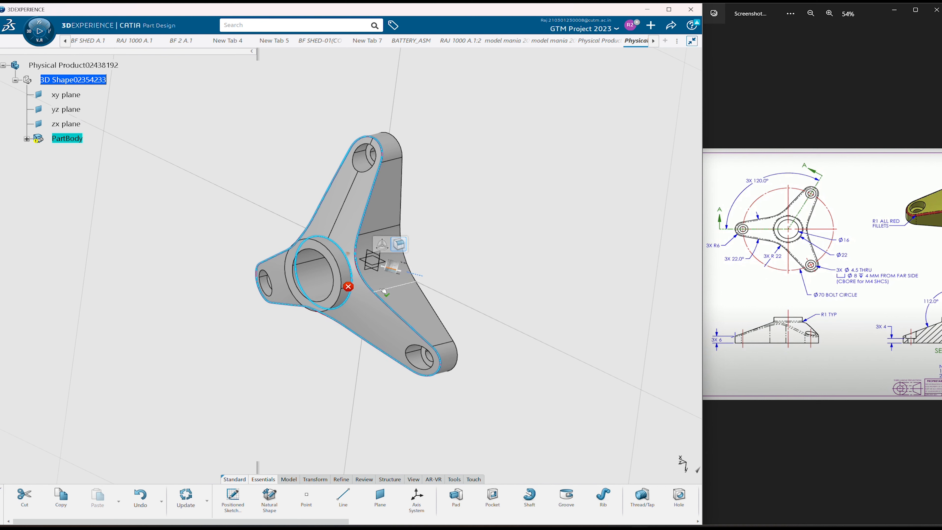
click(348, 286)
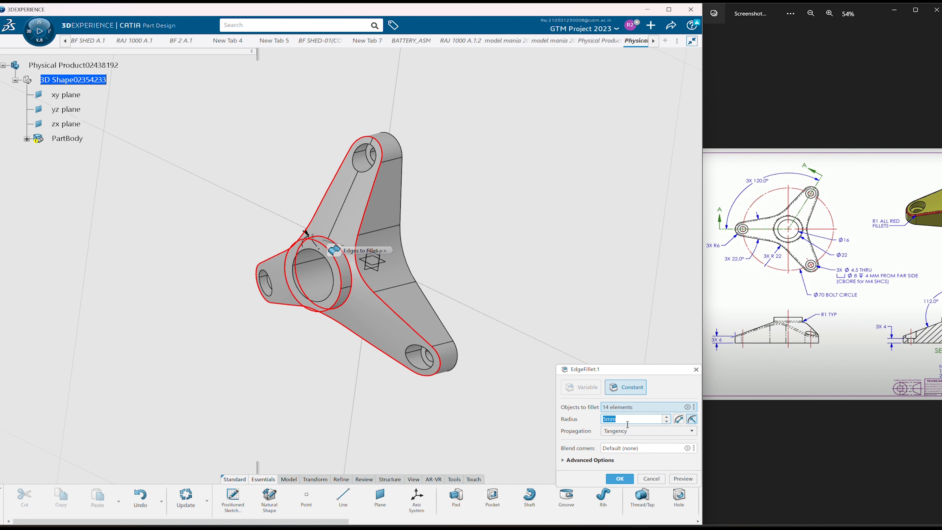
click(683, 479)
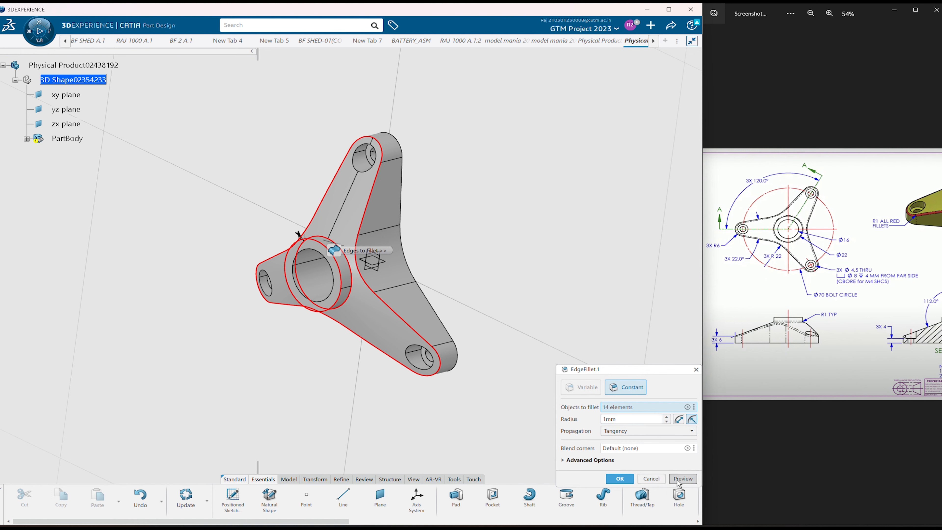
click(621, 479)
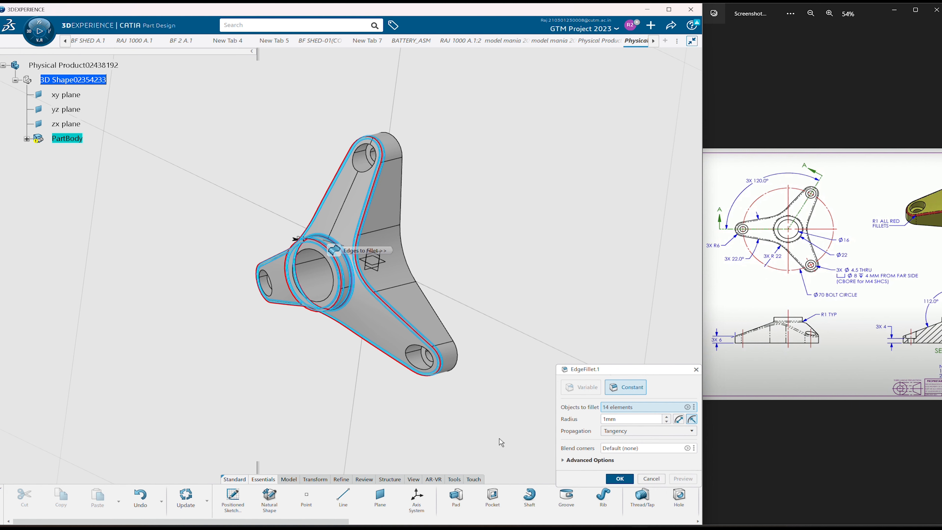
Step: Examine the fillets around the central boss and along the arm outlines from several angles
middle_drag(367, 403, 313, 361)
scroll(469, 301, up, 3)
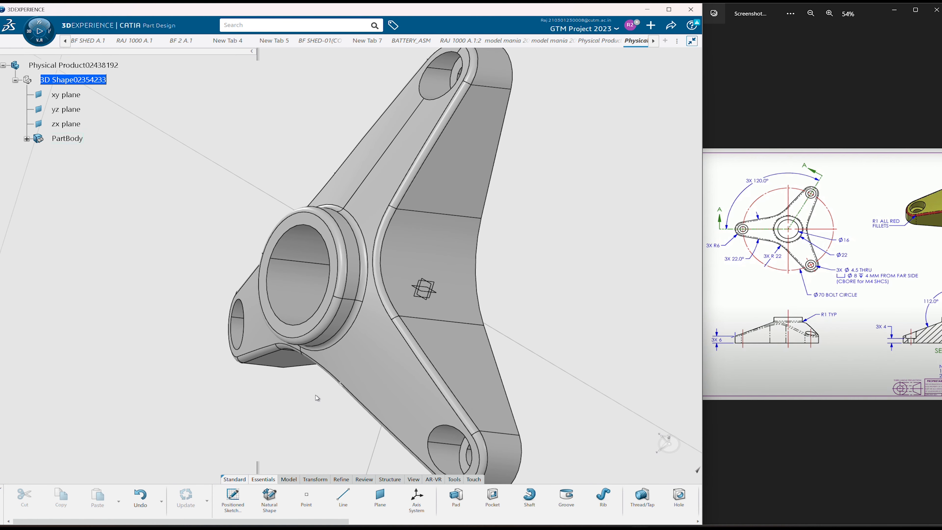
middle_drag(272, 419, 466, 326)
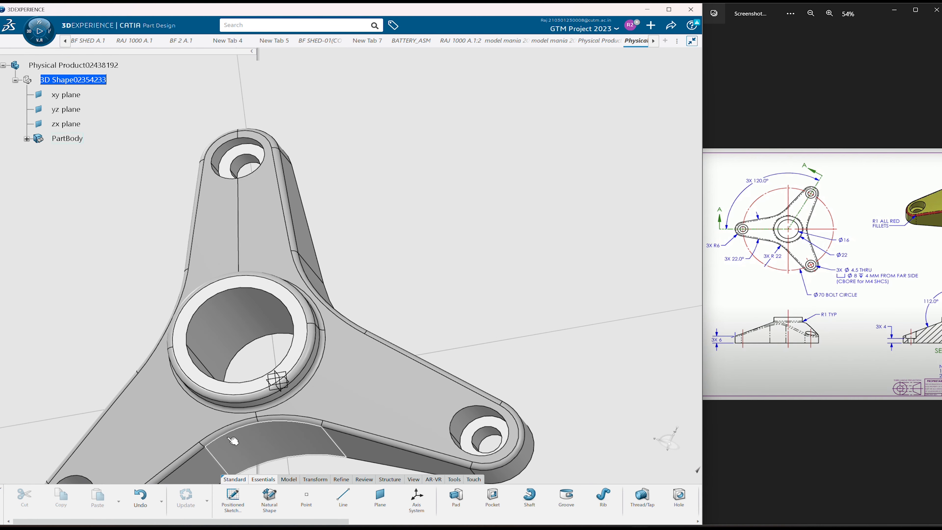
middle_drag(231, 440, 277, 374)
middle_drag(422, 382, 373, 275)
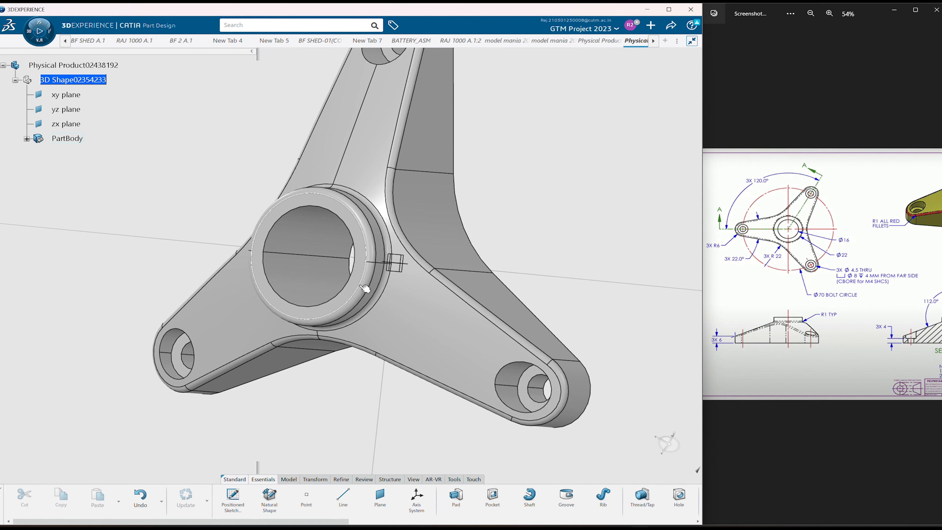
click(373, 274)
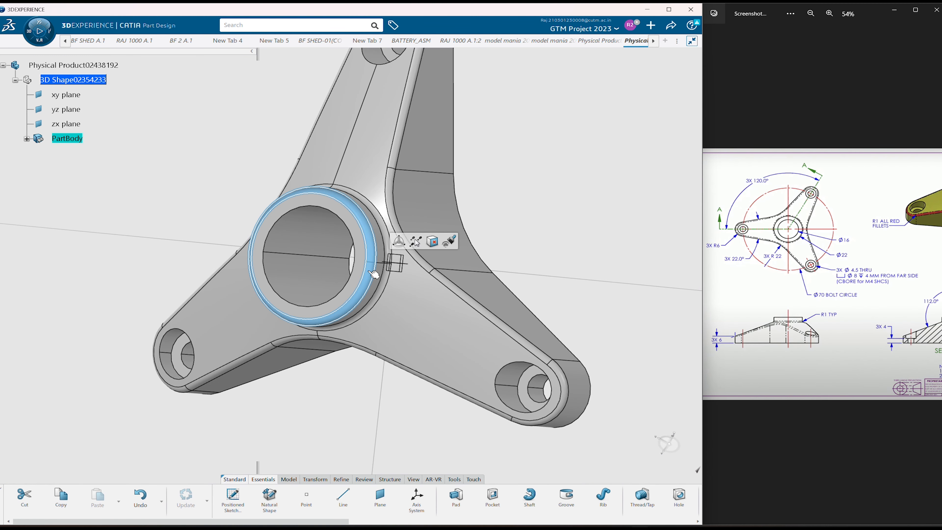
key(Escape)
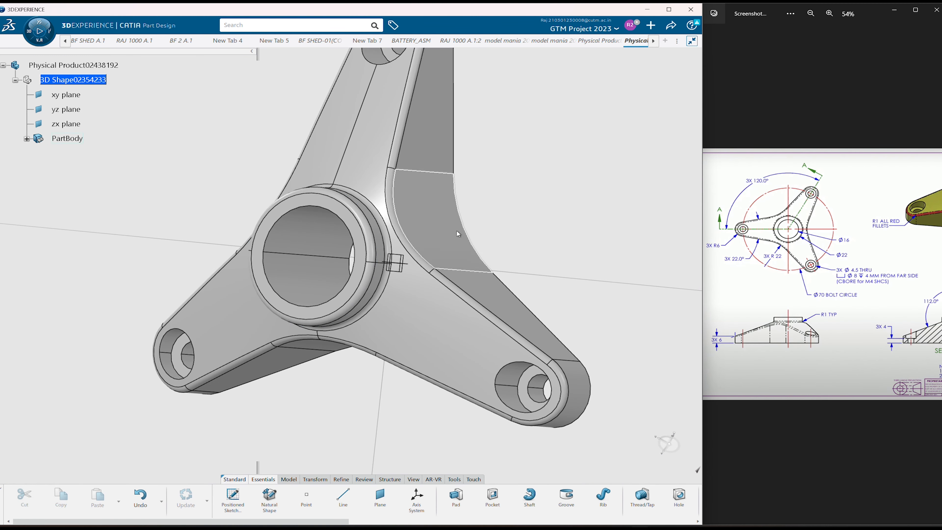
Step: Select the boss base fillet face and the outline fillet faces along two sides of the hub and around two arm ends
click(393, 242)
ctrl+click(402, 232)
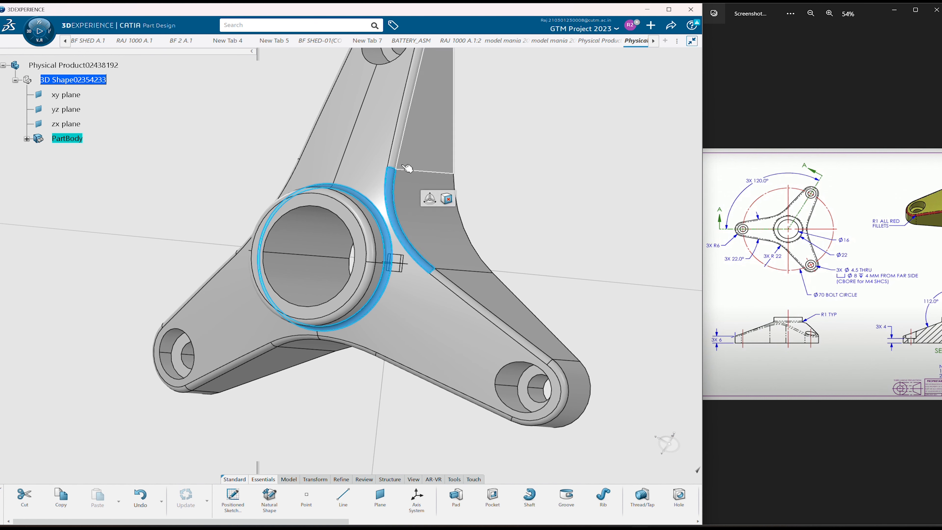
ctrl+click(402, 160)
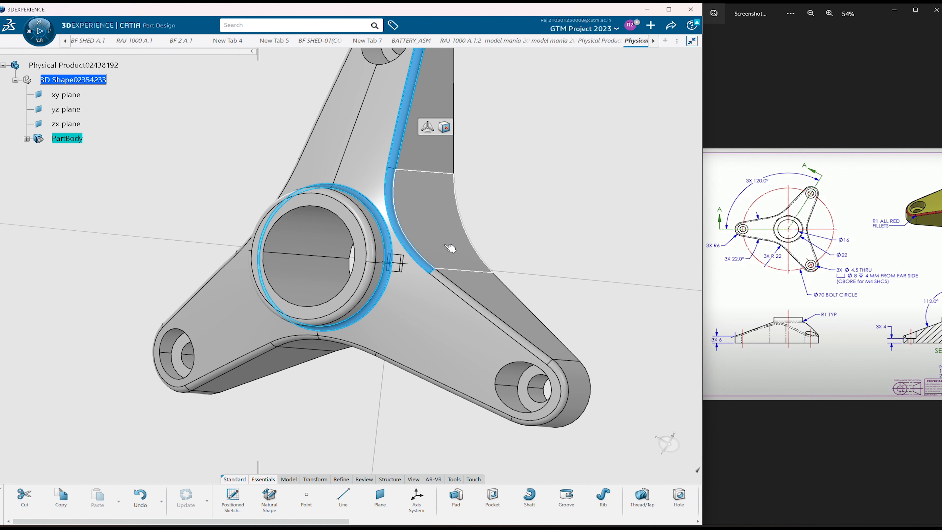
ctrl+click(490, 321)
ctrl+click(561, 379)
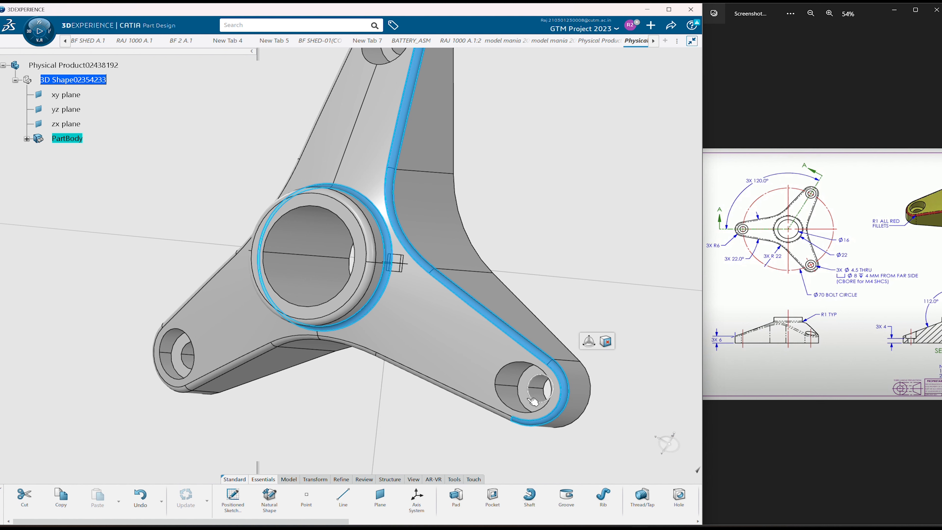
ctrl+click(495, 413)
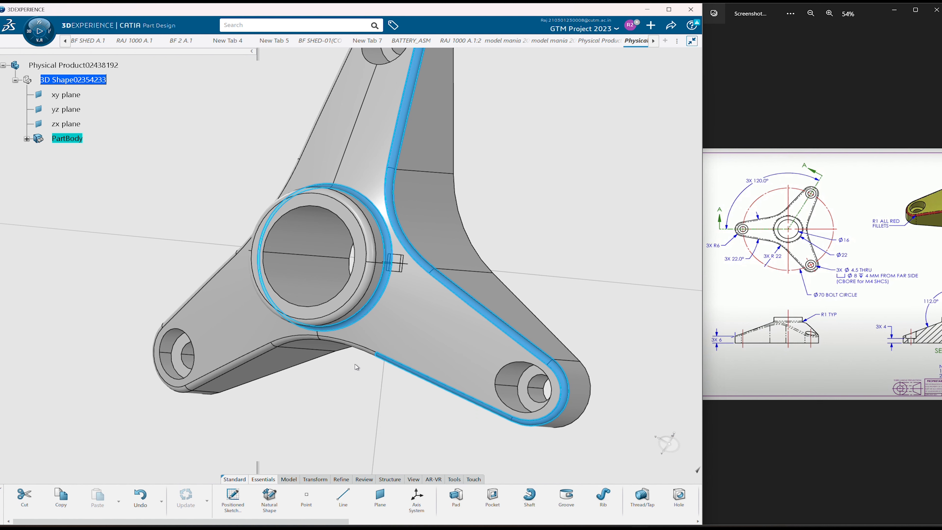
ctrl+click(355, 348)
ctrl+click(267, 355)
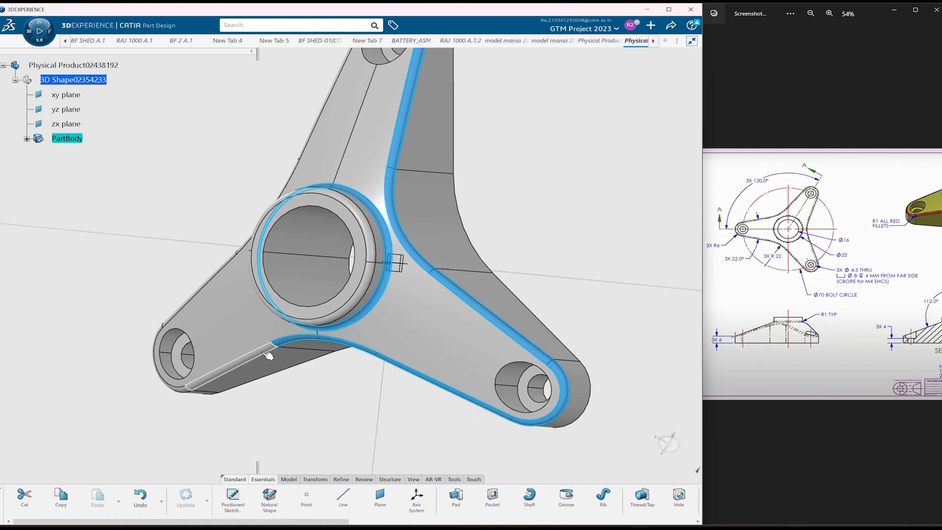
ctrl+click(184, 392)
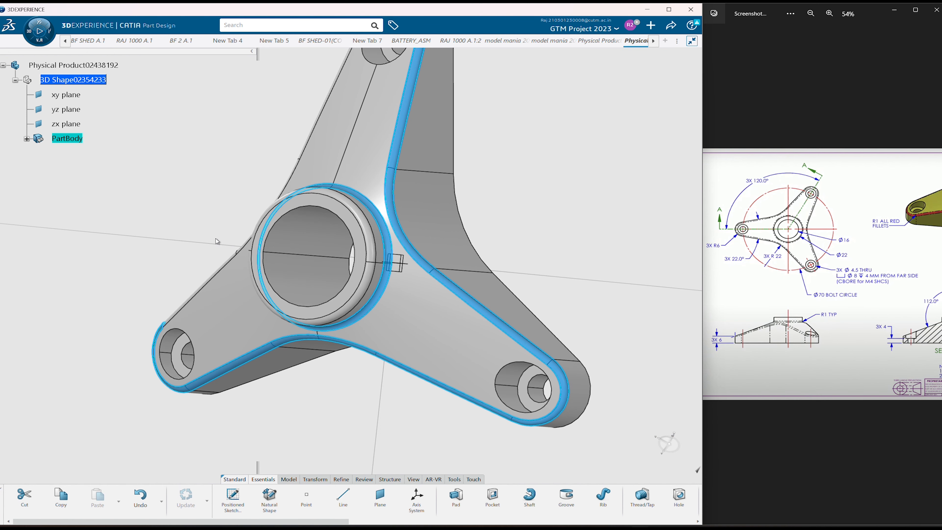
Step: Add the fillet faces on the third side and around the remaining arm end to the face selection
mouse_move(217, 241)
middle_down()
mouse_move(541, 338)
mouse_move(393, 298)
middle_up()
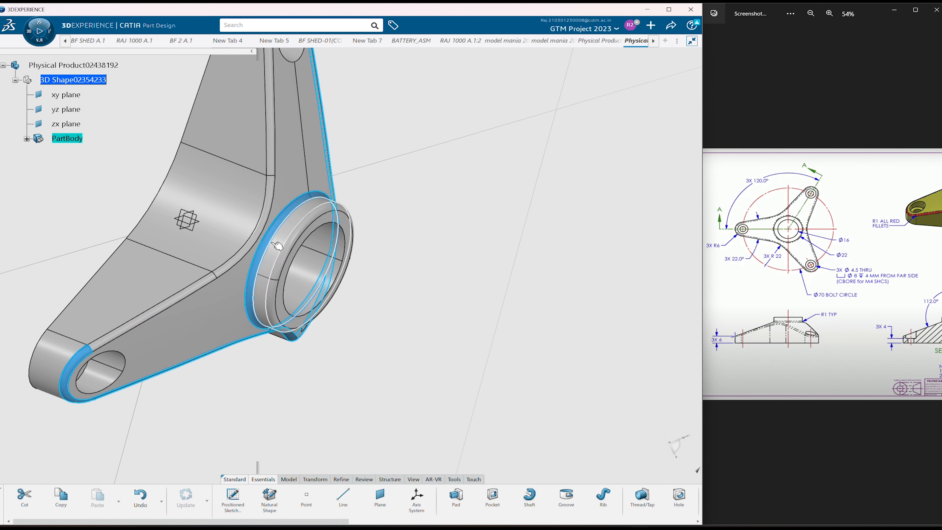
ctrl+click(264, 236)
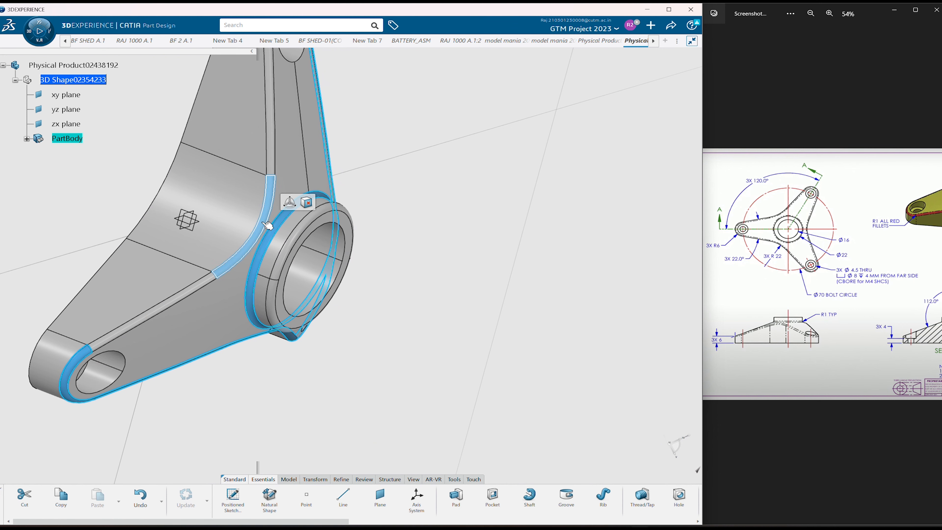
ctrl+click(275, 165)
ctrl+click(194, 294)
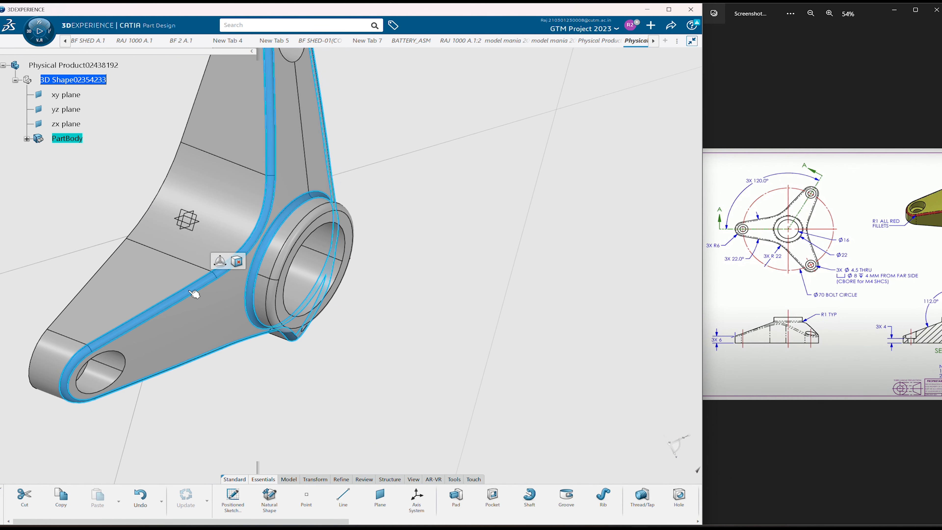
middle_drag(460, 214, 518, 393)
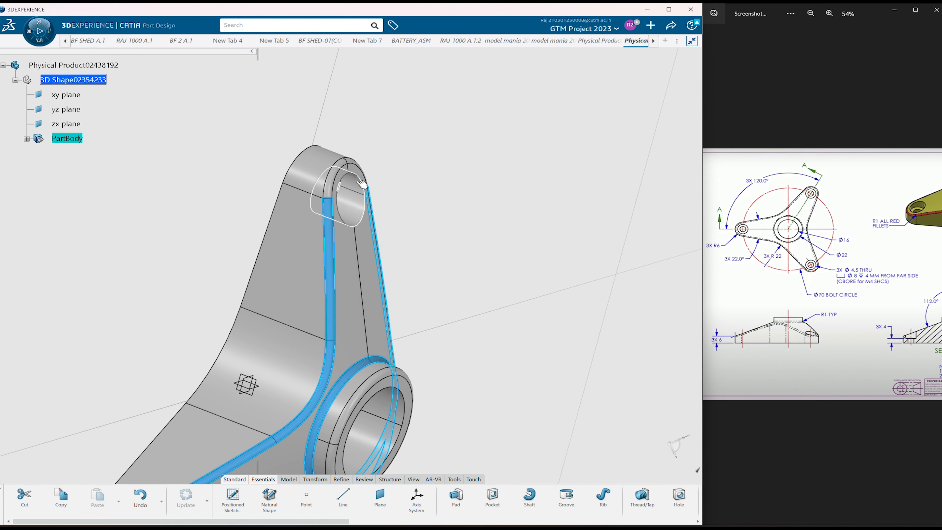
ctrl+click(347, 166)
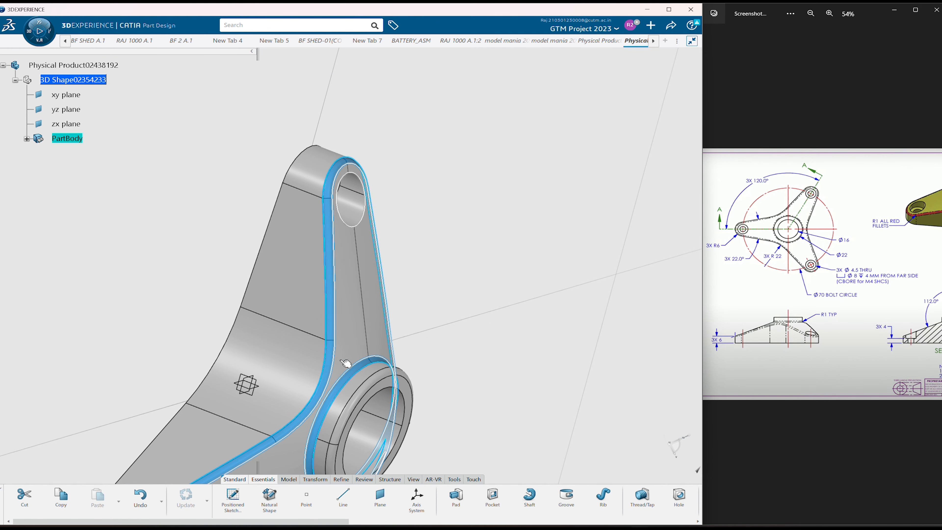
ctrl+click(334, 329)
Step: Colour the selected outline and boss base fillet faces red and check the hub with the selection cleared
right_click(331, 326)
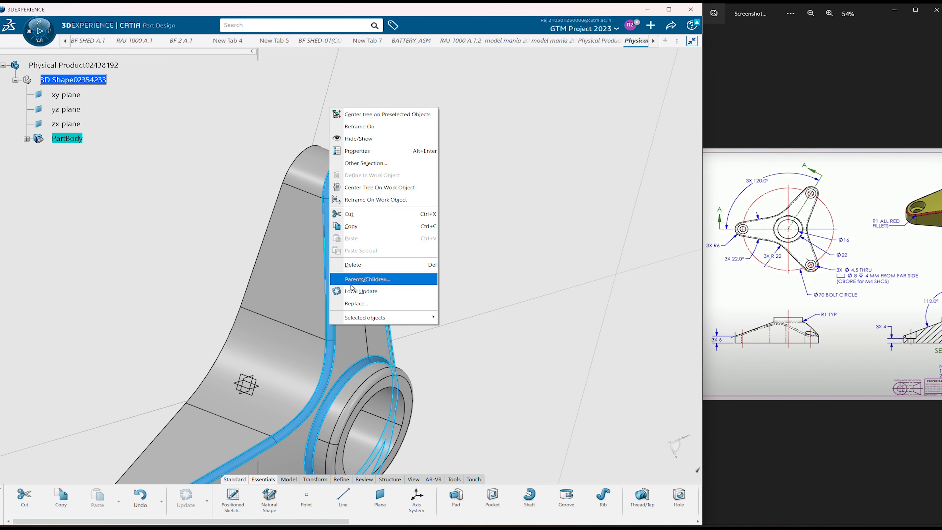
click(378, 152)
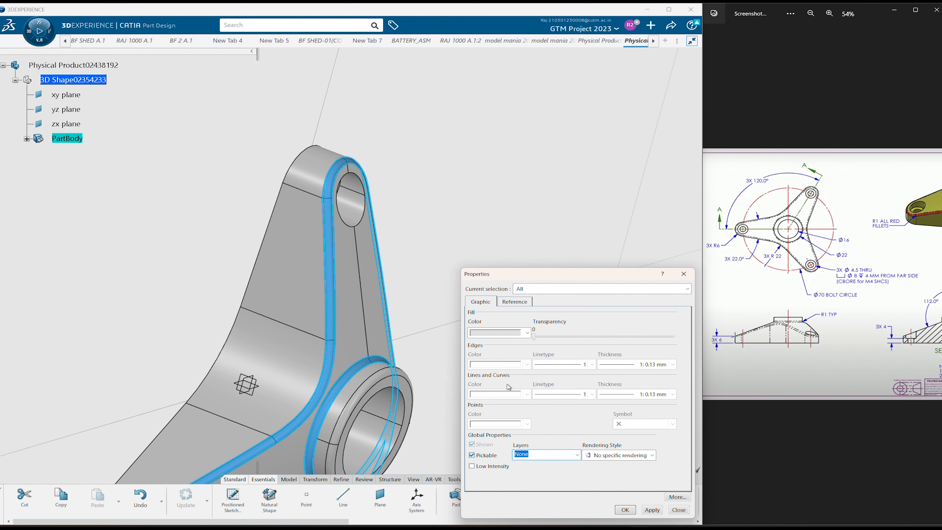
click(522, 334)
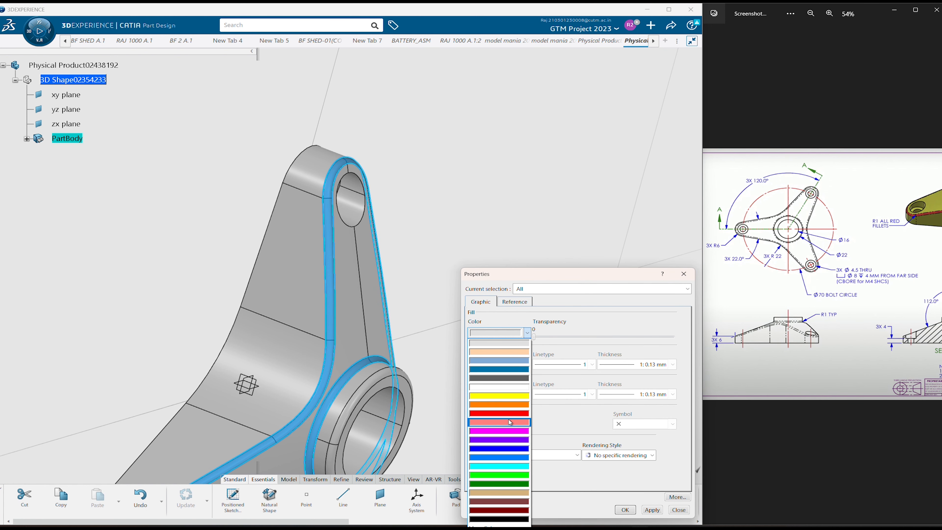
click(508, 413)
click(626, 510)
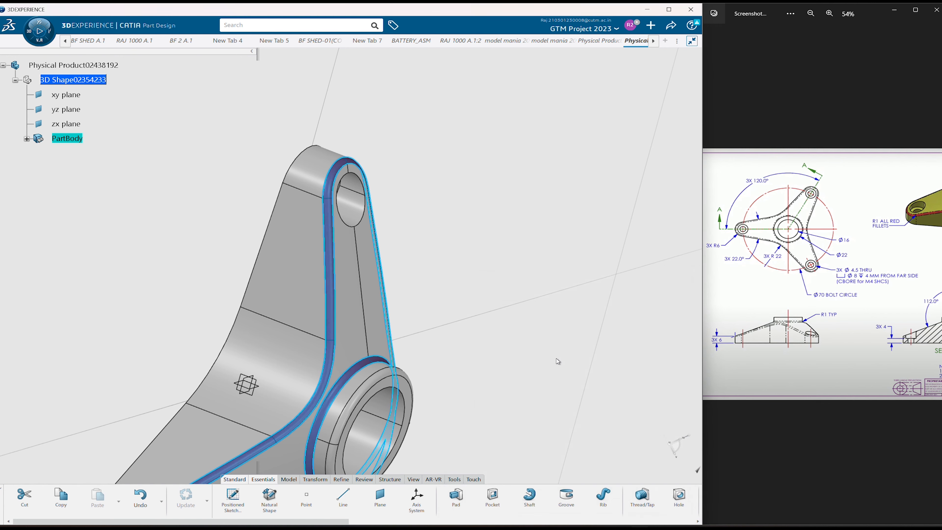
click(527, 325)
middle_drag(524, 431, 534, 329)
middle_drag(468, 422, 418, 373)
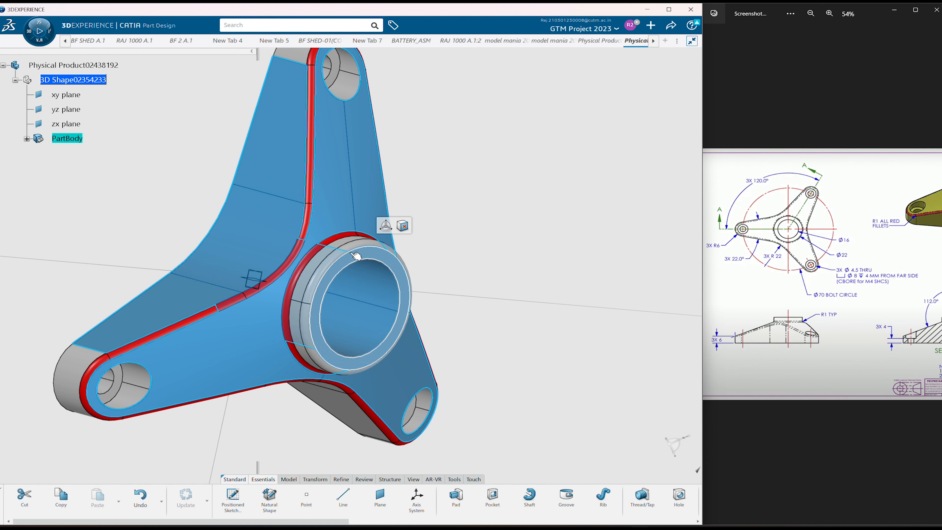
middle_drag(484, 303, 339, 307)
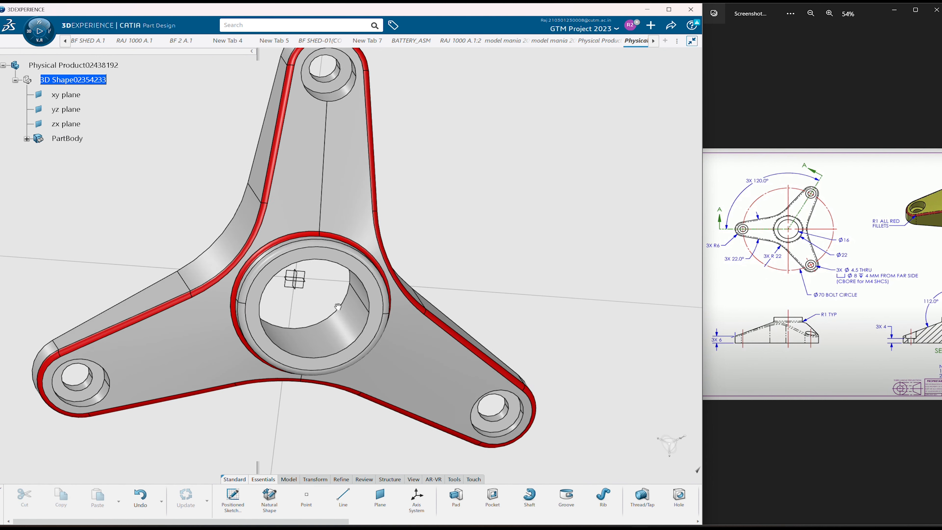
Step: Find the edge fillet that includes the boss's top outer edge and delete EdgeFillet.1 from the PartBody
click(355, 255)
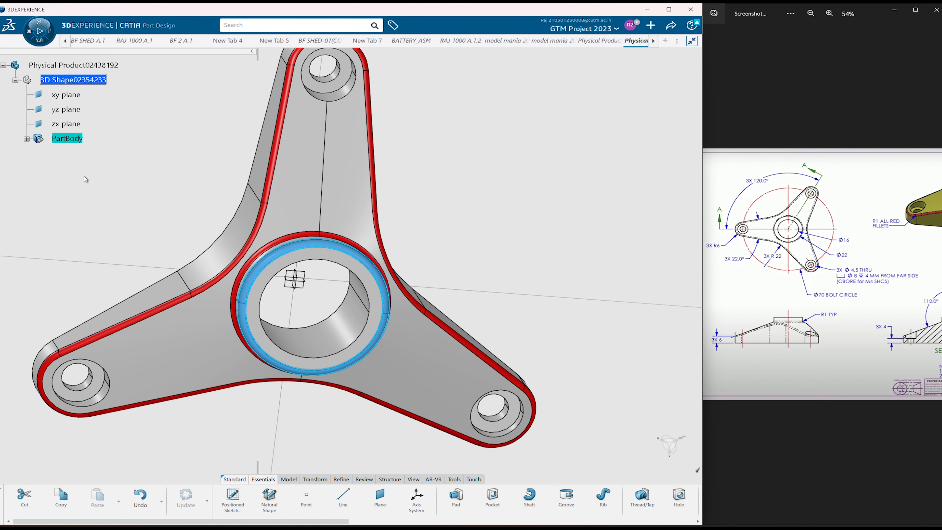
click(27, 139)
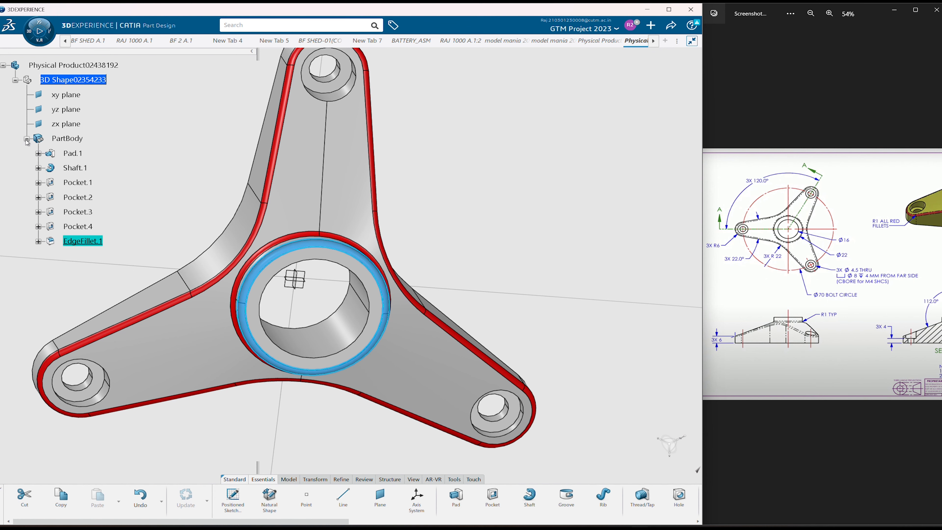
right_click(90, 241)
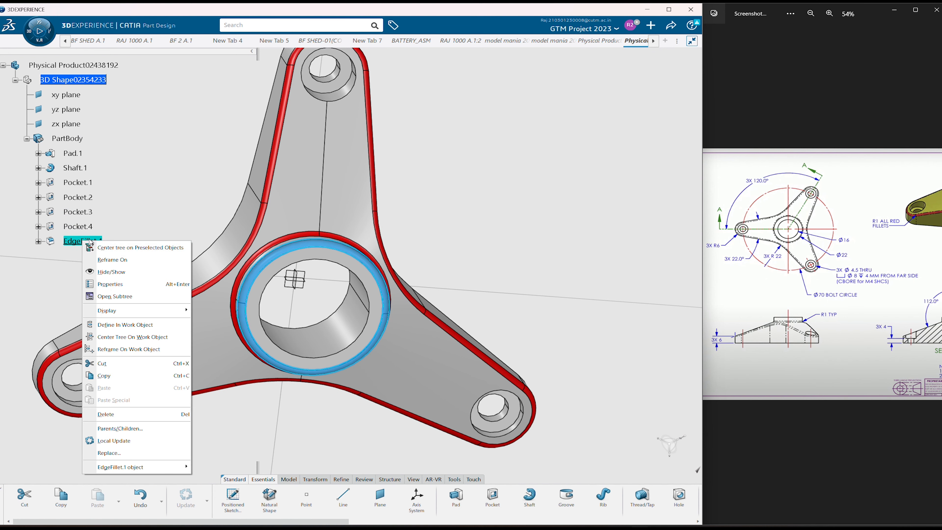
click(147, 414)
Step: Select the upper outline edges along one concave side of the hub and around the adjoining arm end
middle_drag(297, 433, 478, 410)
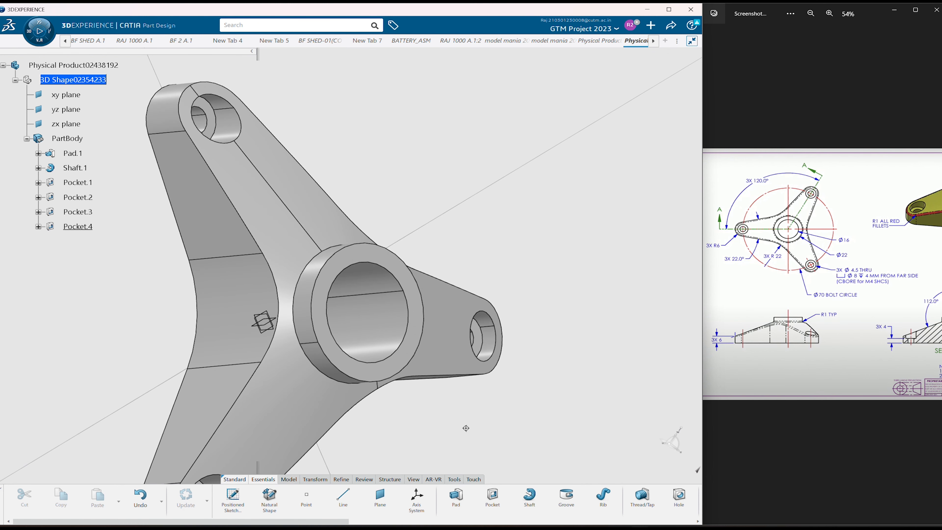
scroll(466, 427, up, 5)
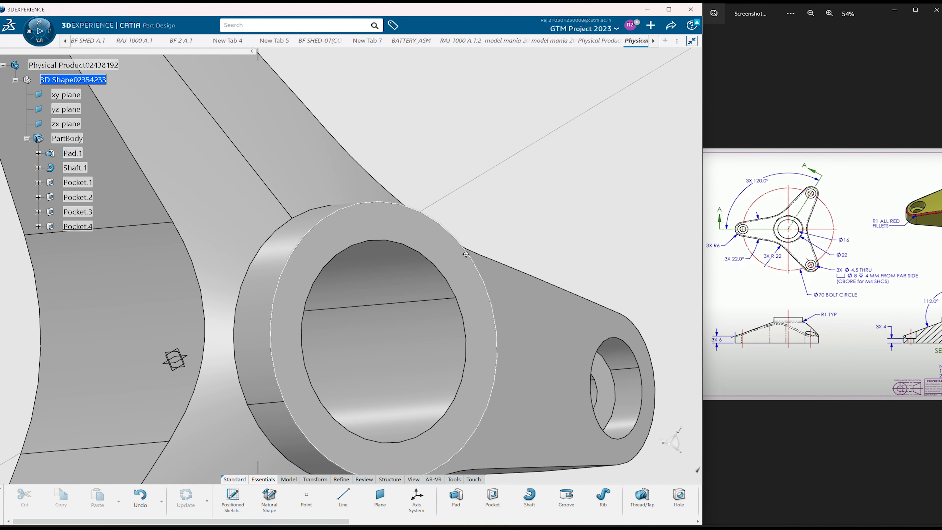
middle_drag(466, 254, 497, 236)
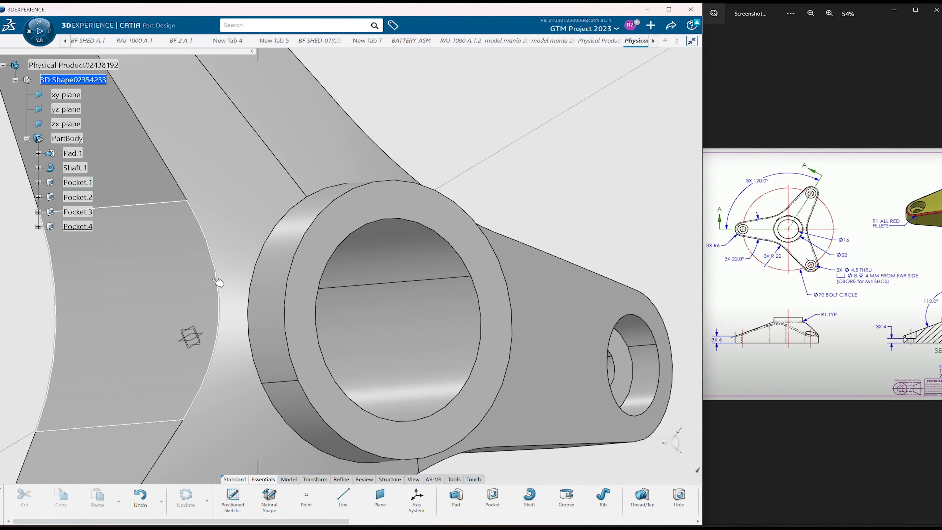
click(221, 283)
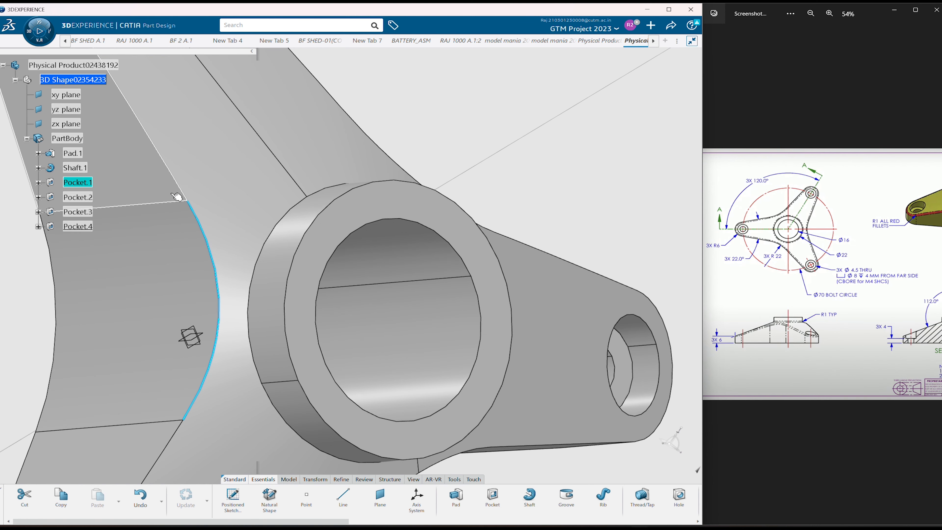
ctrl+click(182, 189)
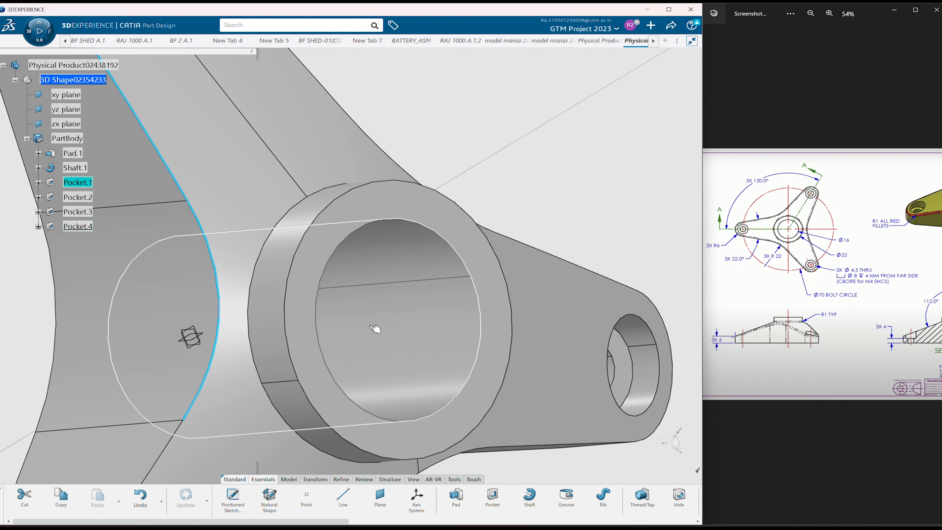
ctrl+middle_drag(582, 108, 582, 150)
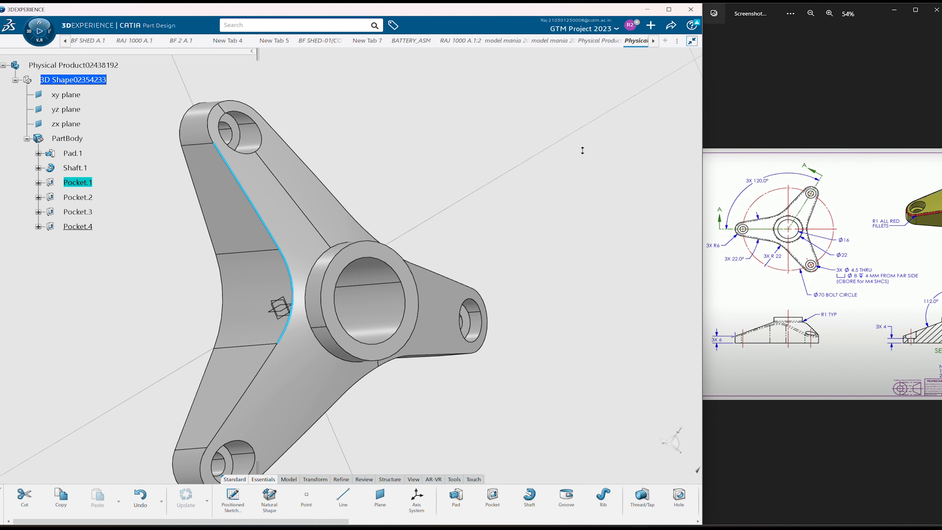
ctrl+click(236, 406)
ctrl+click(200, 464)
Step: Add the outline edges along the second side, around the next arm end and along its far straight edge to the selection
ctrl+middle_drag(305, 427, 206, 230)
ctrl+click(147, 265)
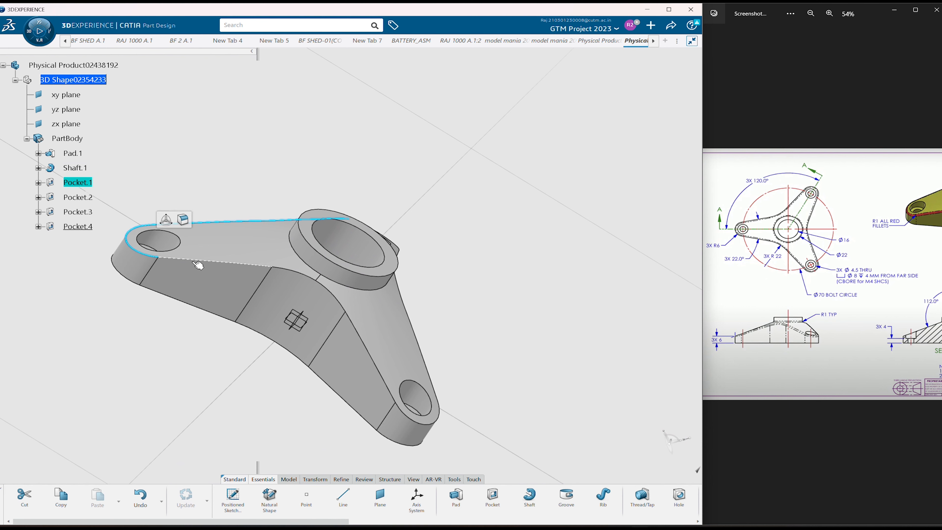
ctrl+click(300, 274)
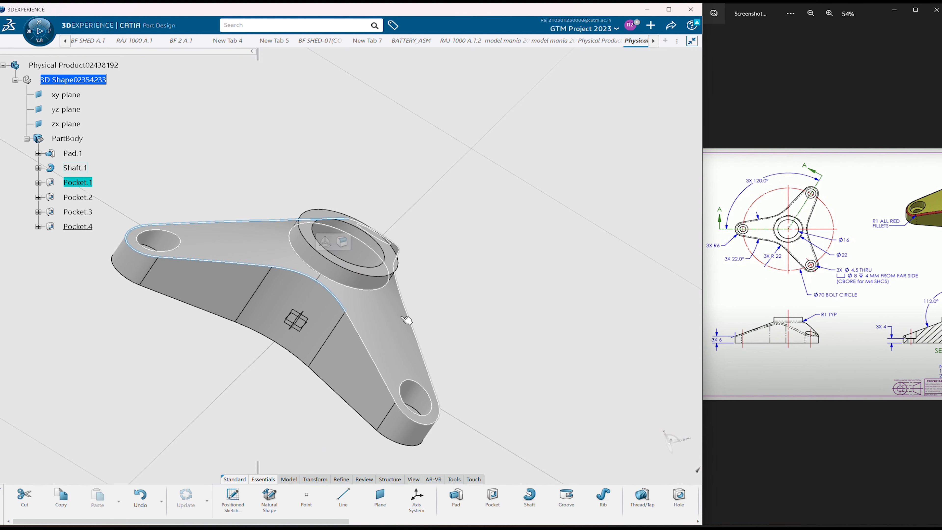
ctrl+click(368, 345)
ctrl+click(437, 409)
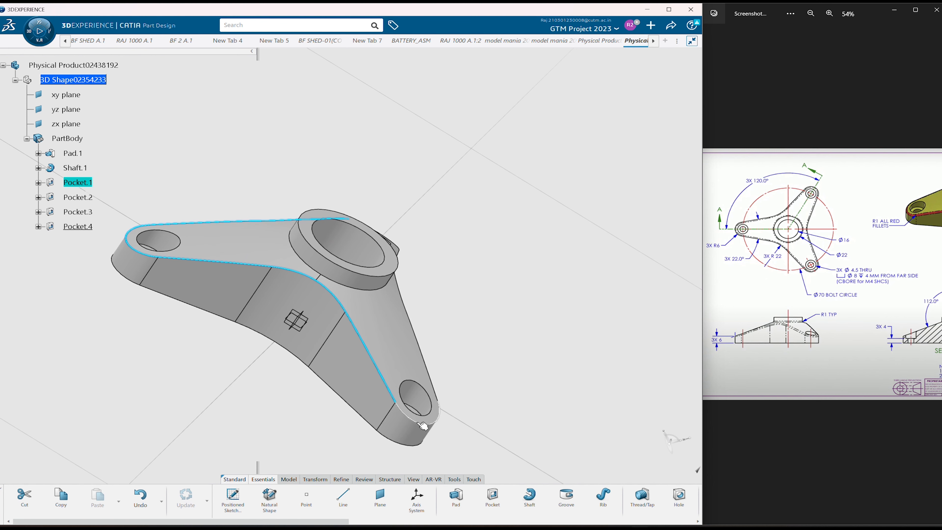
ctrl+click(436, 384)
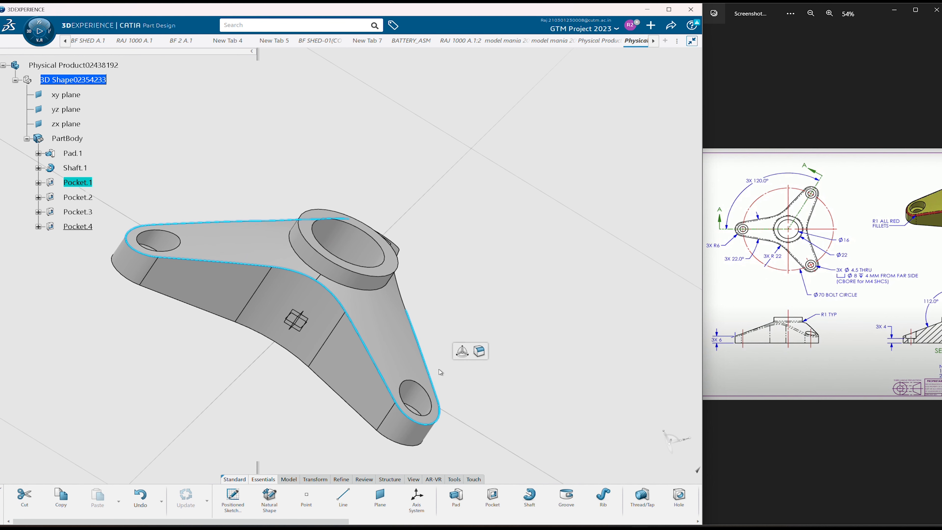
Step: Complete the outline selection with the third side's remaining edges and the edge around the last arm end
middle_drag(451, 284, 398, 306)
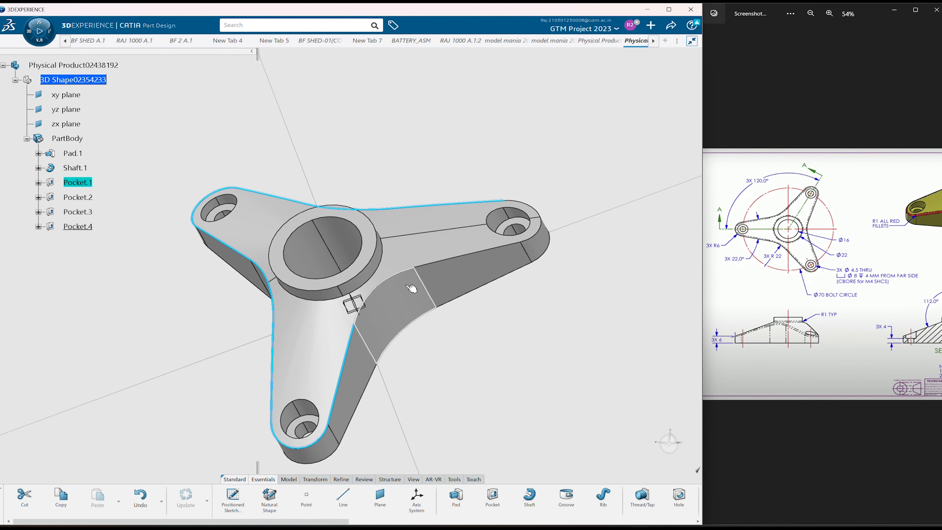
ctrl+click(387, 284)
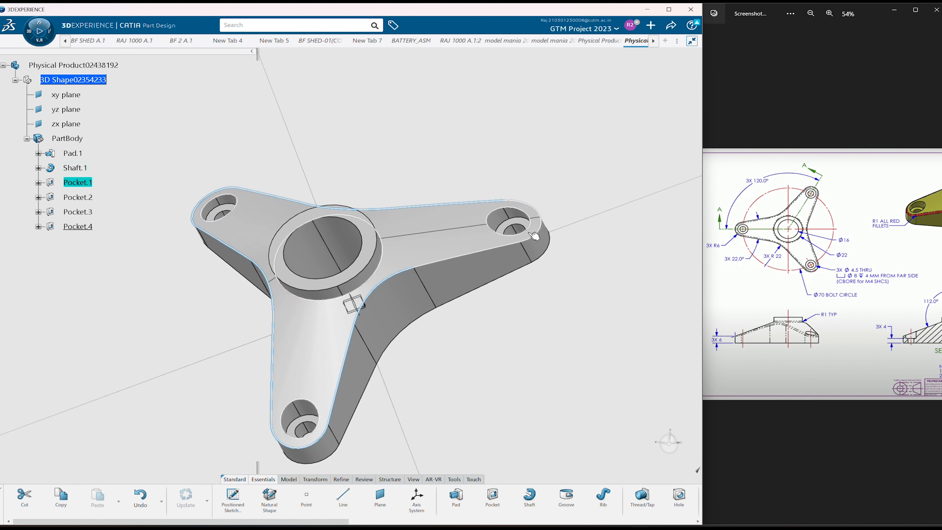
ctrl+click(487, 252)
Step: Apply a 1 mm edge fillet to the selected upper outline edges of the hub
right_click(487, 252)
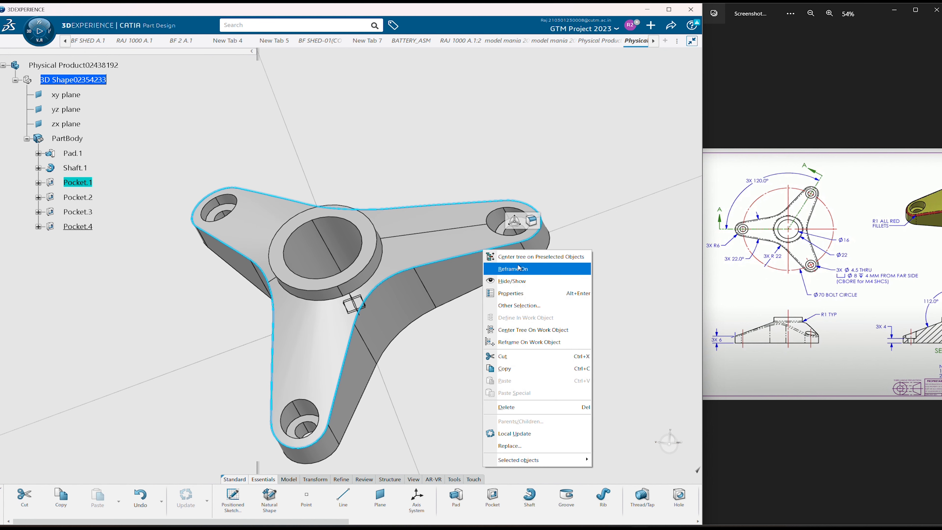
click(651, 231)
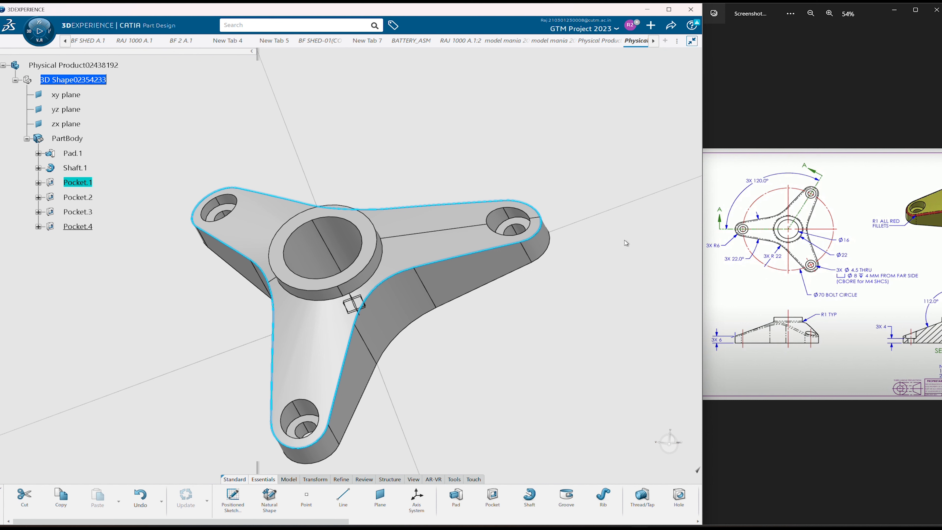
right_click(500, 251)
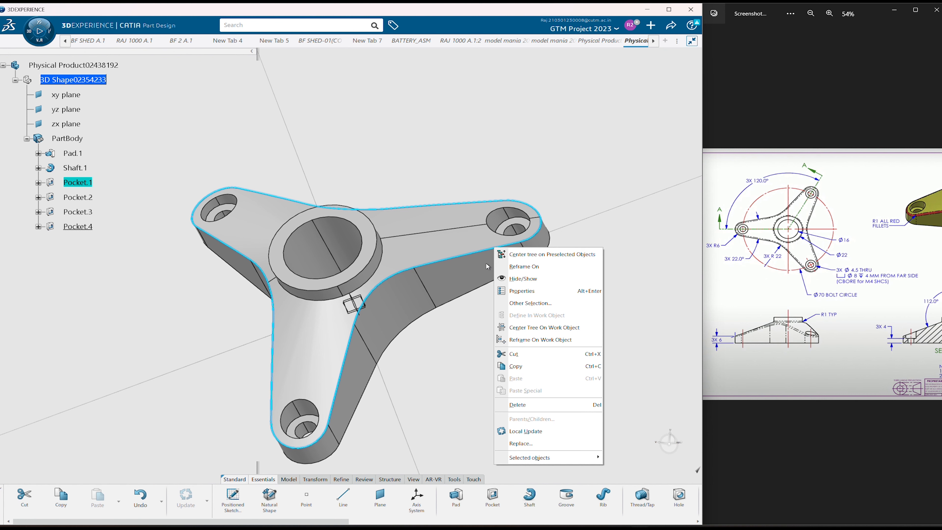
click(481, 254)
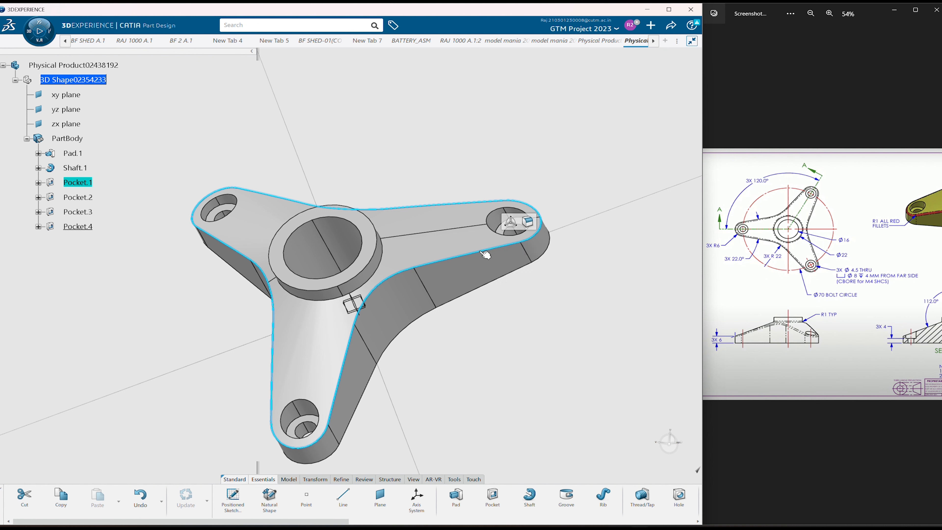
click(530, 223)
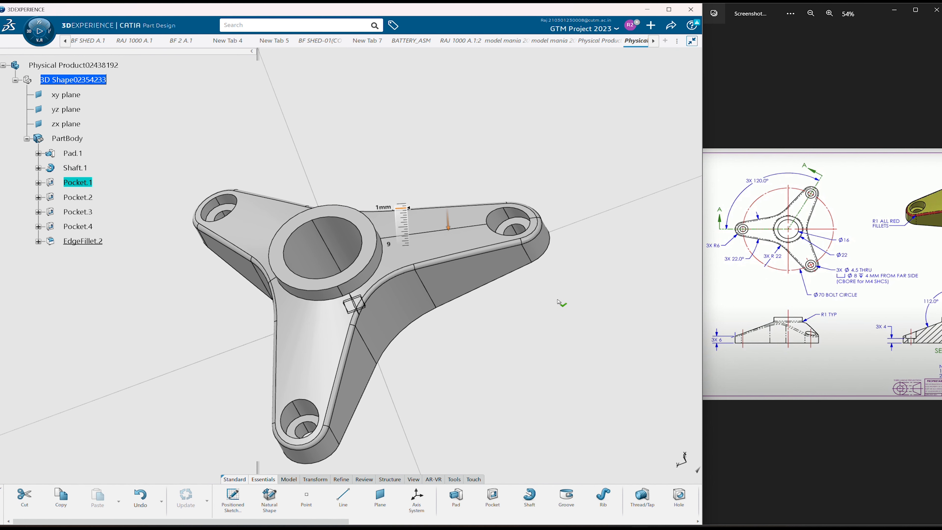
click(558, 302)
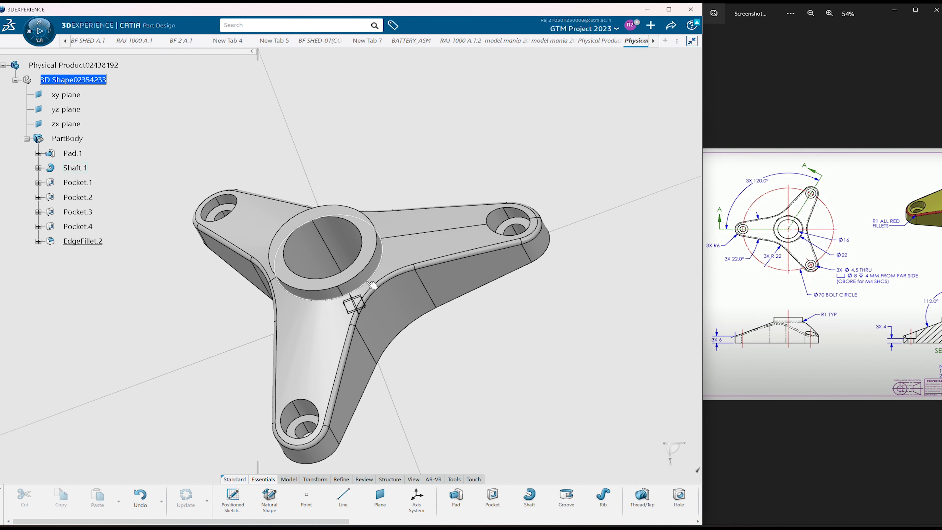
Step: Apply a 1 mm edge fillet to the base edge of the central boss
click(373, 276)
click(430, 253)
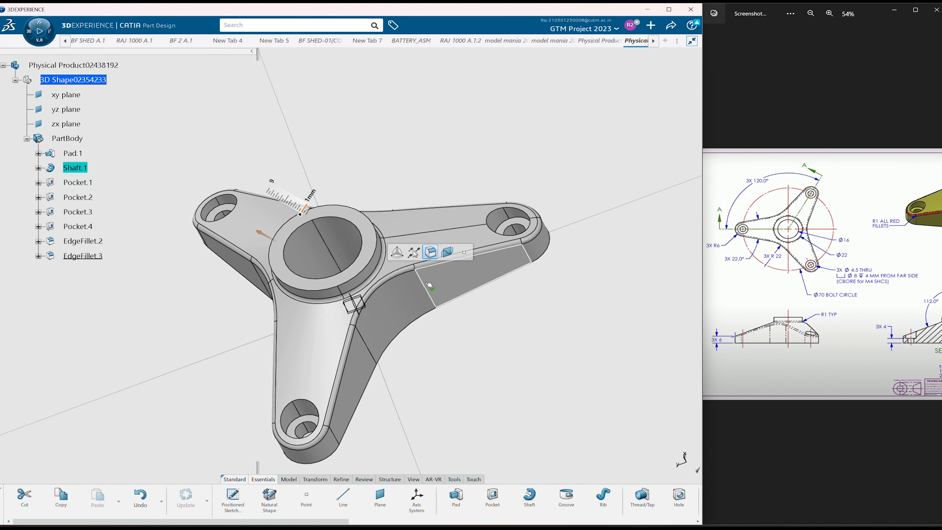
click(505, 347)
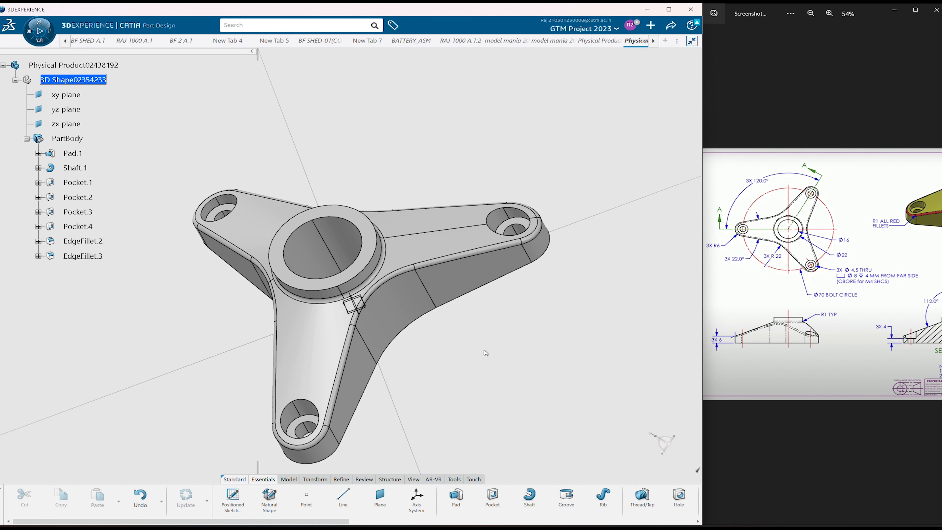
Step: Select the red-to-colour outline fillet faces around two arm ends and between them, plus the fillet face at the boss base
click(347, 374)
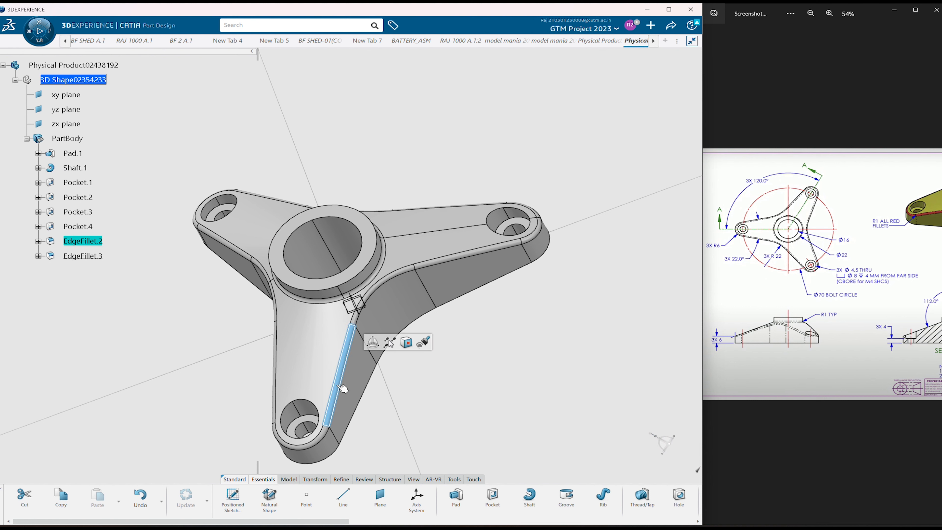
ctrl+click(279, 411)
ctrl+click(371, 297)
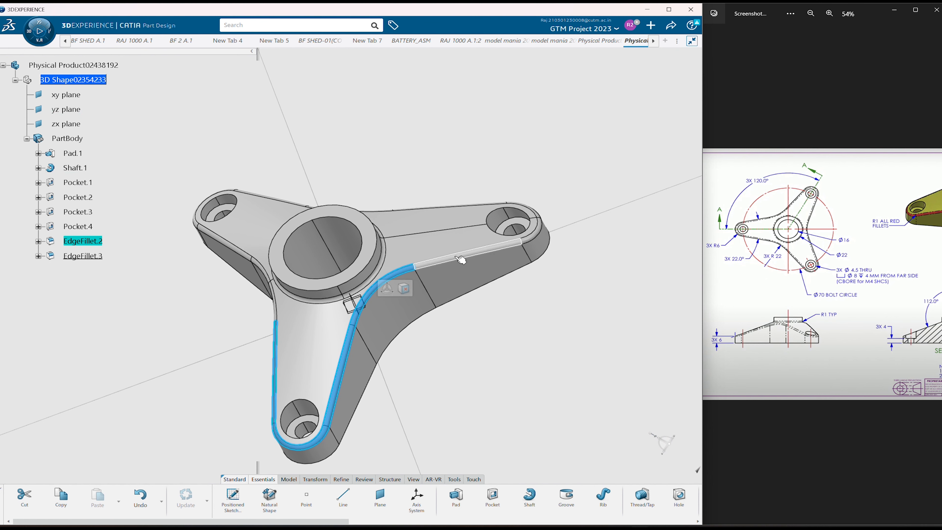
ctrl+click(458, 262)
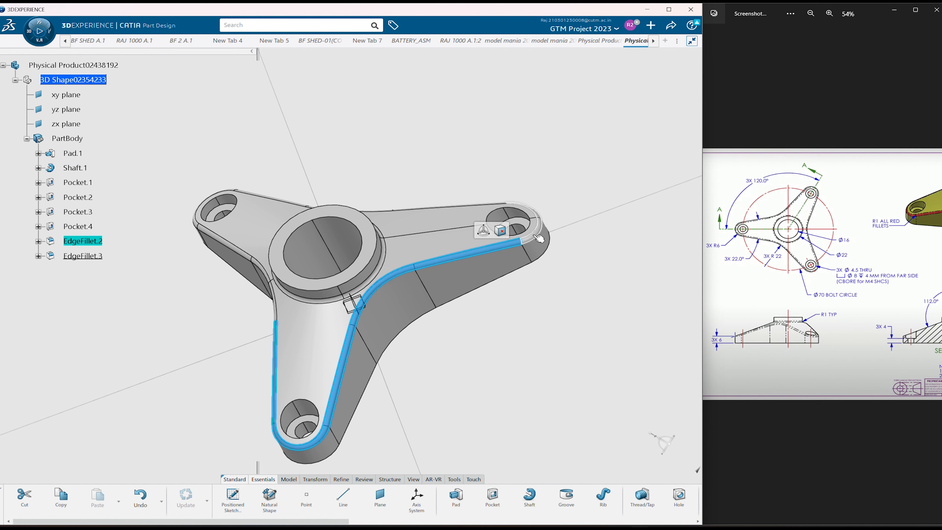
ctrl+click(538, 238)
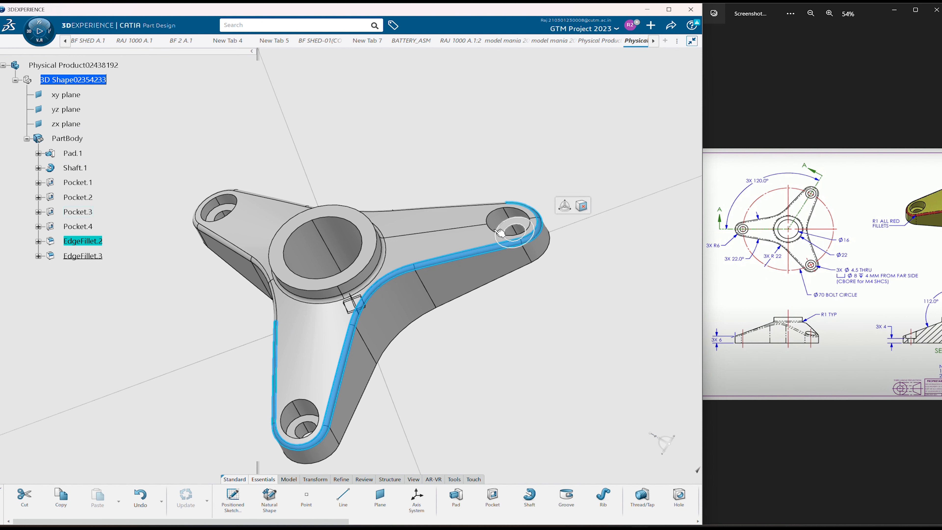
ctrl+click(349, 301)
Step: Add the remaining outline fillet faces along the other sides and around the third arm end to the selection
middle_drag(431, 179, 435, 284)
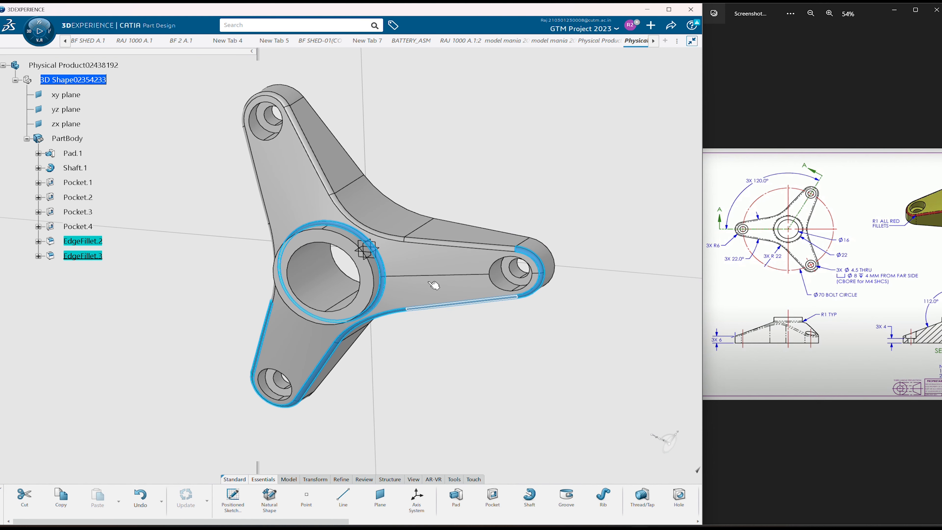
ctrl+click(443, 246)
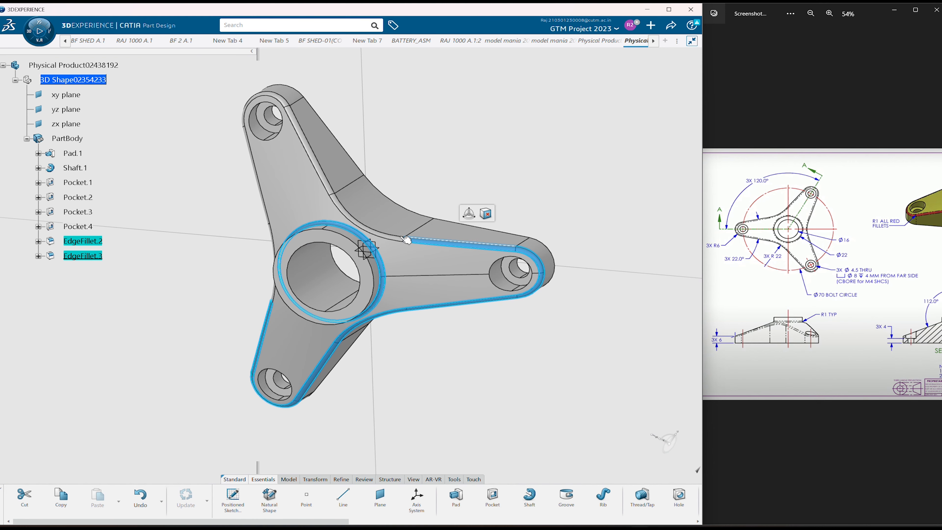
ctrl+click(336, 196)
middle_drag(233, 243, 347, 192)
ctrl+click(348, 189)
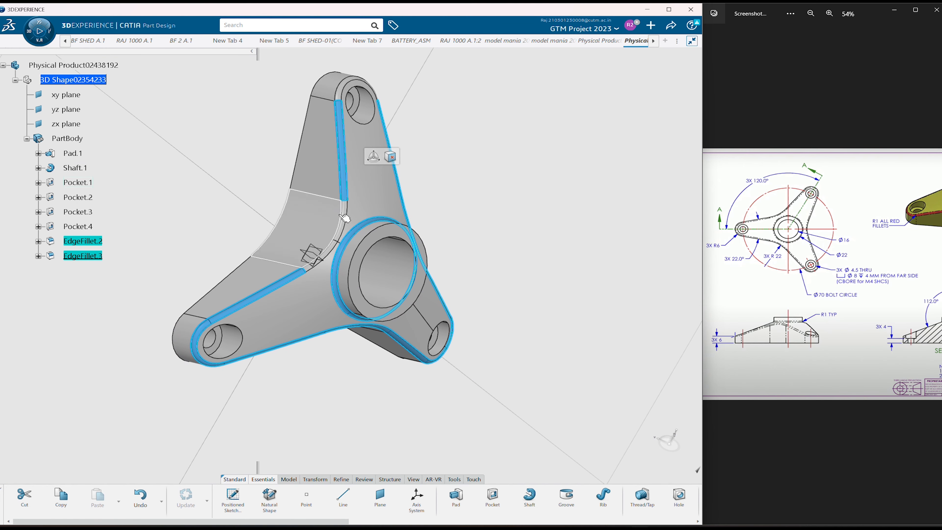
ctrl+click(348, 222)
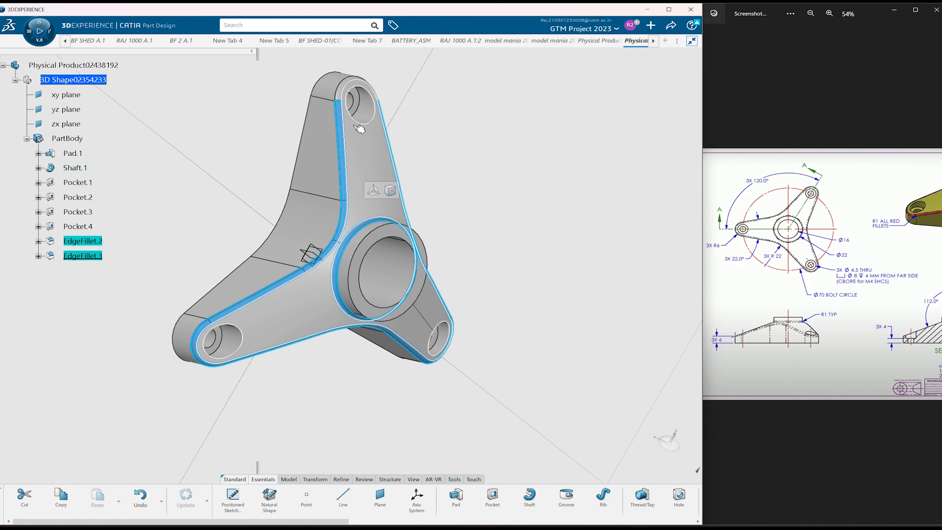
ctrl+click(352, 86)
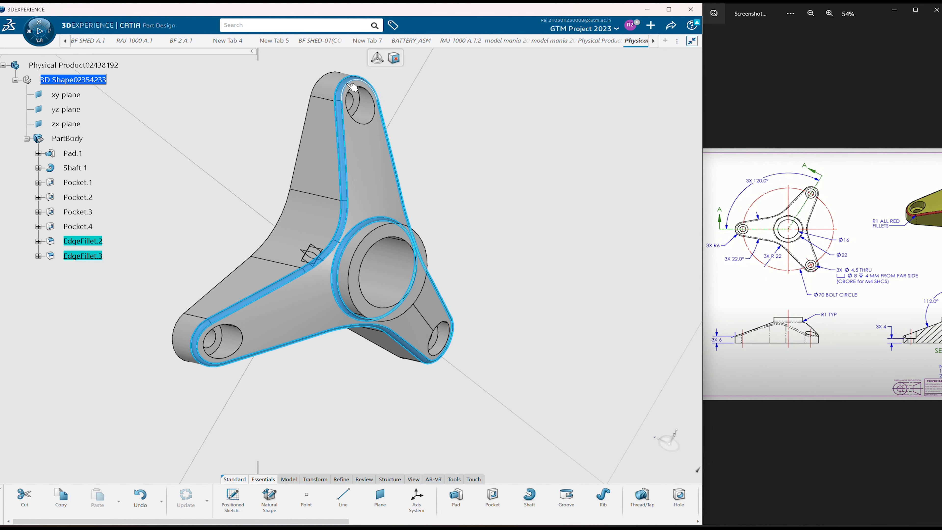
Step: Set the fill colour of the selected fillet faces to red
right_click(352, 84)
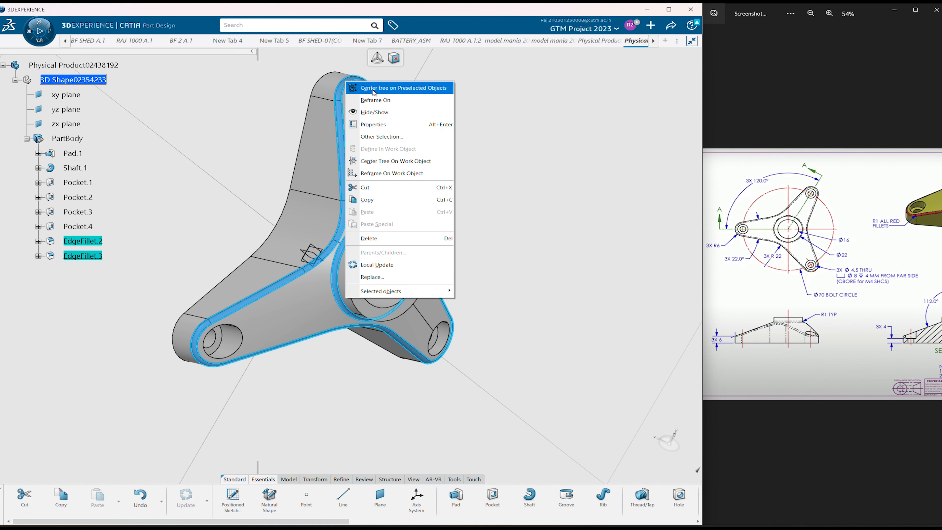
click(384, 129)
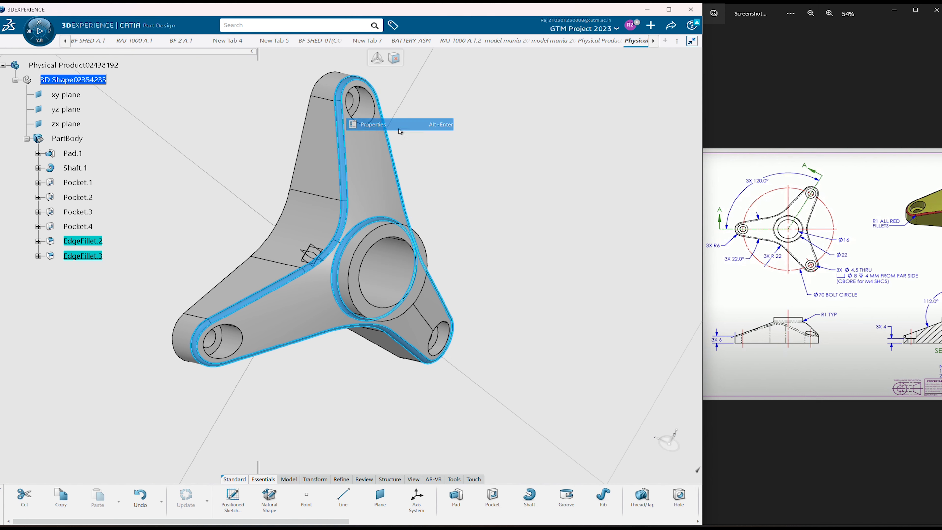
click(527, 333)
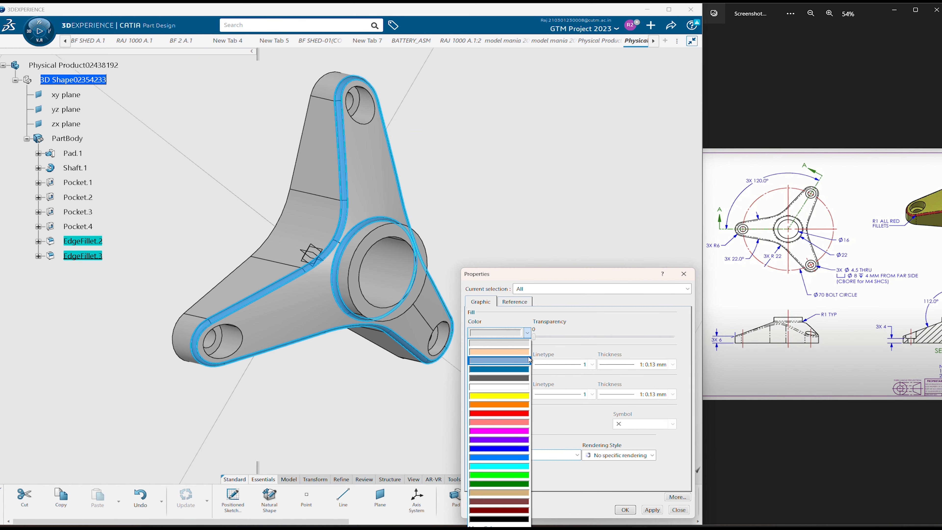
click(505, 416)
click(625, 509)
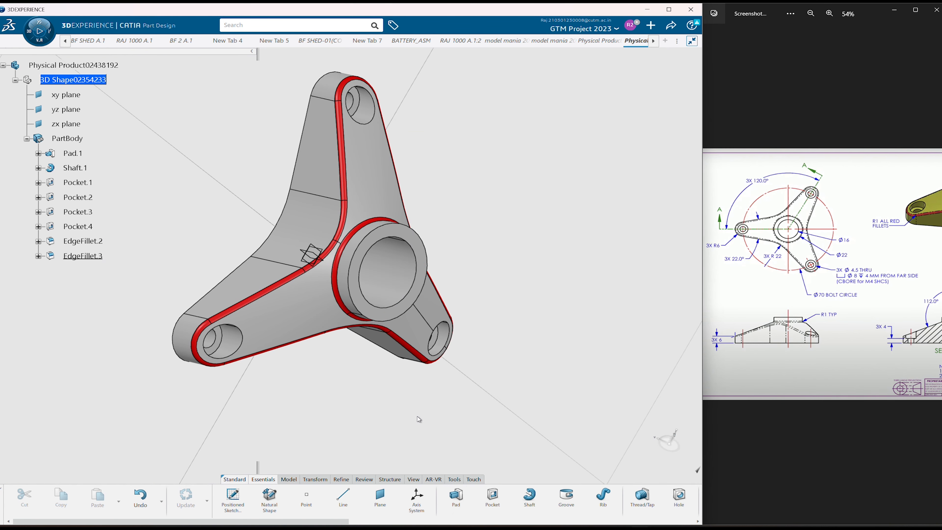
Step: Select the hub's sloped upper face, the boss's top and bore faces, and the counterbored hole faces on one arm
middle_drag(415, 418, 344, 362)
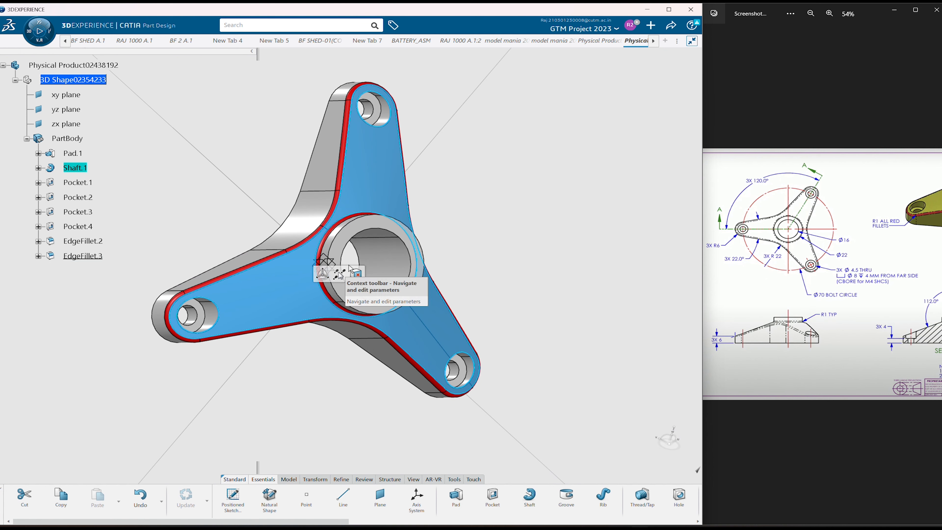
click(369, 245)
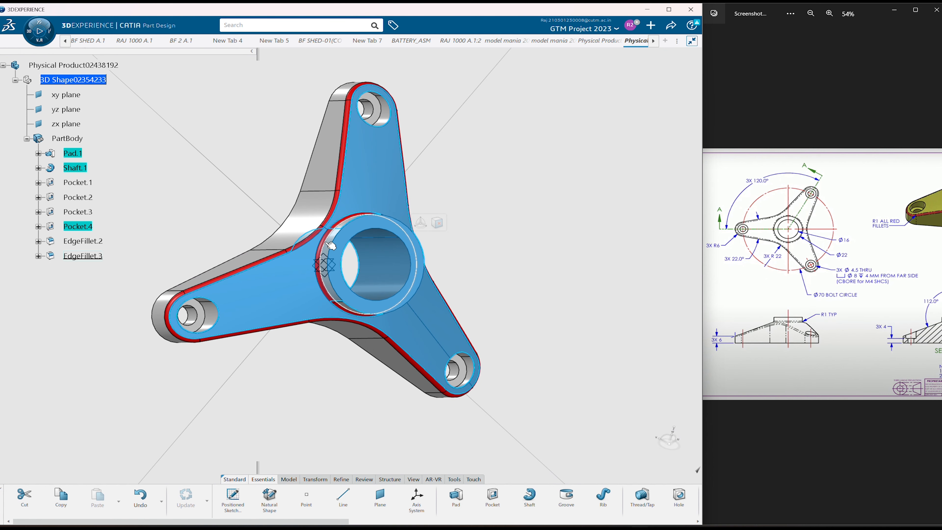
click(381, 113)
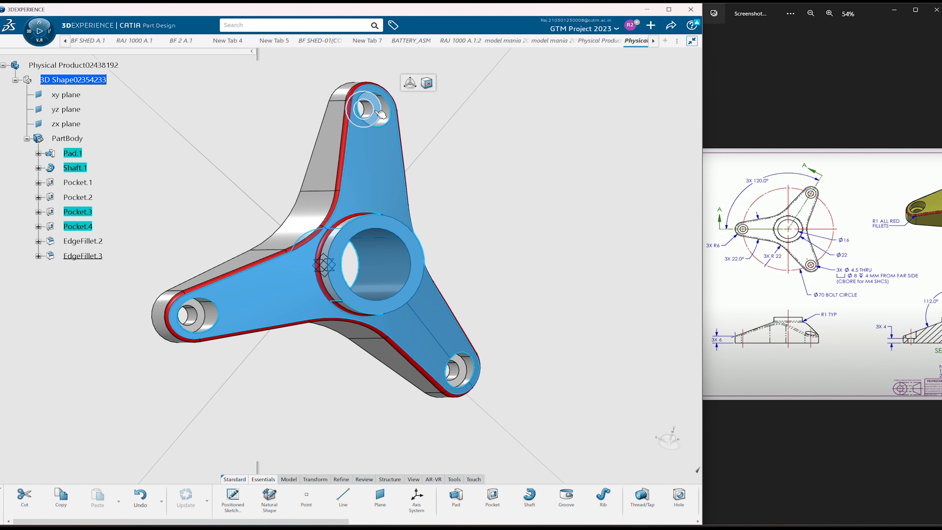
ctrl+click(370, 111)
ctrl+click(387, 113)
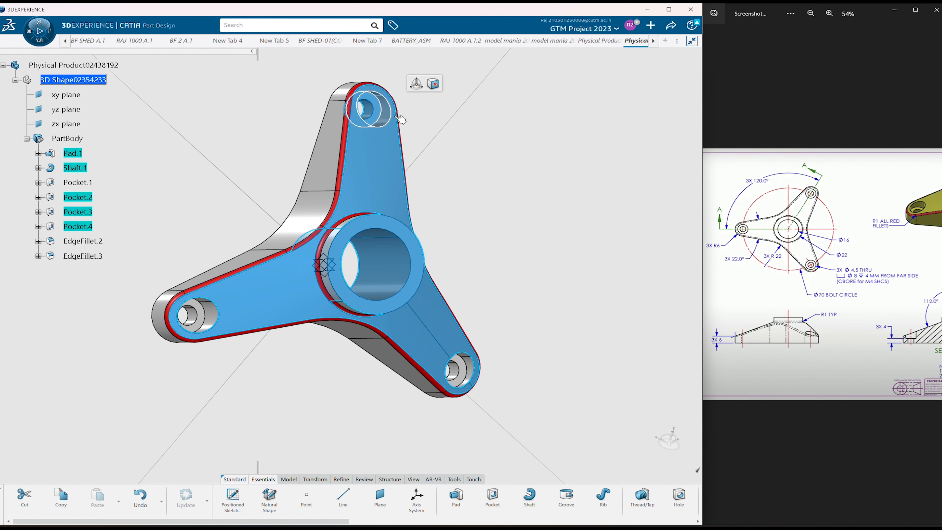
Step: Add the counterbored hole faces of the other two arms to the selection
ctrl+click(477, 365)
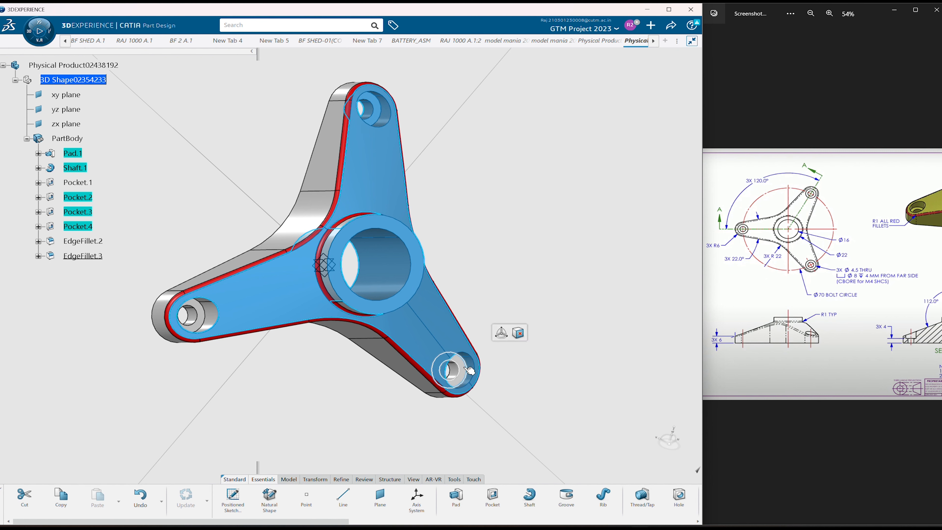
ctrl+click(212, 316)
ctrl+click(203, 316)
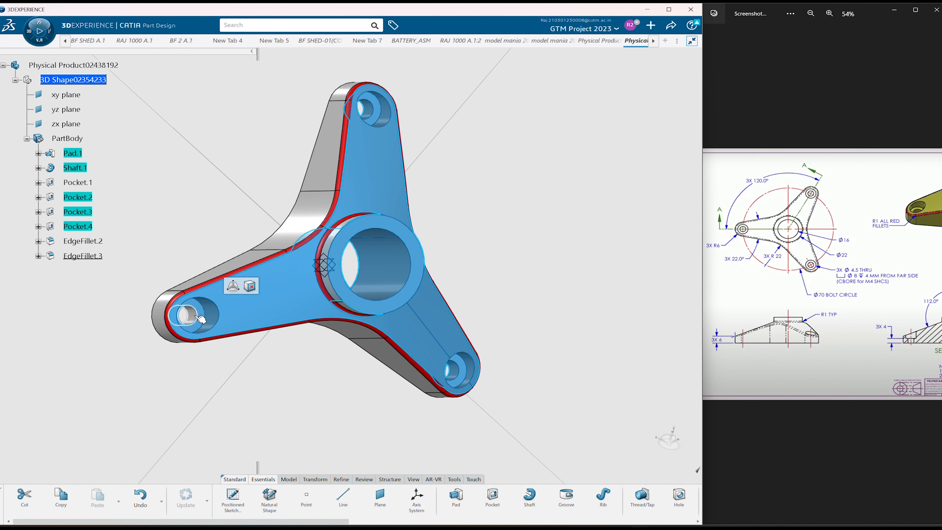
ctrl+click(195, 316)
ctrl+click(244, 313)
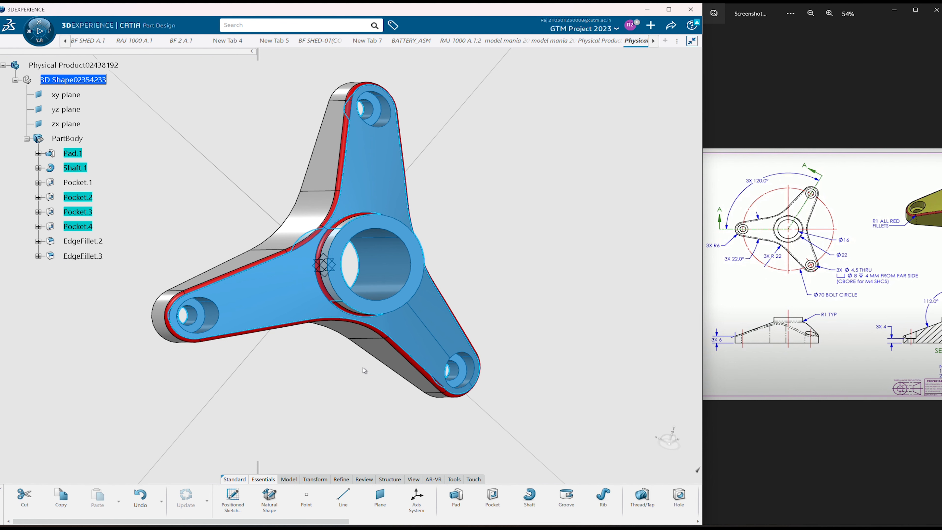
Step: Add the outer side walls along two sides of the hub and the walls around their arm ends to the selection
ctrl+click(388, 363)
ctrl+click(366, 335)
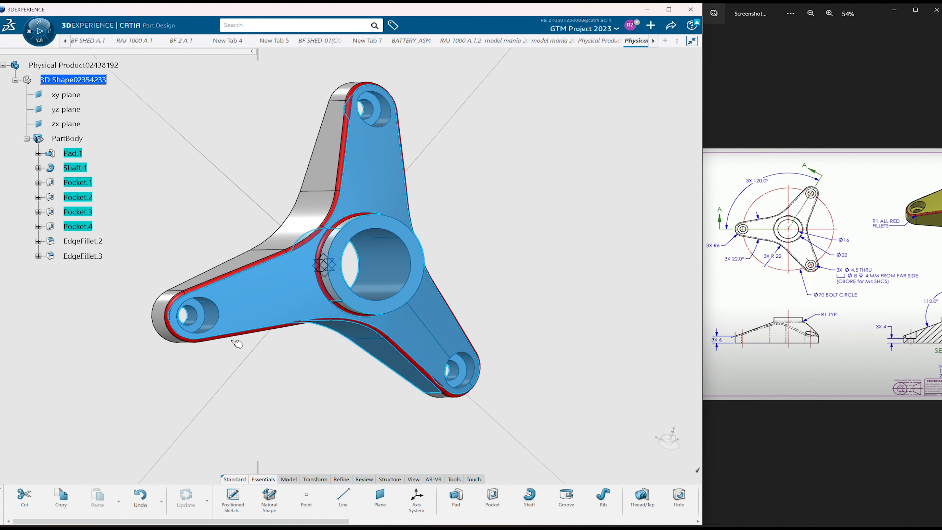
ctrl+click(176, 342)
ctrl+click(219, 275)
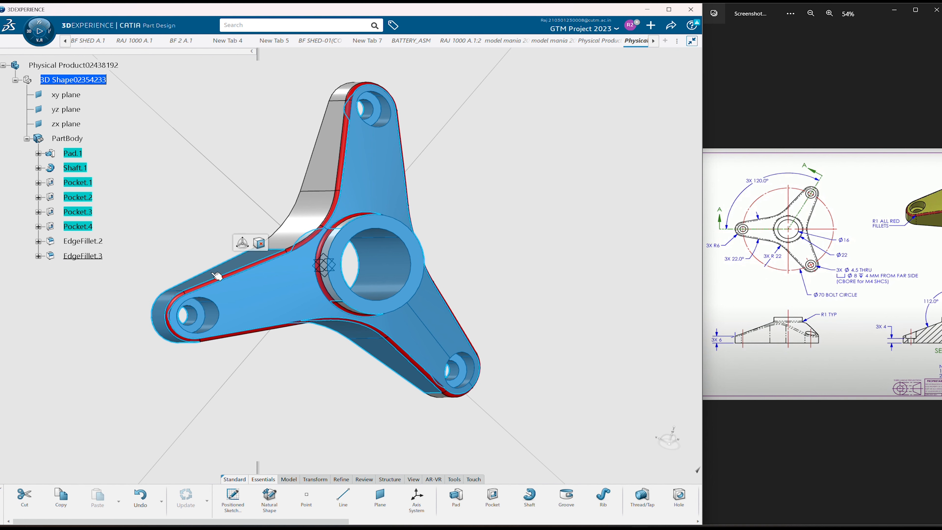
ctrl+click(291, 221)
ctrl+click(326, 151)
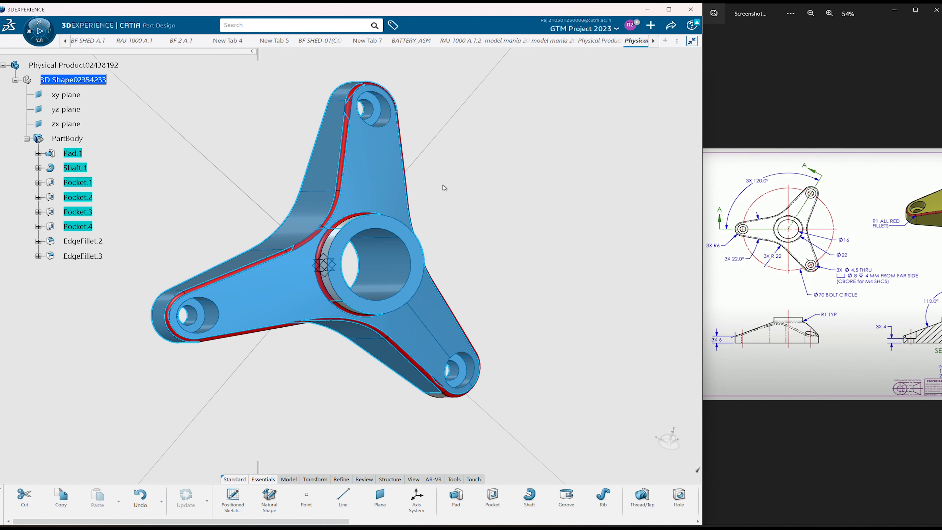
Step: Complete the face selection with the third side's walls, the boss's outer wall, the last arm end, the underside and the remaining straight wall
middle_drag(443, 186, 214, 335)
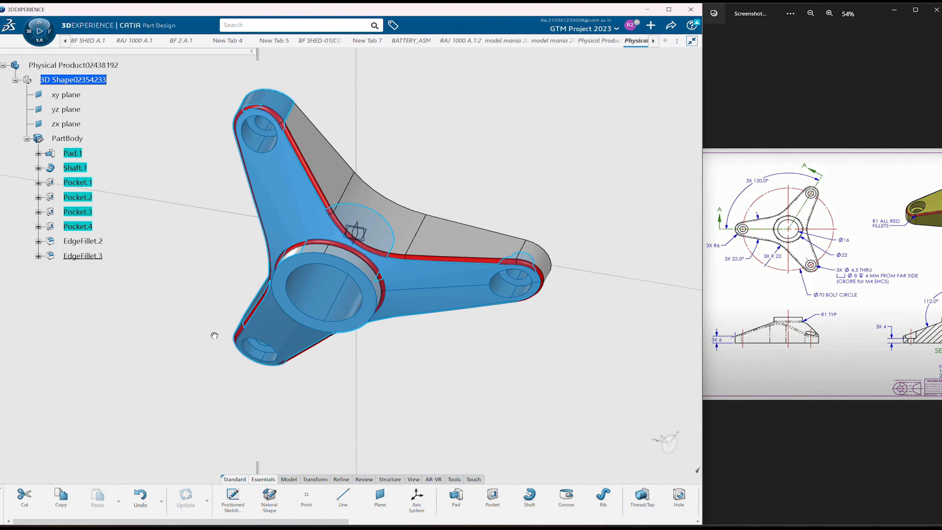
ctrl+click(341, 173)
ctrl+click(389, 216)
ctrl+click(471, 242)
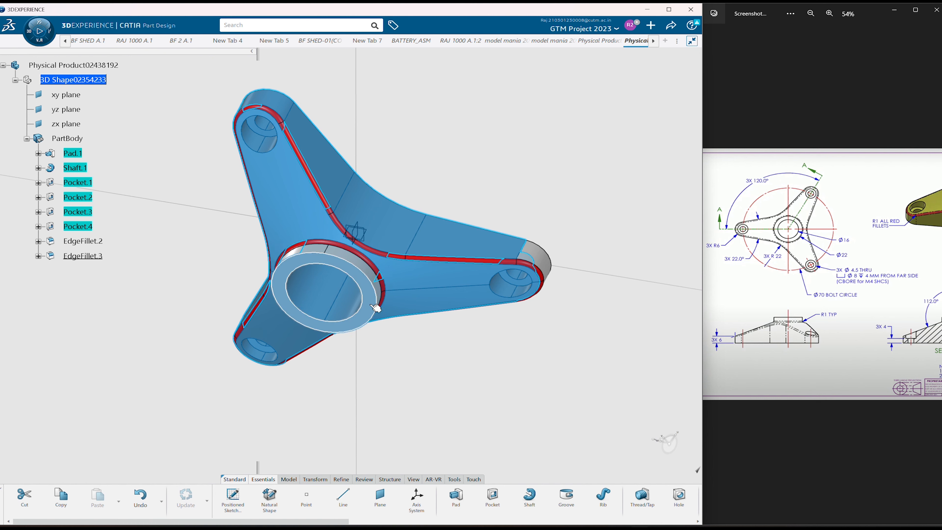
ctrl+click(369, 272)
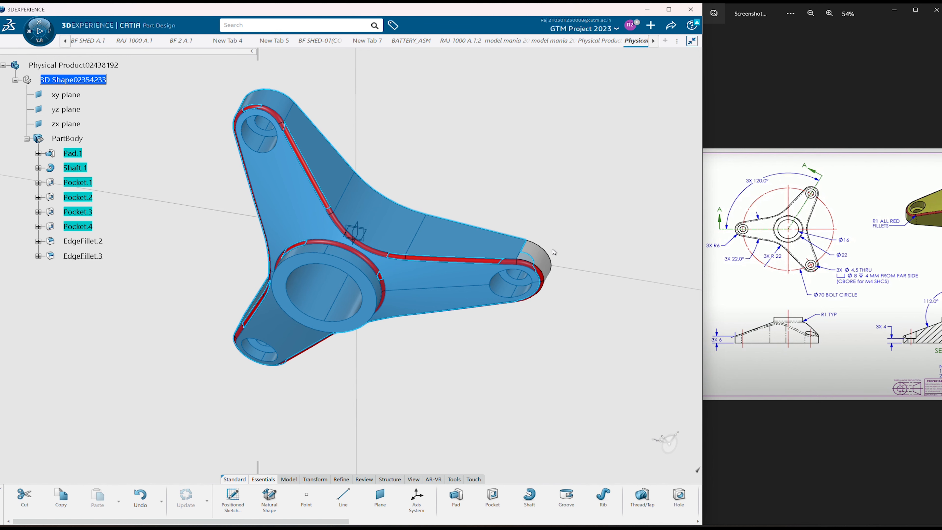
ctrl+click(550, 264)
middle_drag(478, 374, 289, 297)
ctrl+click(340, 275)
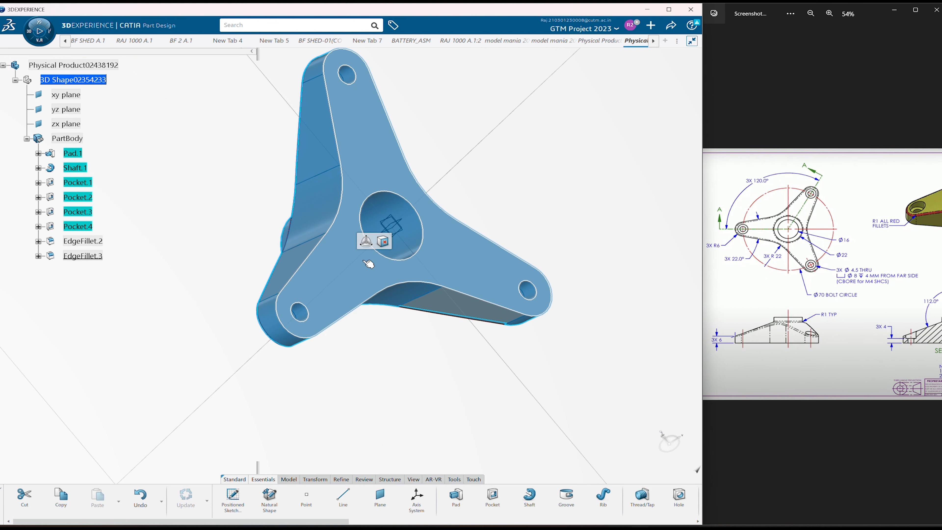
ctrl+click(475, 314)
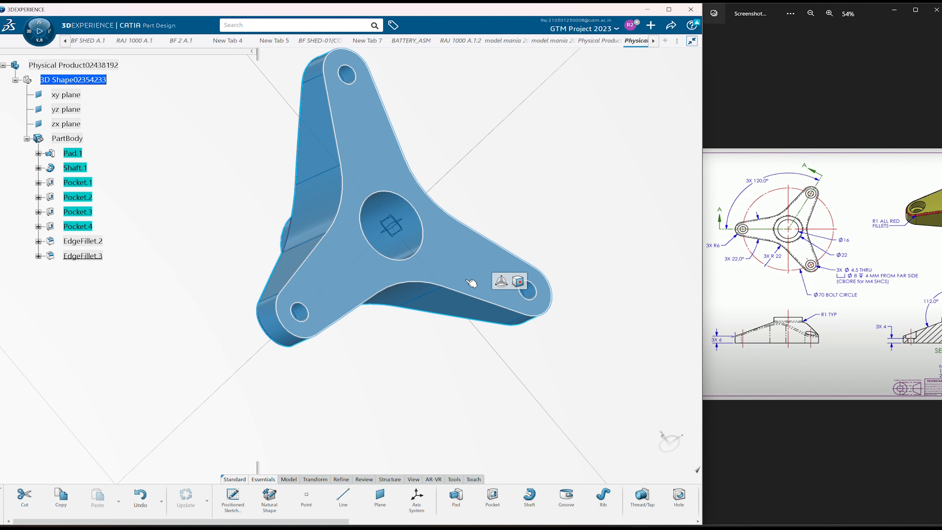
Step: Set the fill colour of the selected non-fillet faces to yellow
right_click(467, 274)
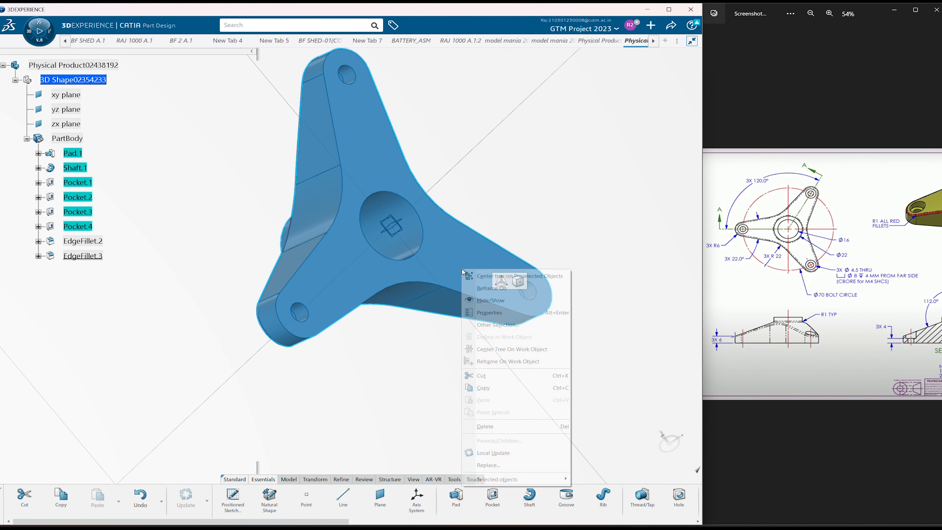
click(503, 313)
click(528, 333)
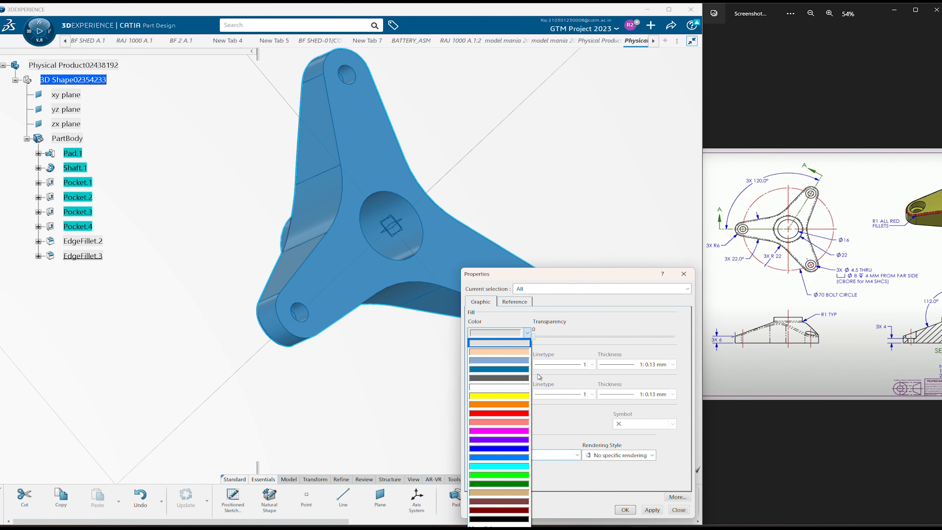
click(512, 397)
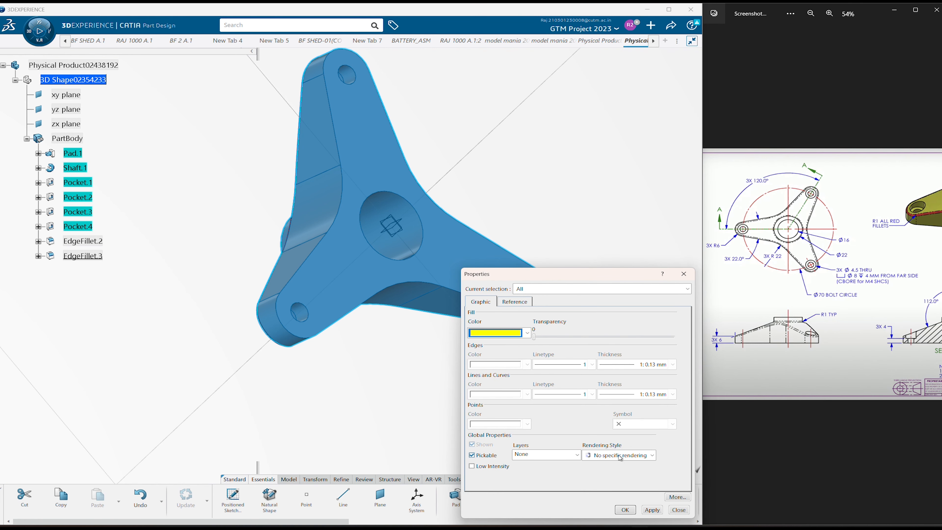
click(627, 513)
Step: Compare the coloured hub from several angles with the isometric view in the reference drawing
middle_drag(309, 400, 488, 101)
middle_drag(208, 415, 402, 296)
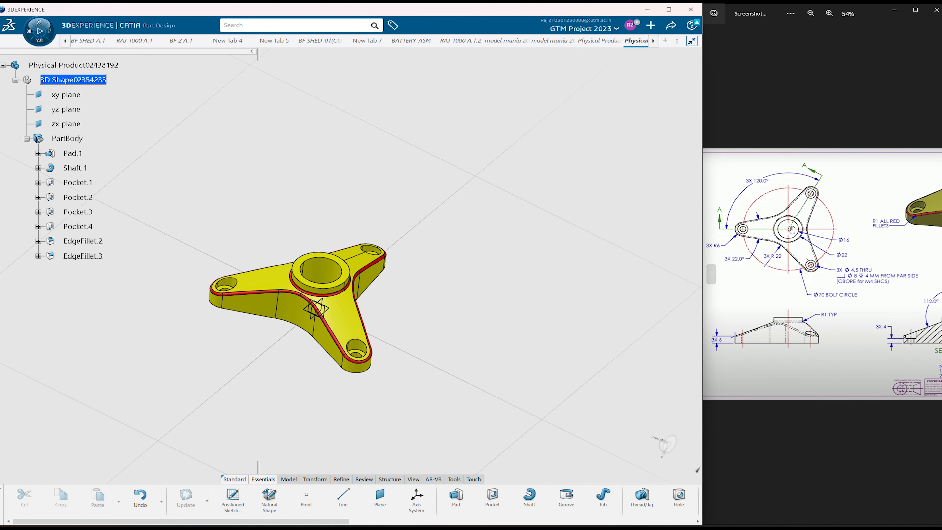
drag(924, 311, 823, 311)
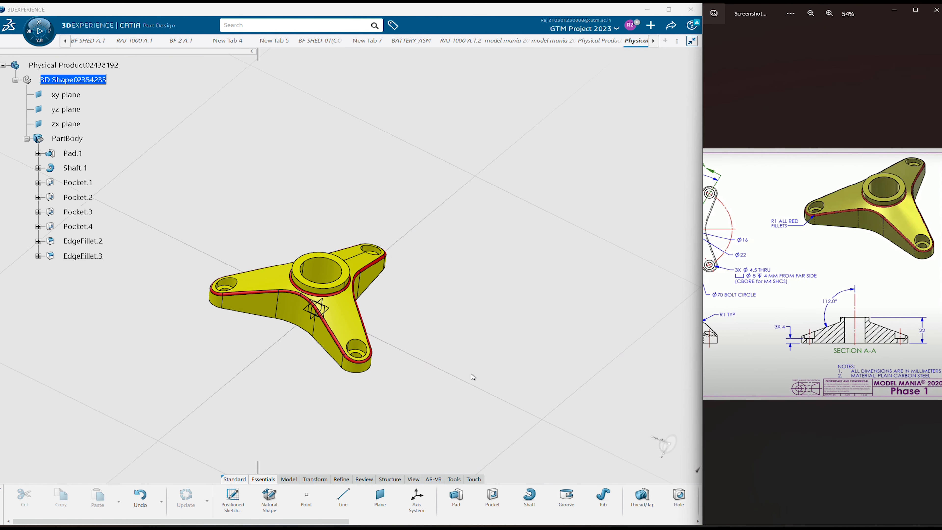
middle_drag(415, 351, 422, 312)
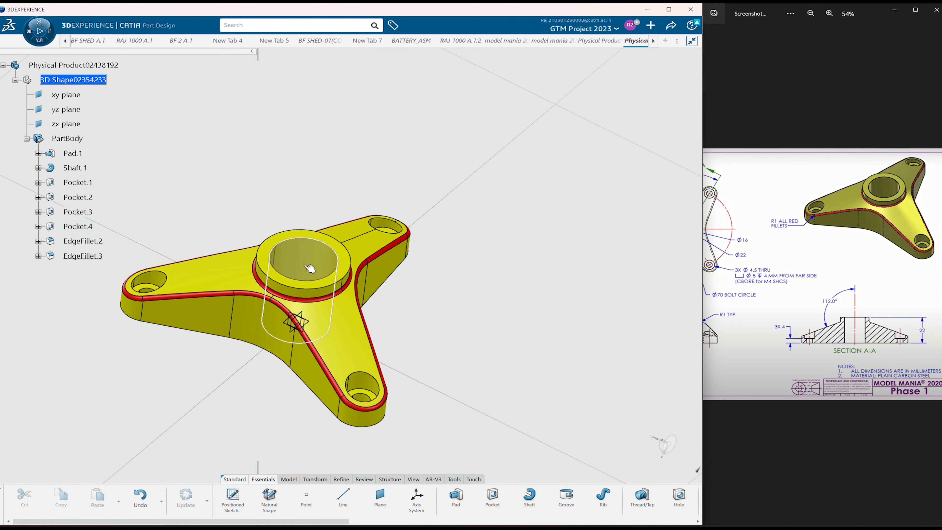
middle_drag(262, 196, 267, 230)
middle_drag(437, 311, 486, 161)
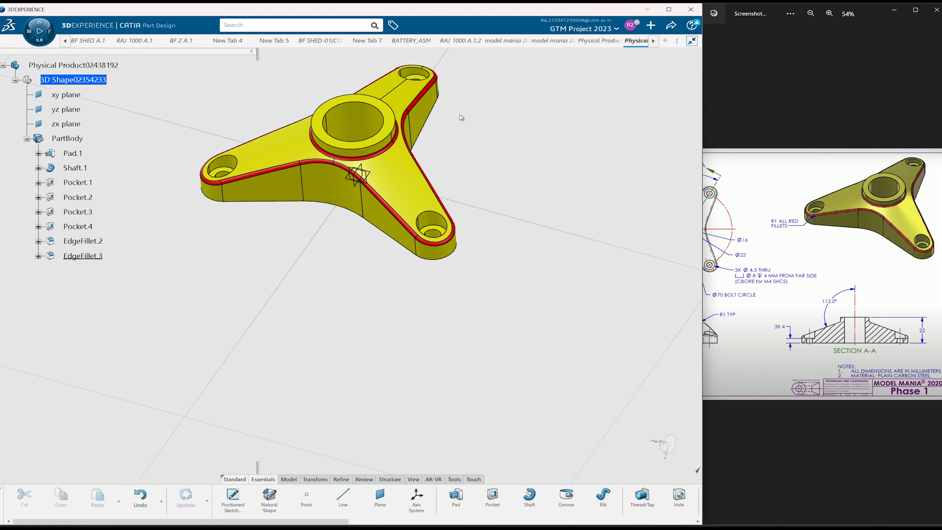
middle_drag(455, 126, 488, 233)
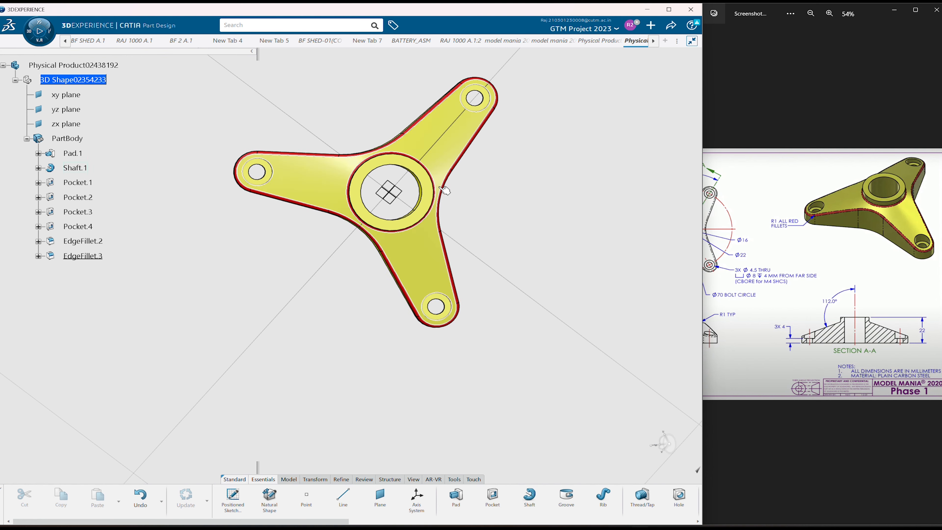